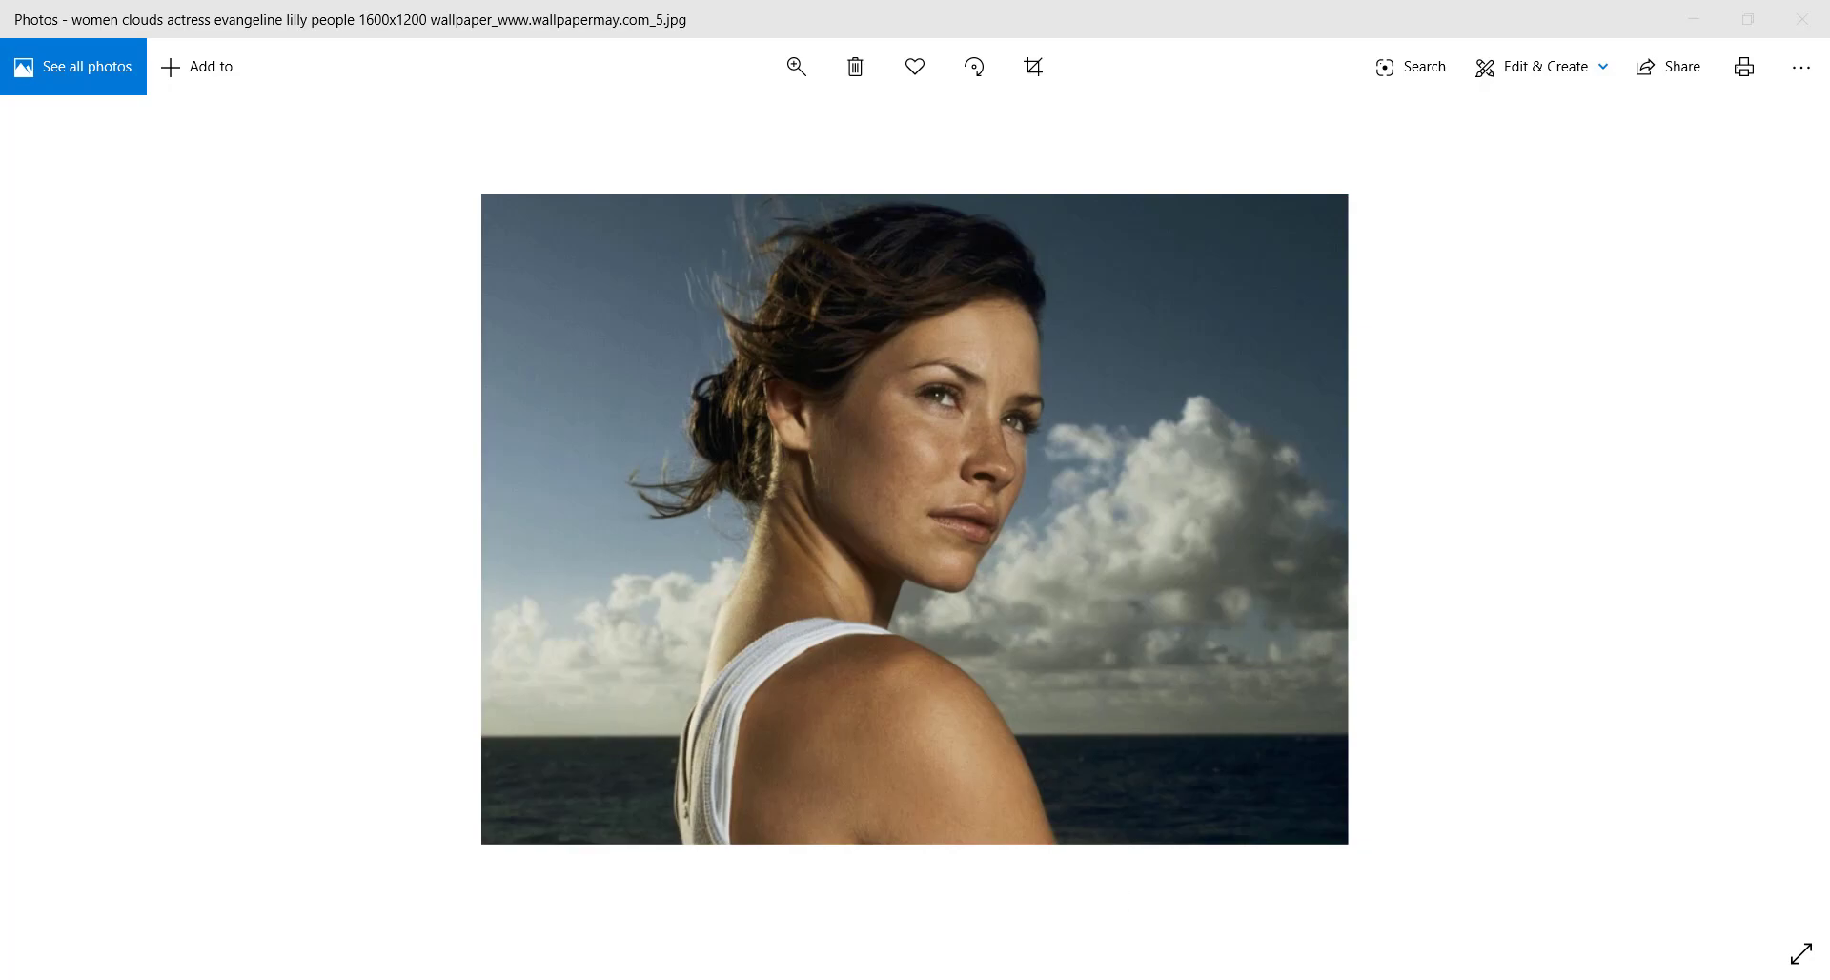
# Open the night lake image dear-esther-dear-esther-dear.jpg and the portrait of the woman together in Photoshop.
pyautogui.click(1126, 978)
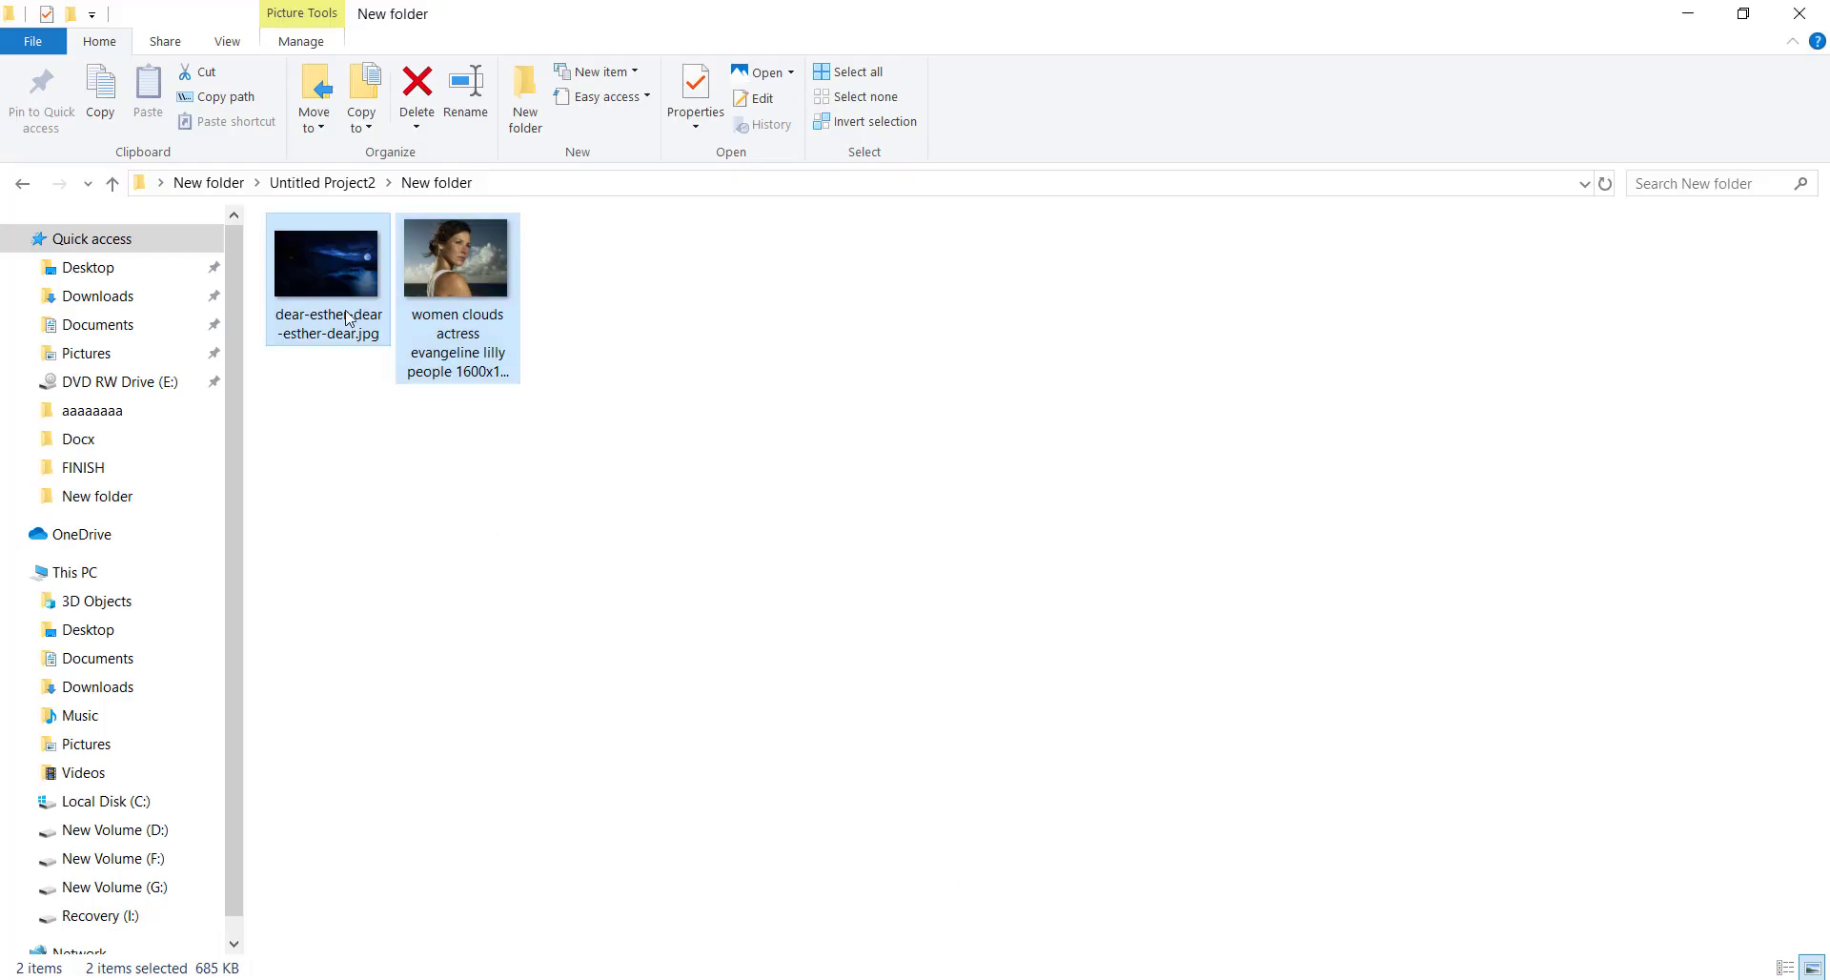
pyautogui.moveTo(345, 312); pyautogui.dragTo(673, 532)
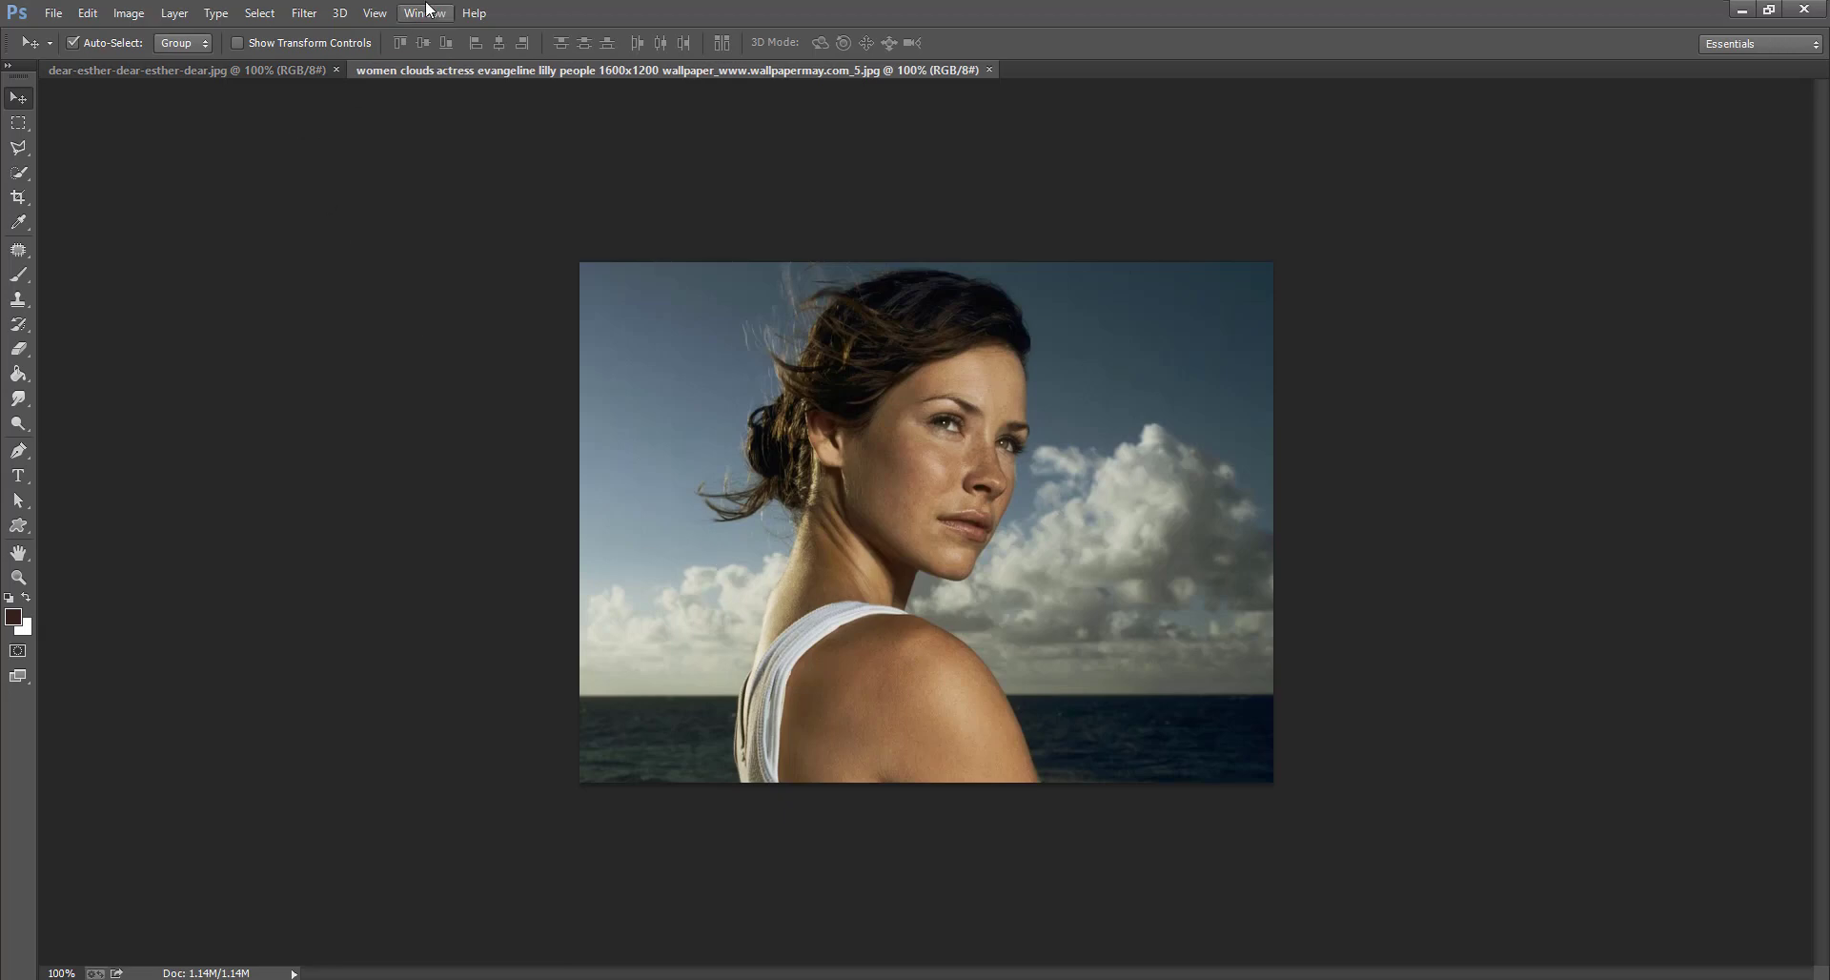
# Display the Navigator and Layers panels.
pyautogui.click(425, 12)
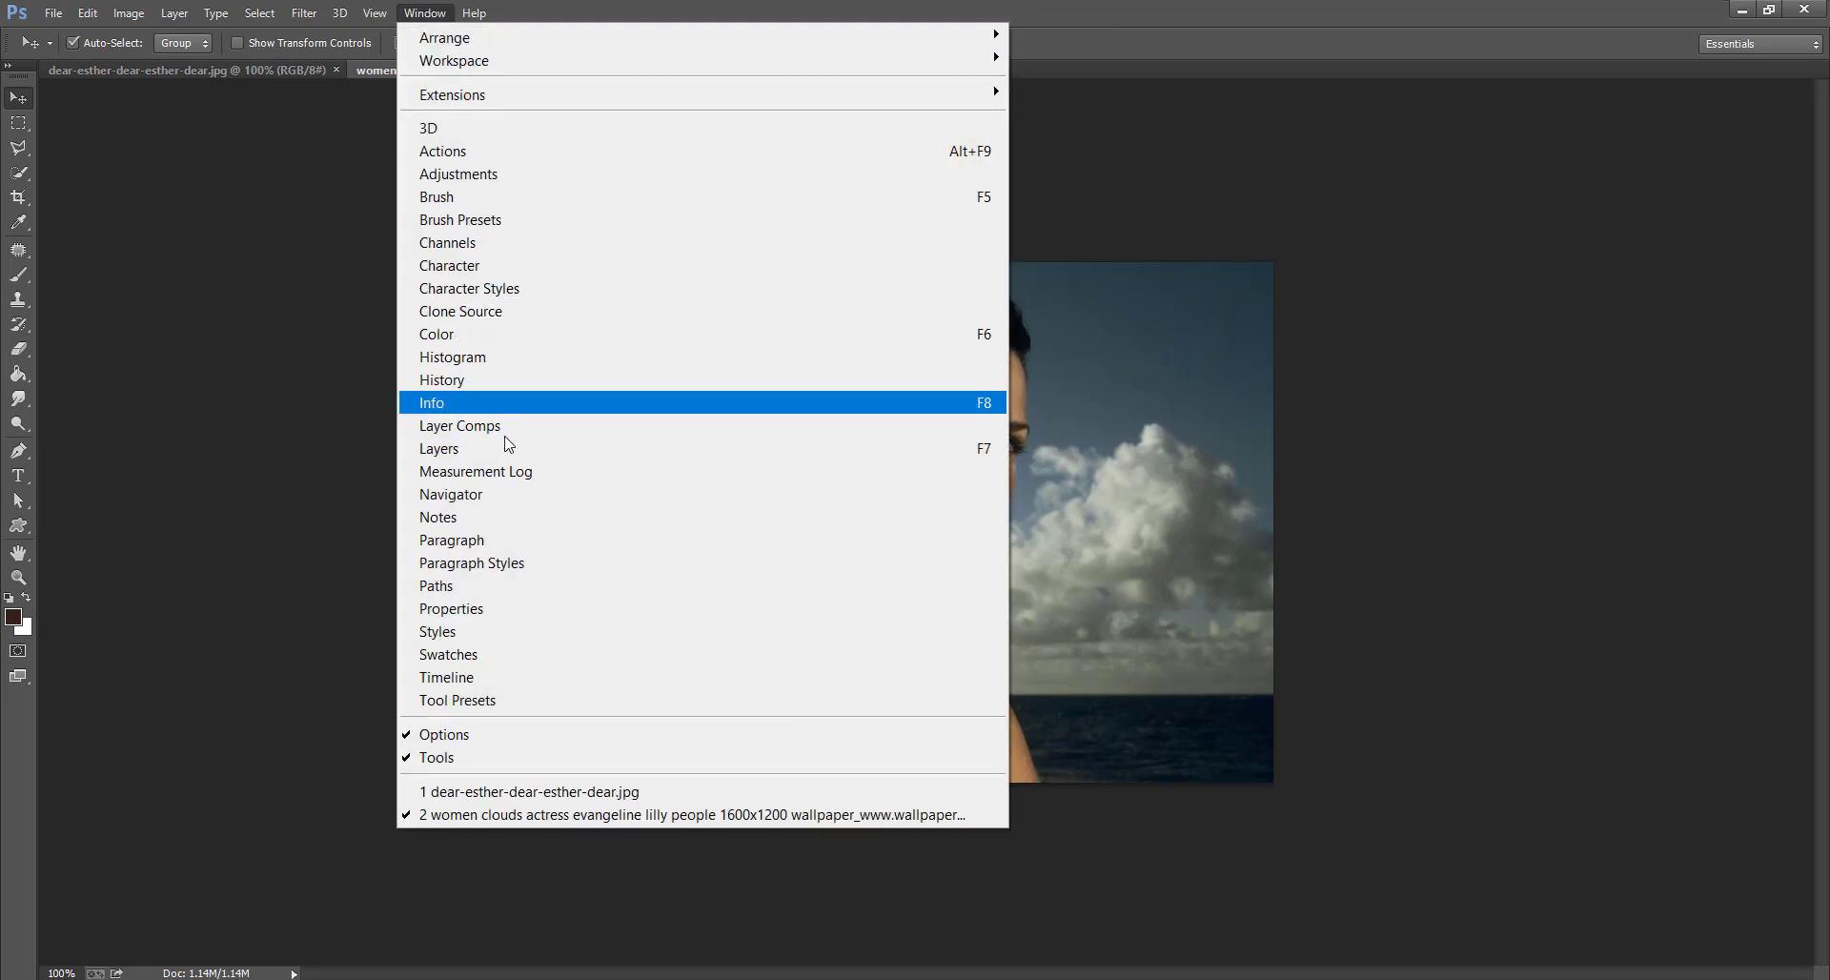
pyautogui.click(452, 493)
pyautogui.click(431, 15)
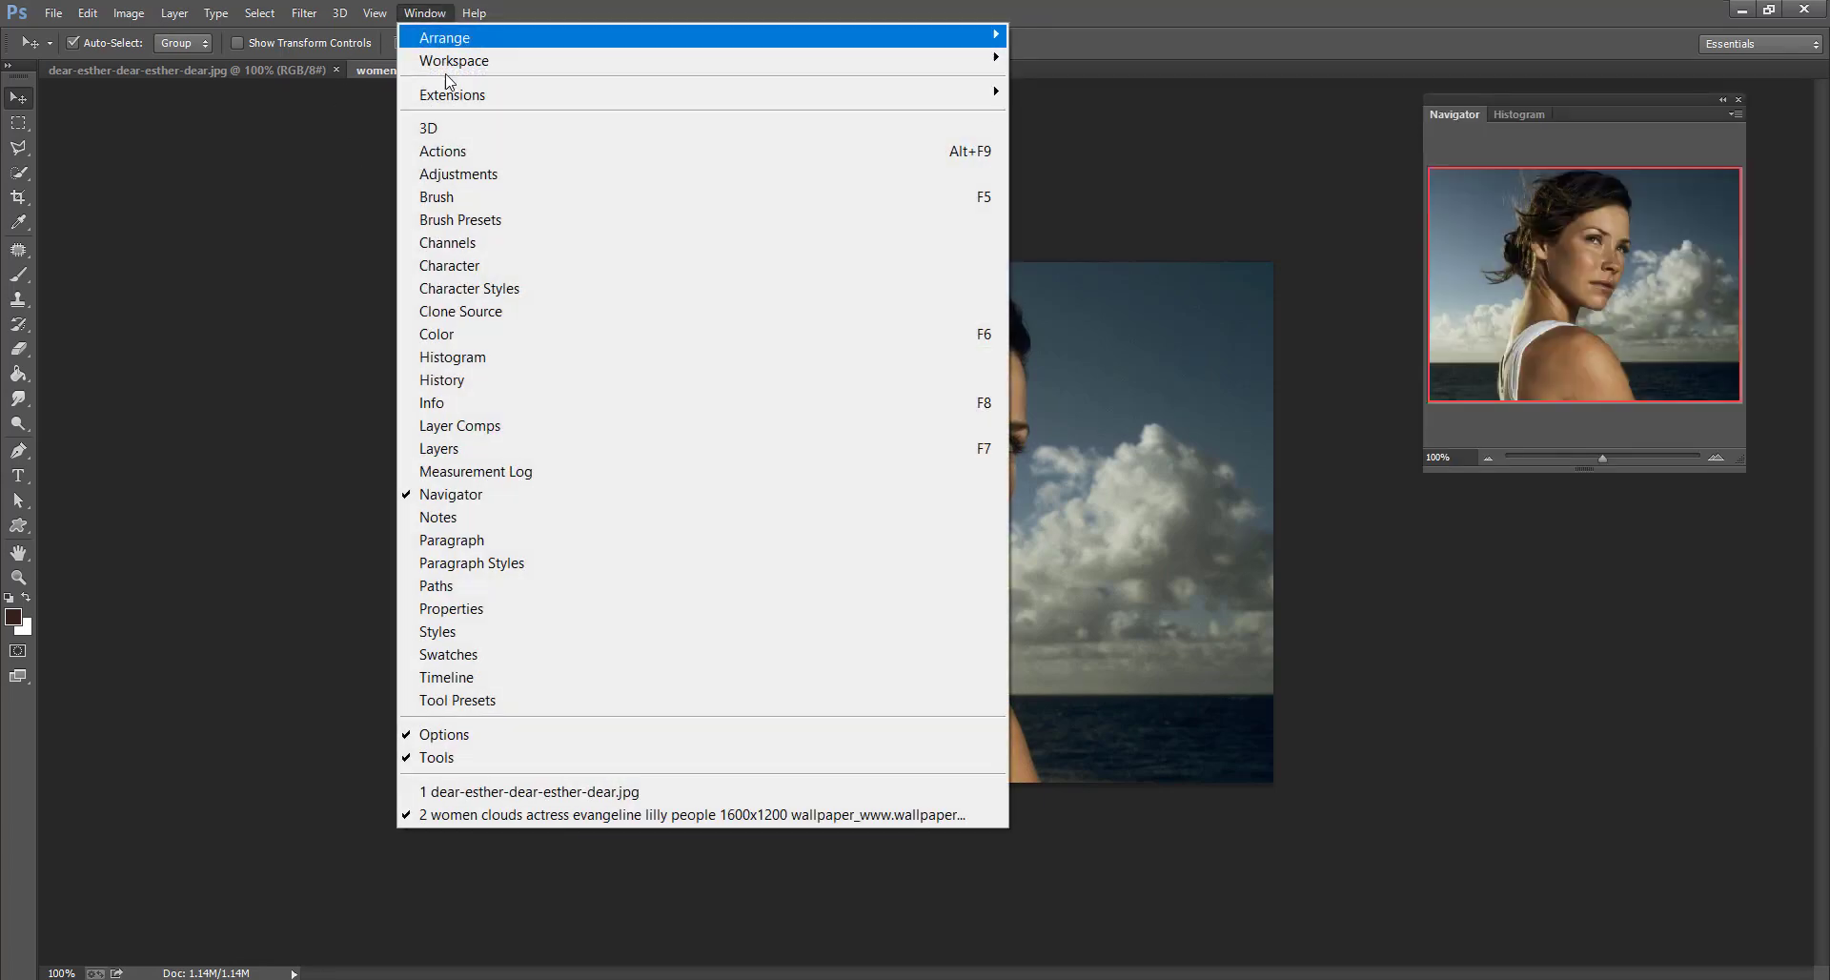
pyautogui.click(508, 449)
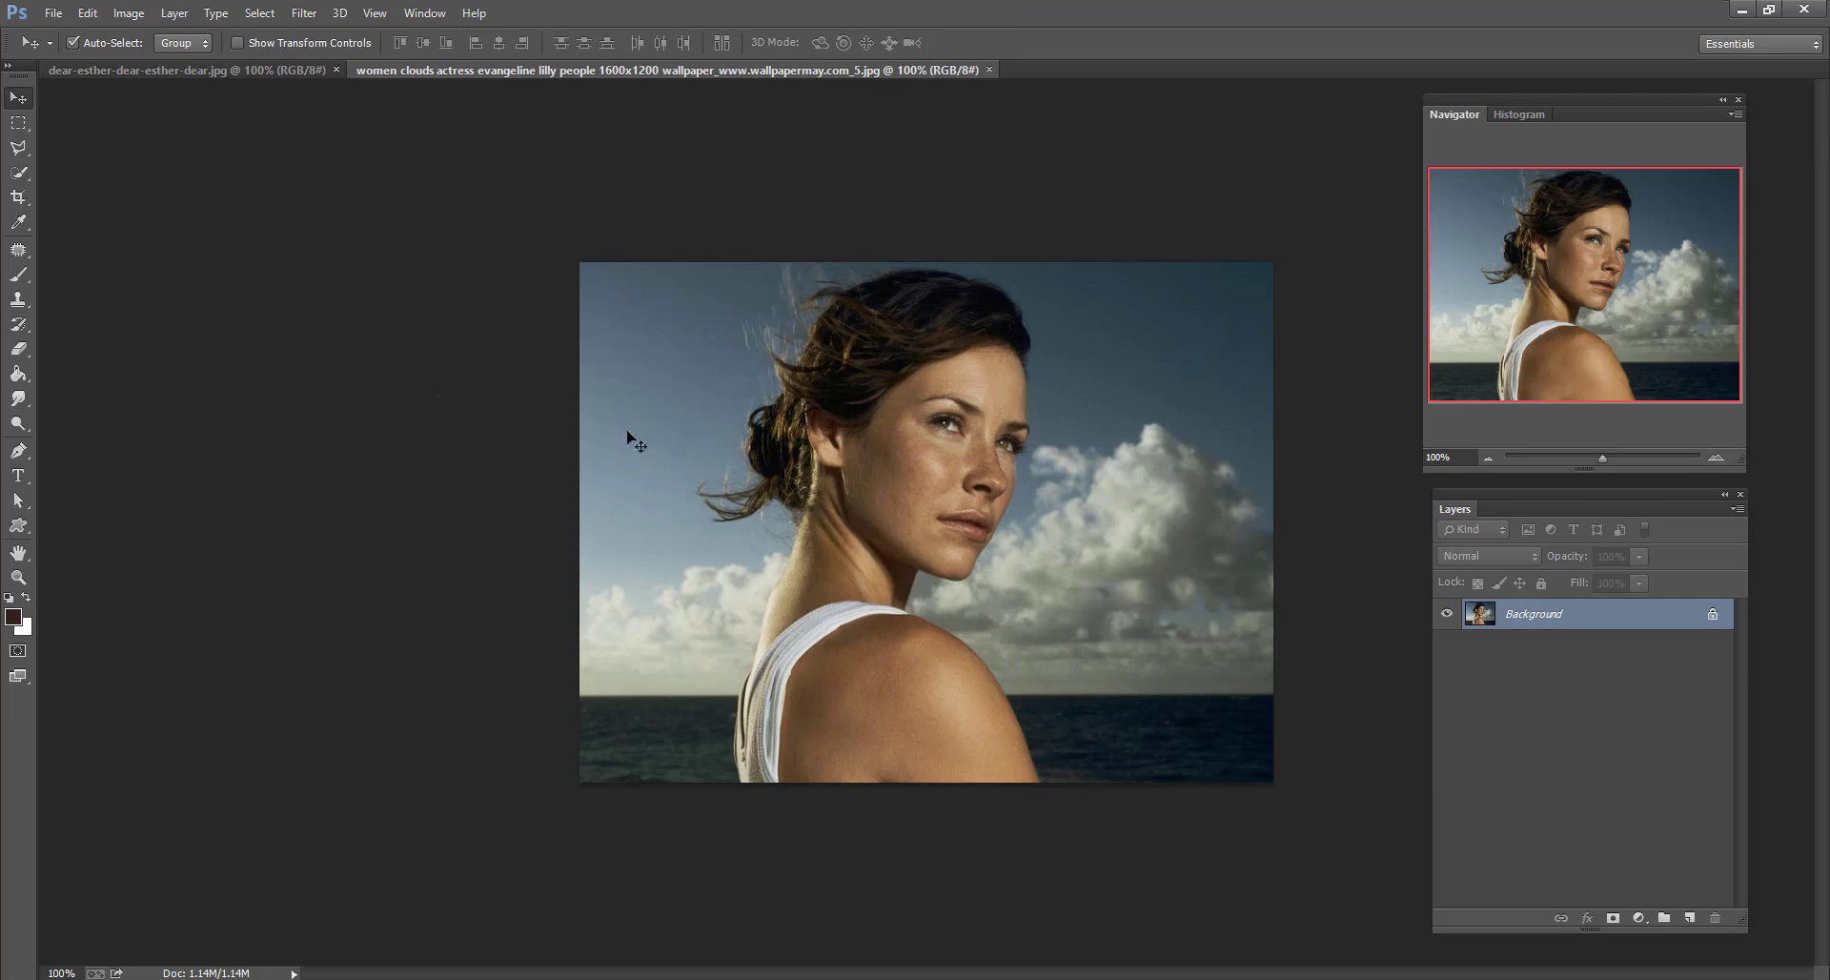
# Select the woman's head, neck and shoulder with the Quick Selection tool in add mode.
pyautogui.click(19, 175)
pyautogui.click(19, 175)
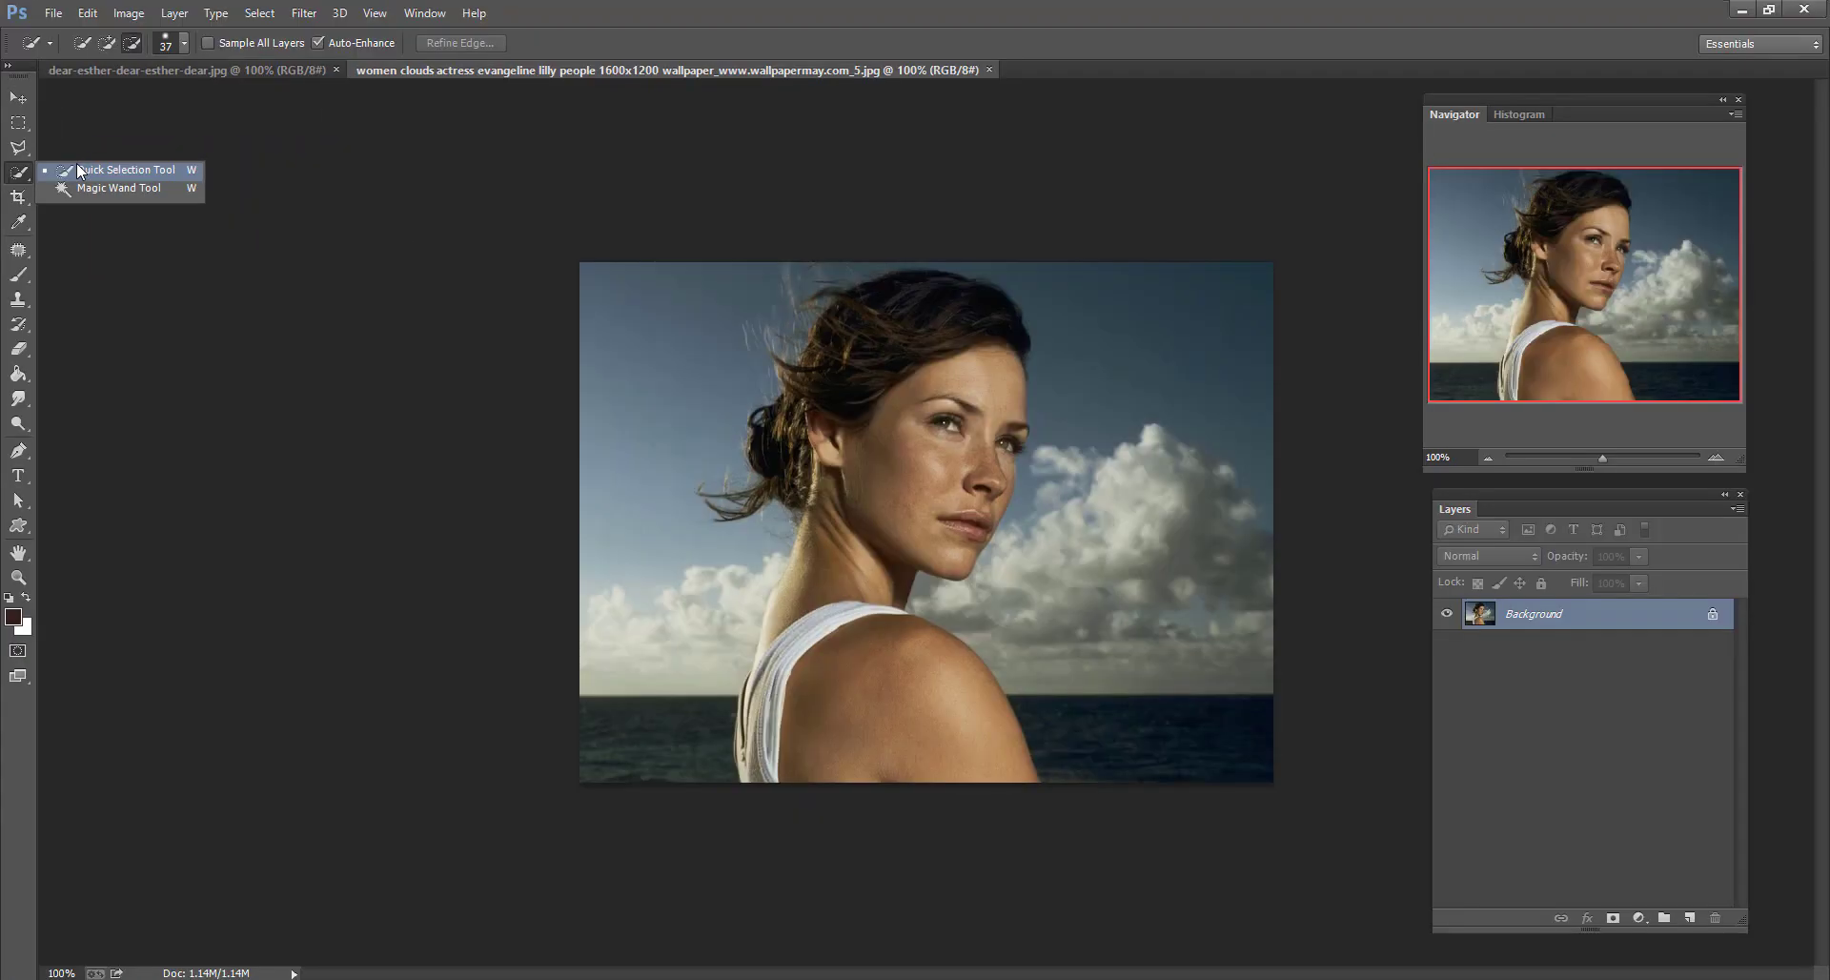
pyautogui.click(78, 169)
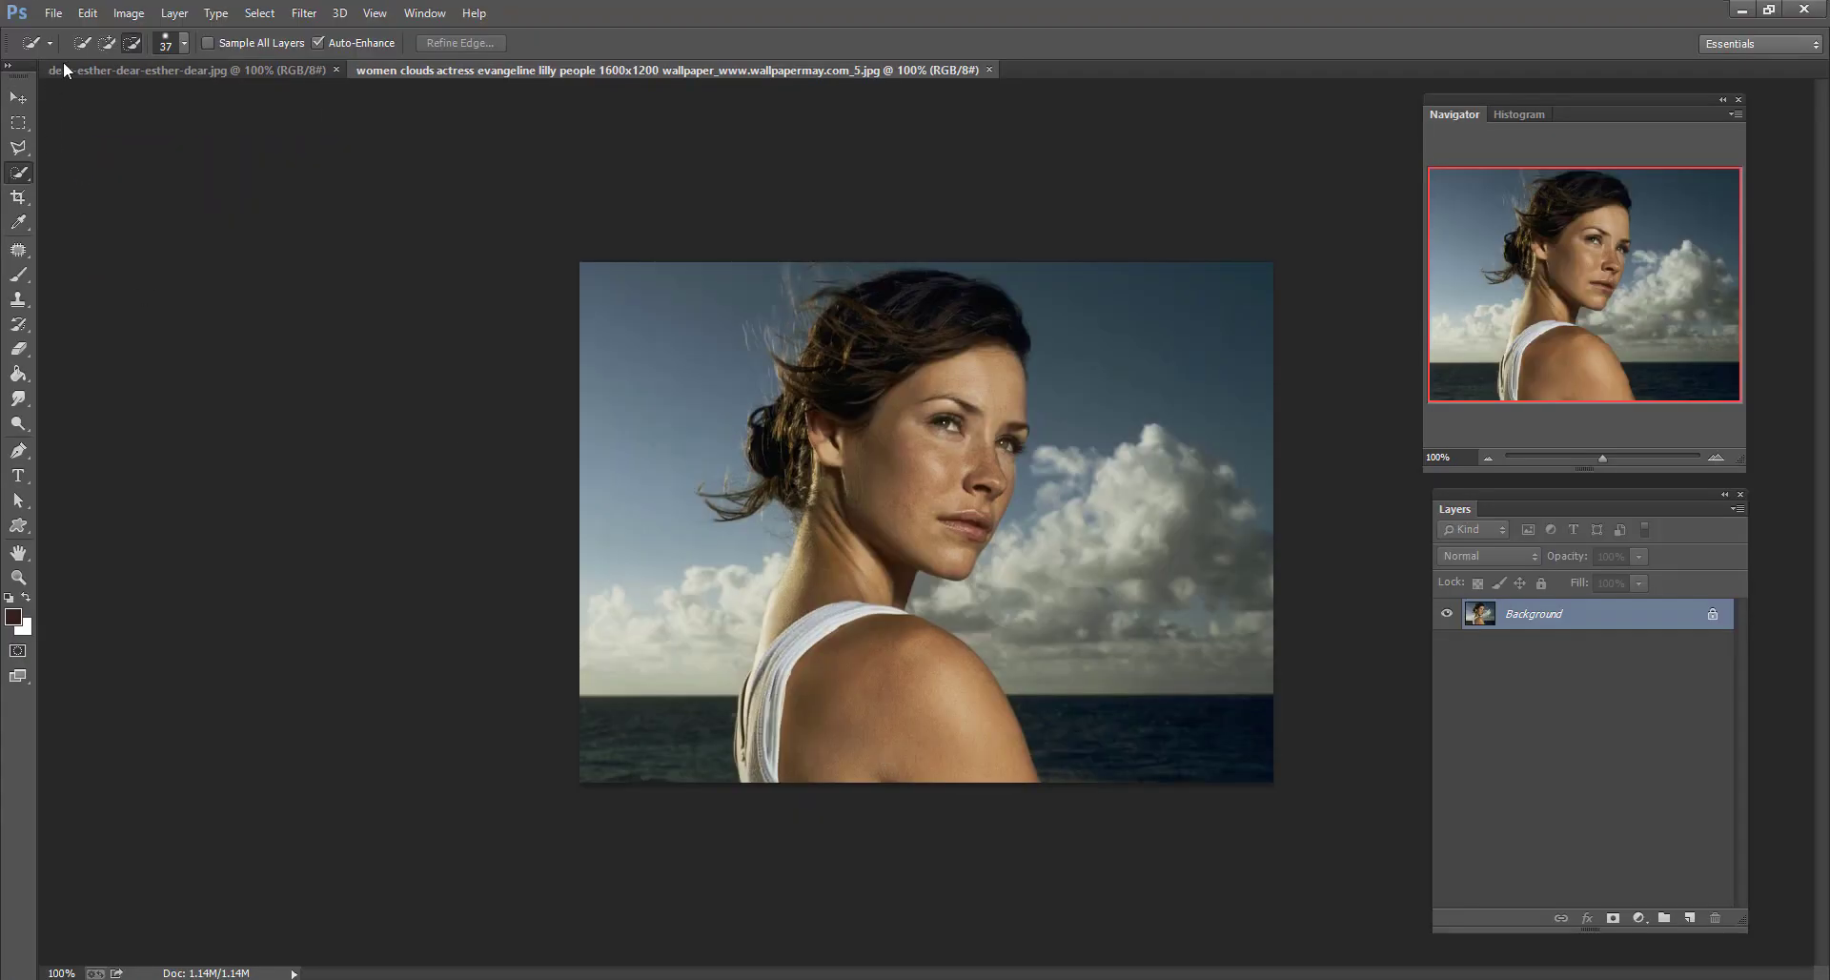
pyautogui.click(103, 43)
pyautogui.moveTo(851, 722)
pyautogui.mouseDown()
pyautogui.moveTo(801, 638)
pyautogui.moveTo(858, 533)
pyautogui.moveTo(962, 477)
pyautogui.moveTo(975, 388)
pyautogui.moveTo(924, 369)
pyautogui.moveTo(858, 286)
pyautogui.moveTo(826, 443)
pyautogui.moveTo(787, 410)
pyautogui.moveTo(777, 458)
pyautogui.moveTo(800, 481)
pyautogui.mouseUp()
# Extend the selection over the back of the neck and the white strap with a 40 px brush at 63% hardness.
pyautogui.click(183, 43)
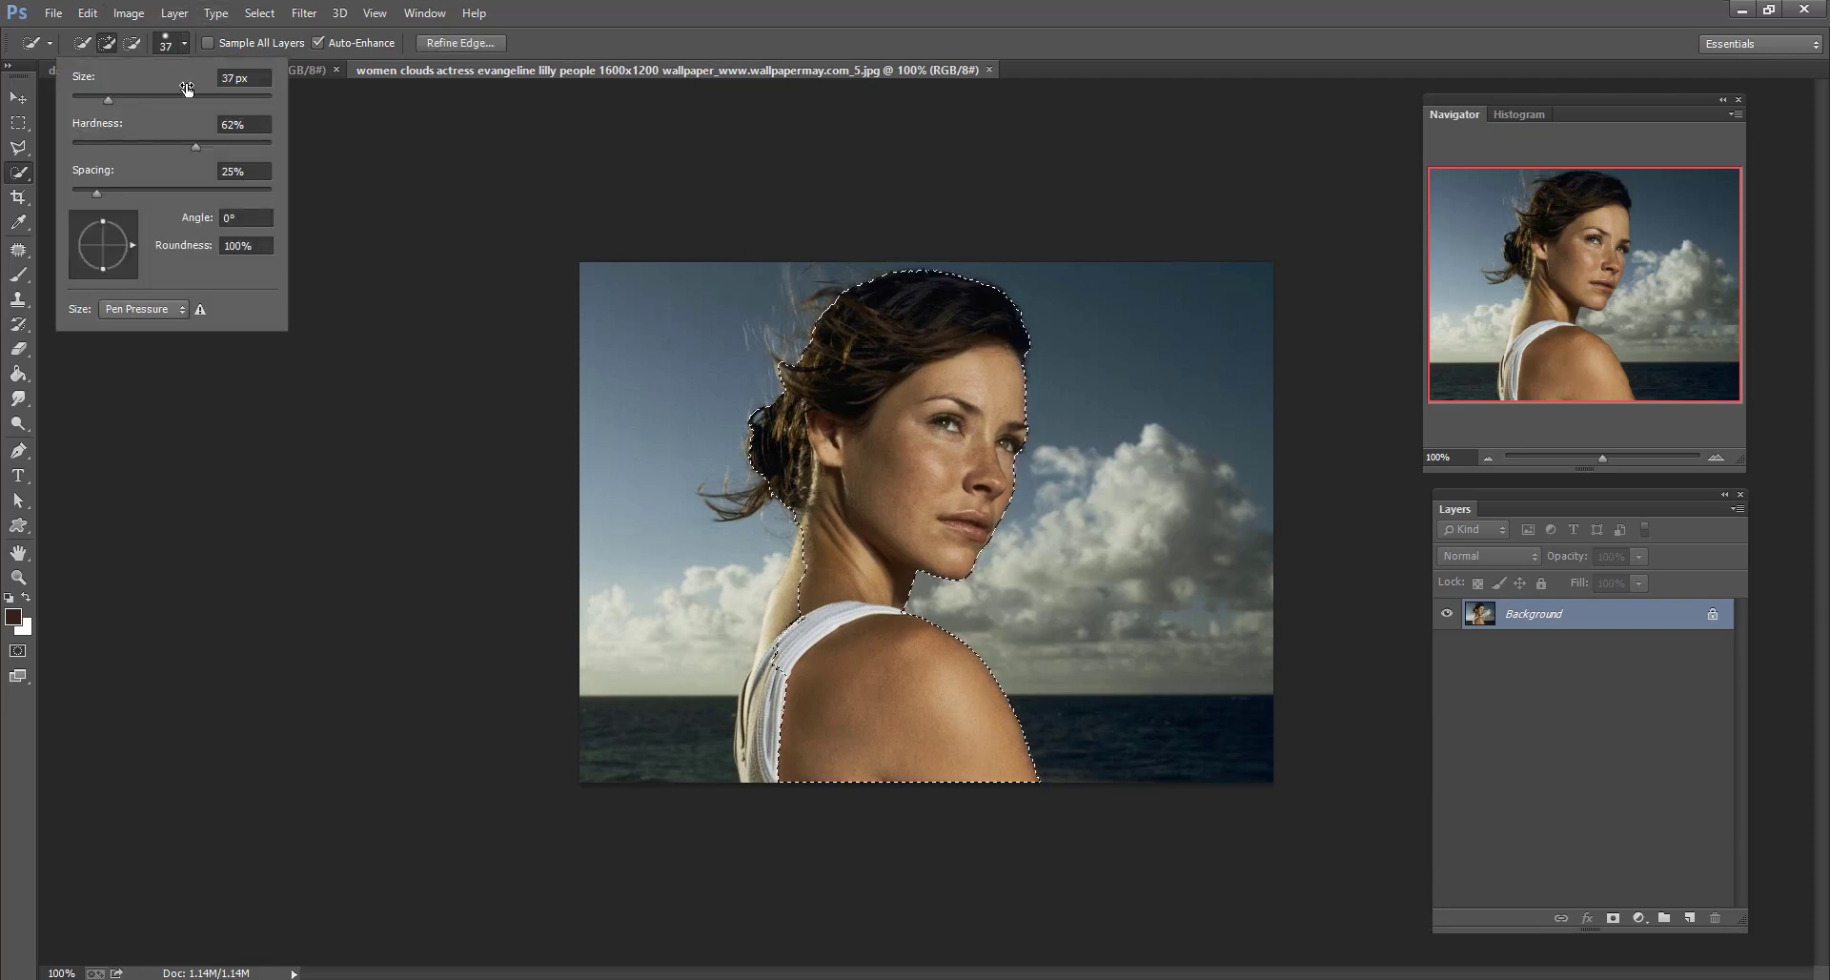
pyautogui.moveTo(109, 97); pyautogui.dragTo(112, 97)
pyautogui.click(790, 610)
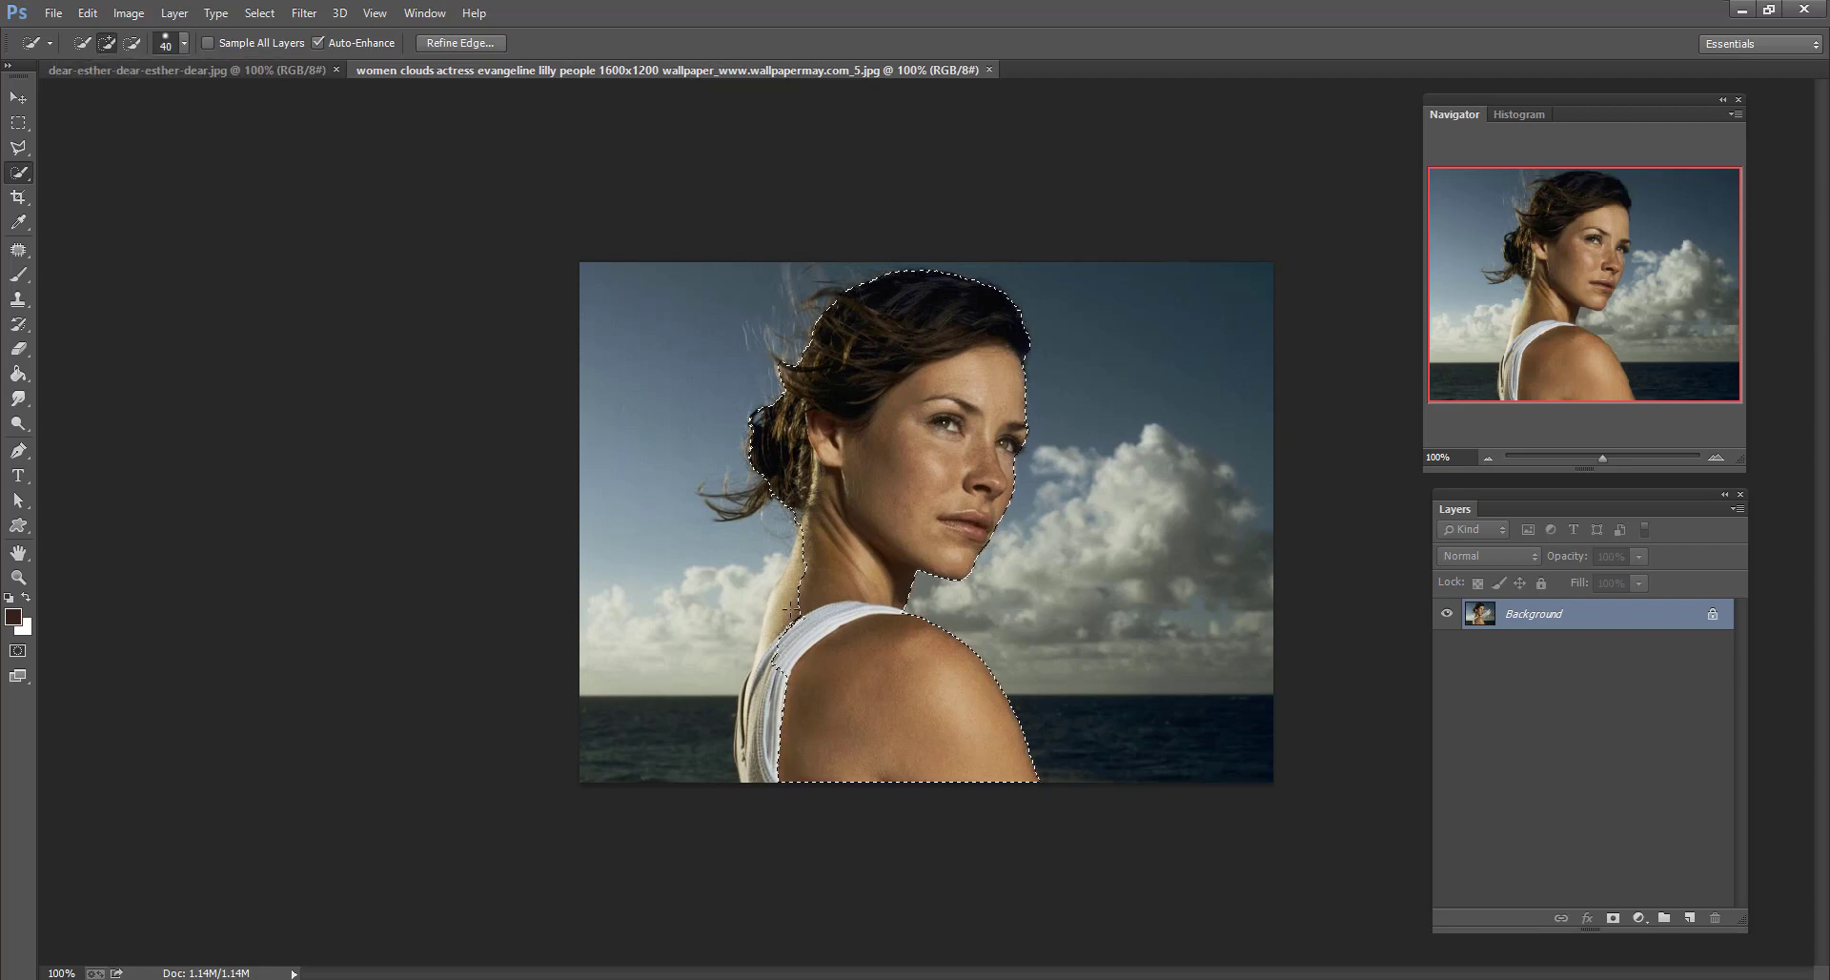
pyautogui.click(184, 43)
pyautogui.click(198, 145)
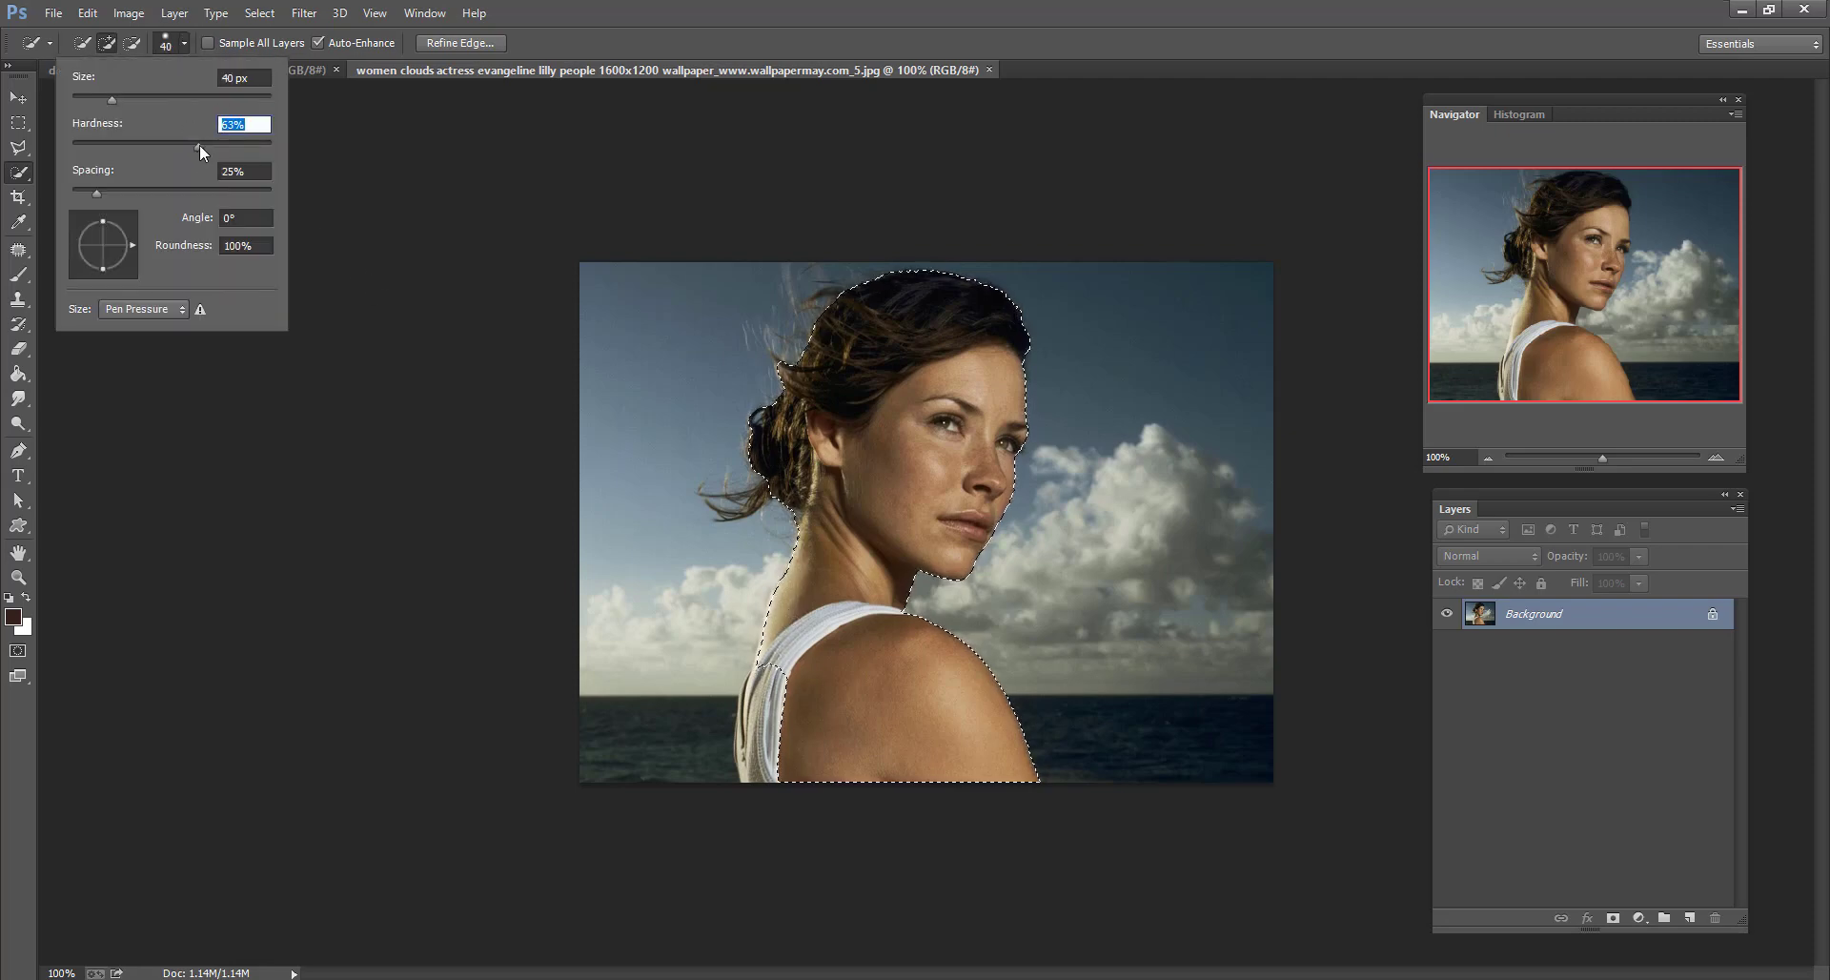
pyautogui.click(790, 756)
pyautogui.click(747, 746)
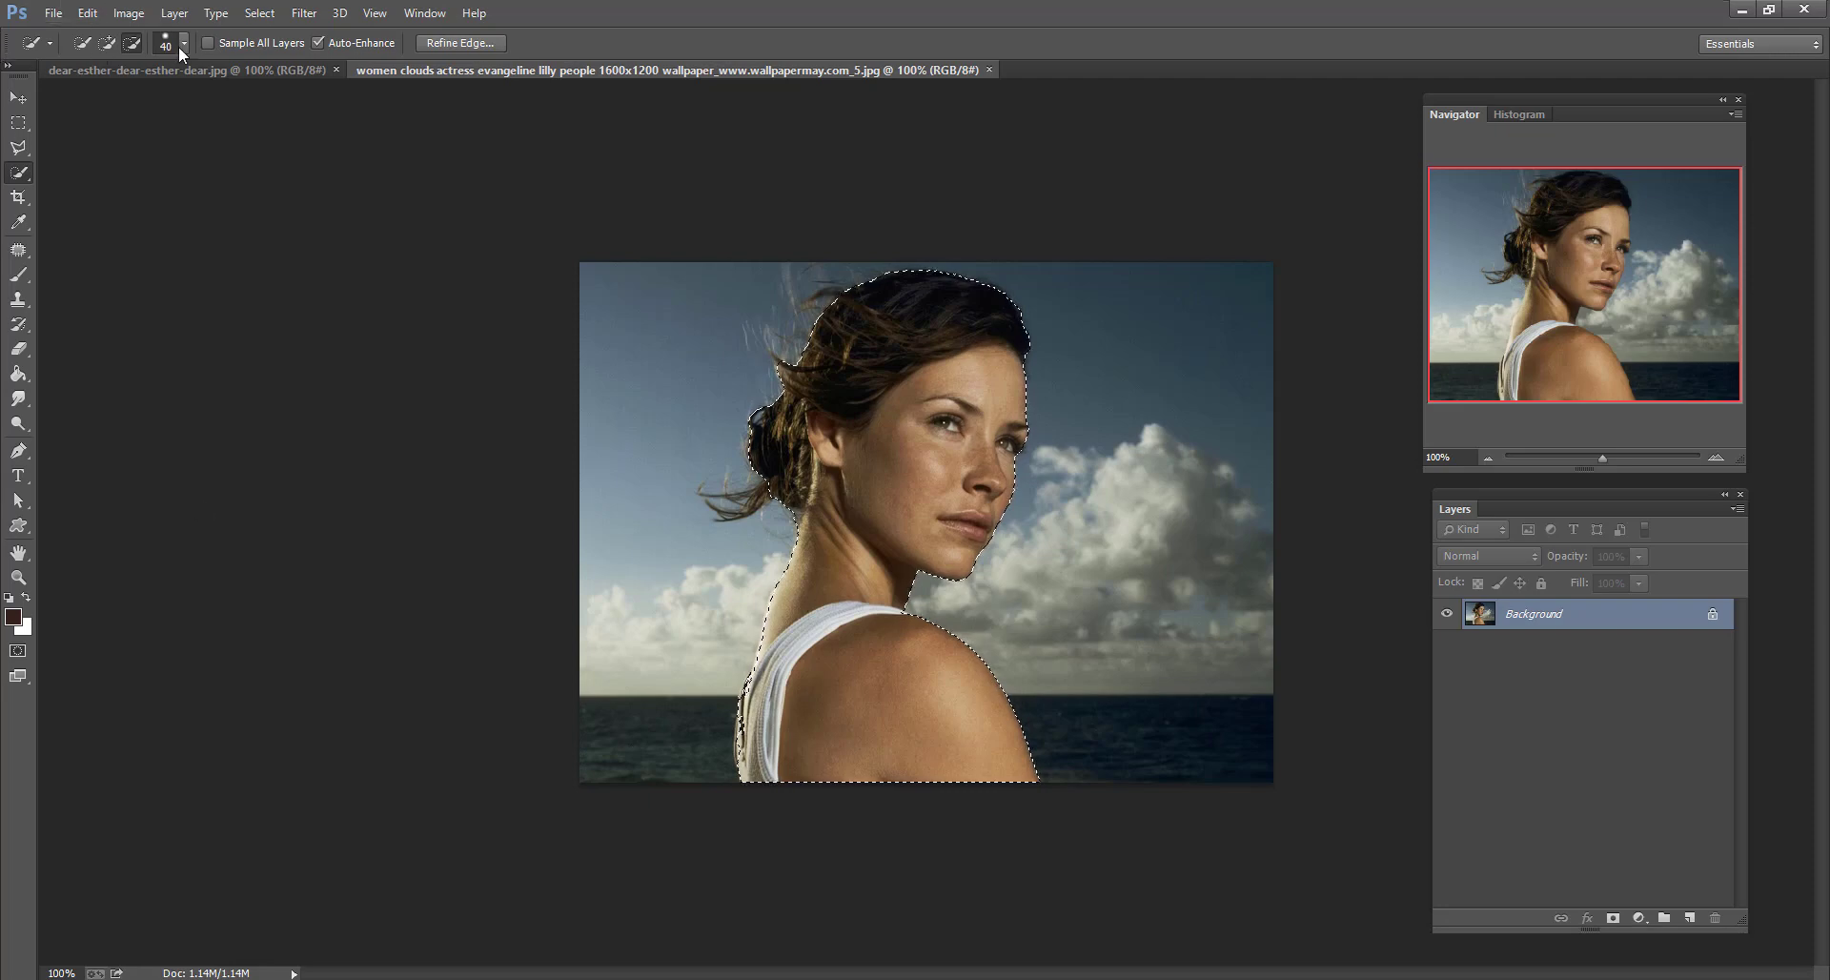
# Refine the selection edge with Smart Radius on, a radius of 1.7 px and smoothing of 11.
pyautogui.click(268, 15)
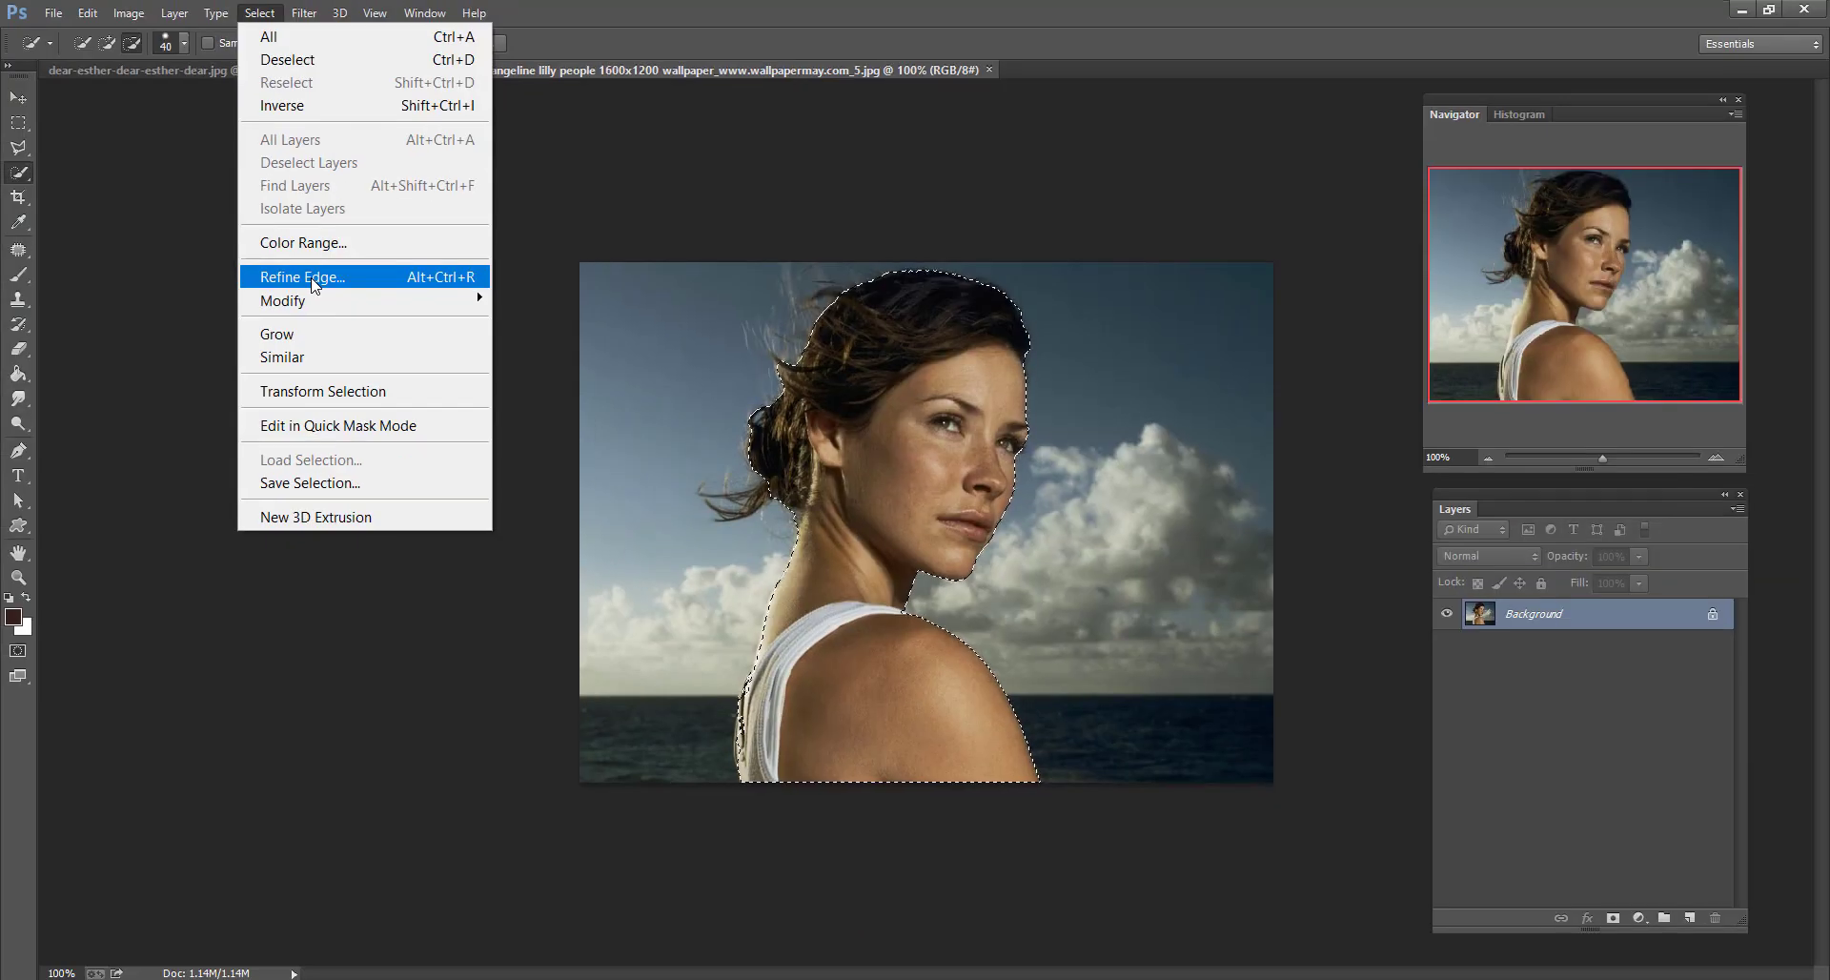
pyautogui.click(313, 285)
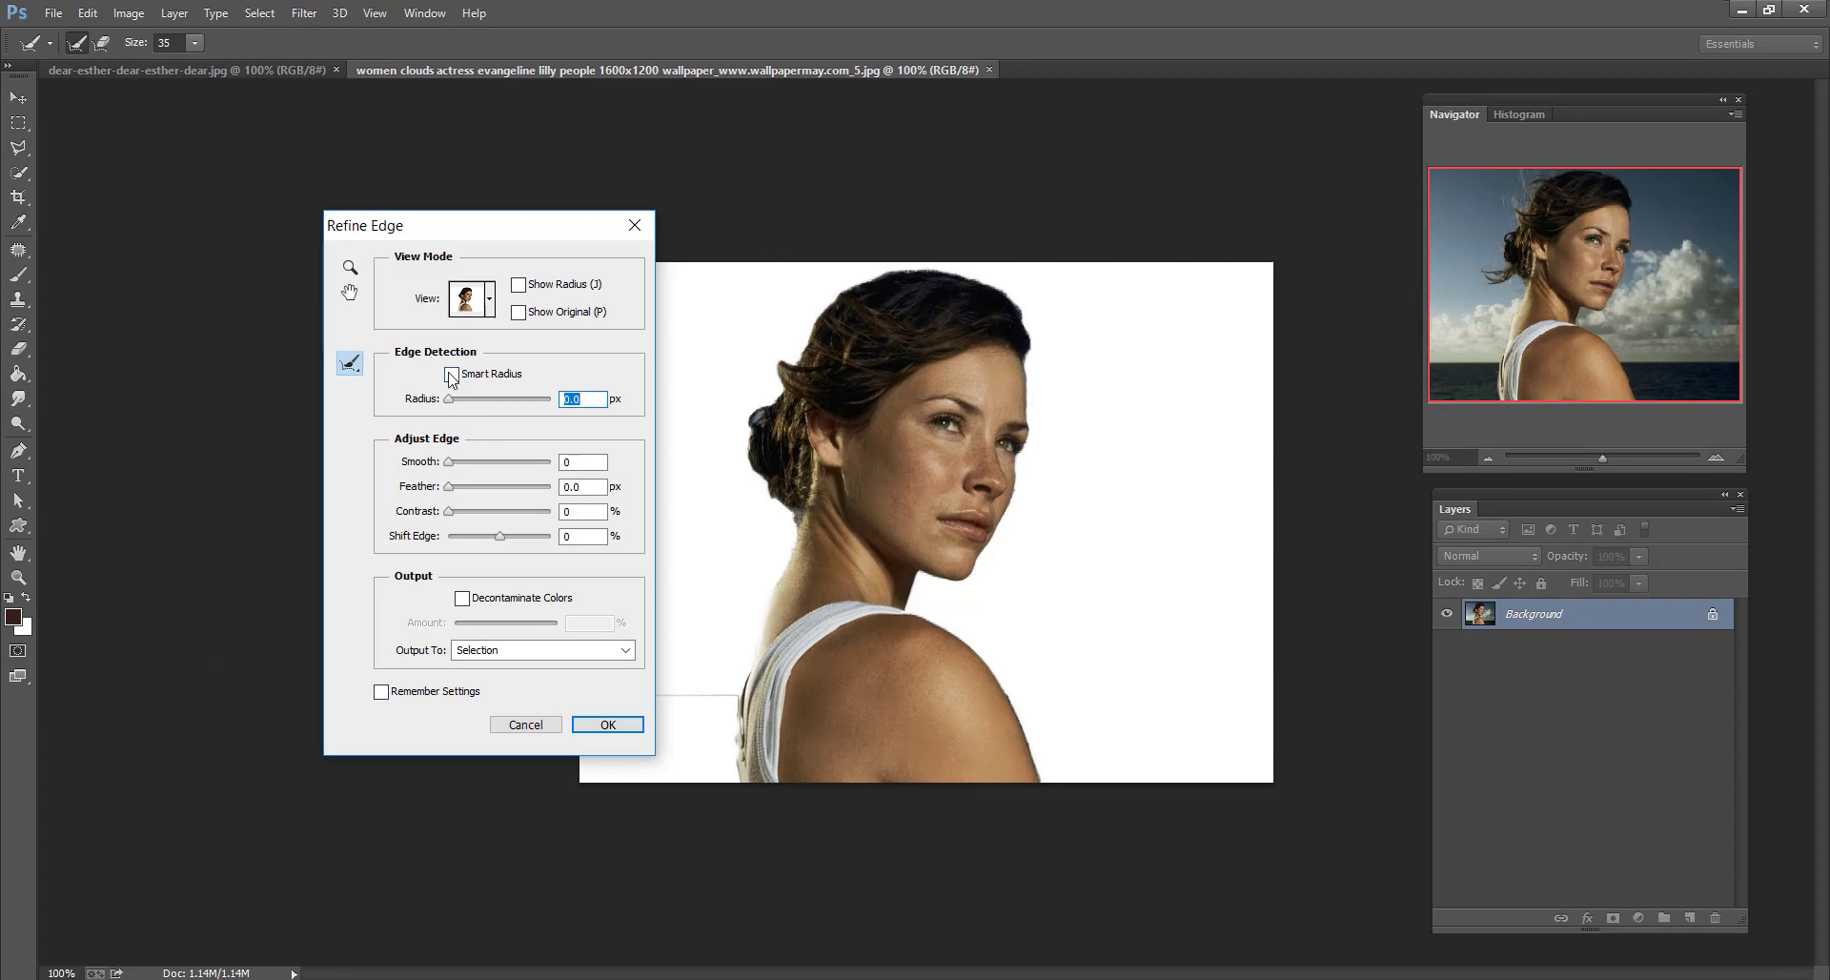
pyautogui.click(451, 375)
pyautogui.click(460, 461)
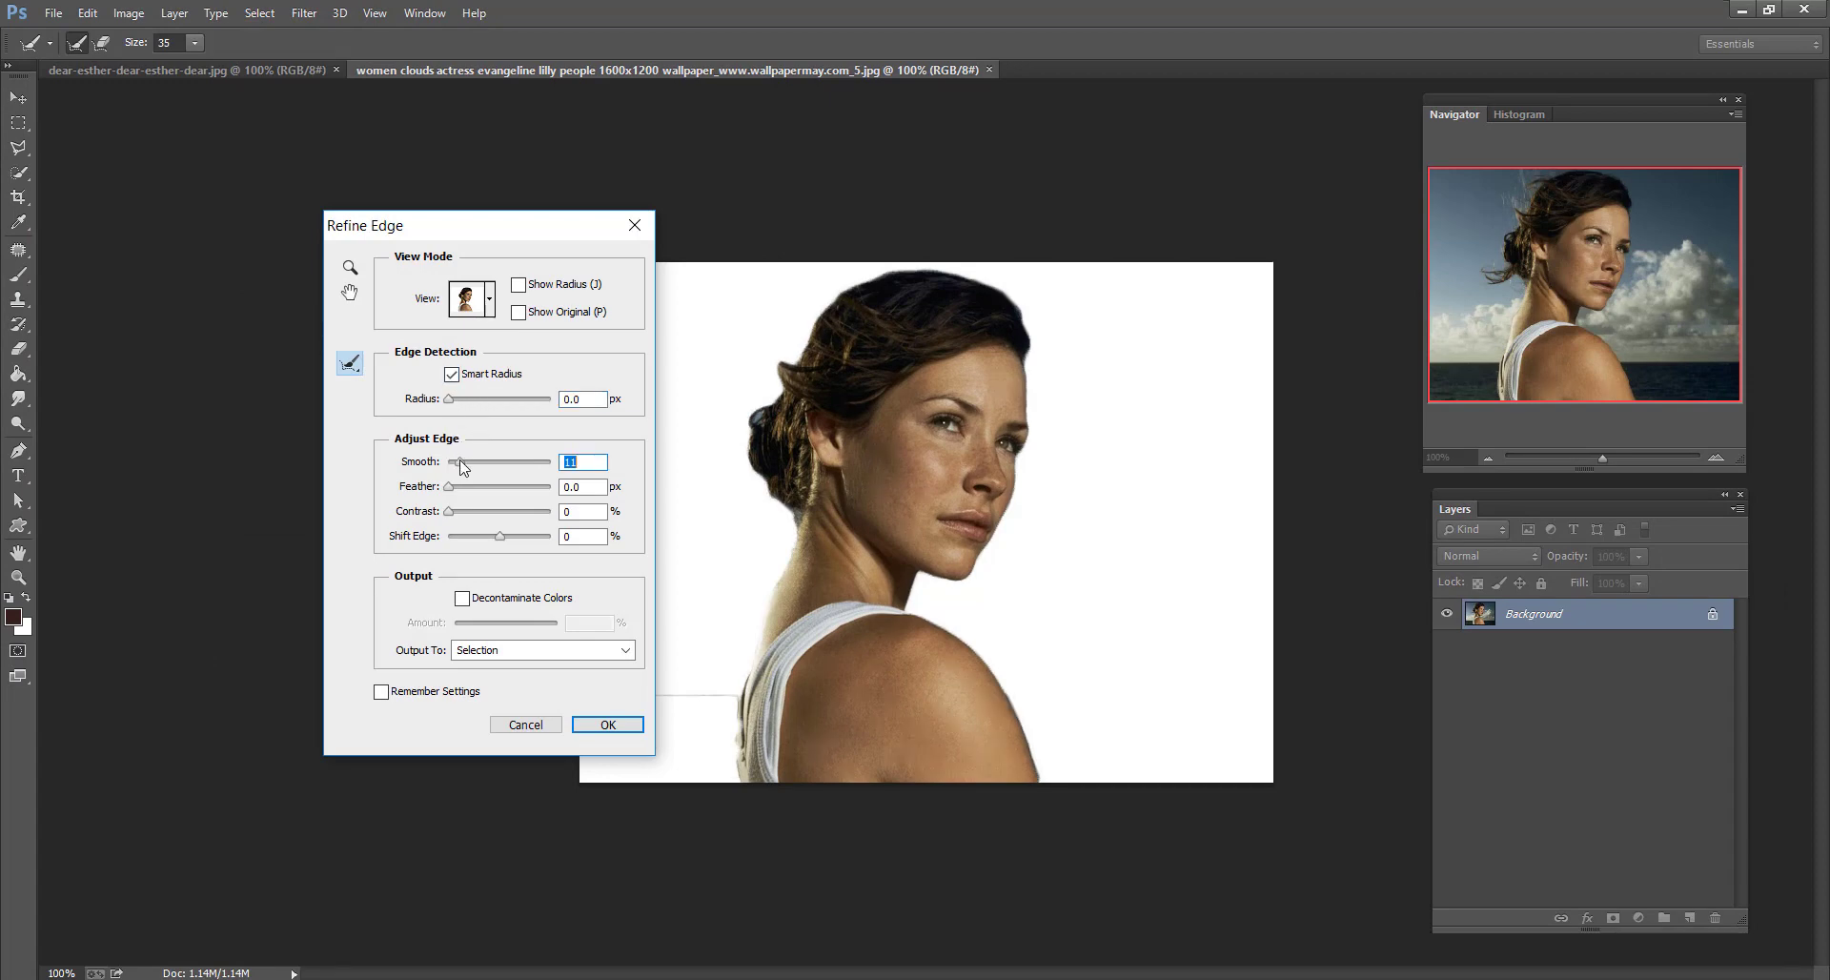
pyautogui.click(457, 398)
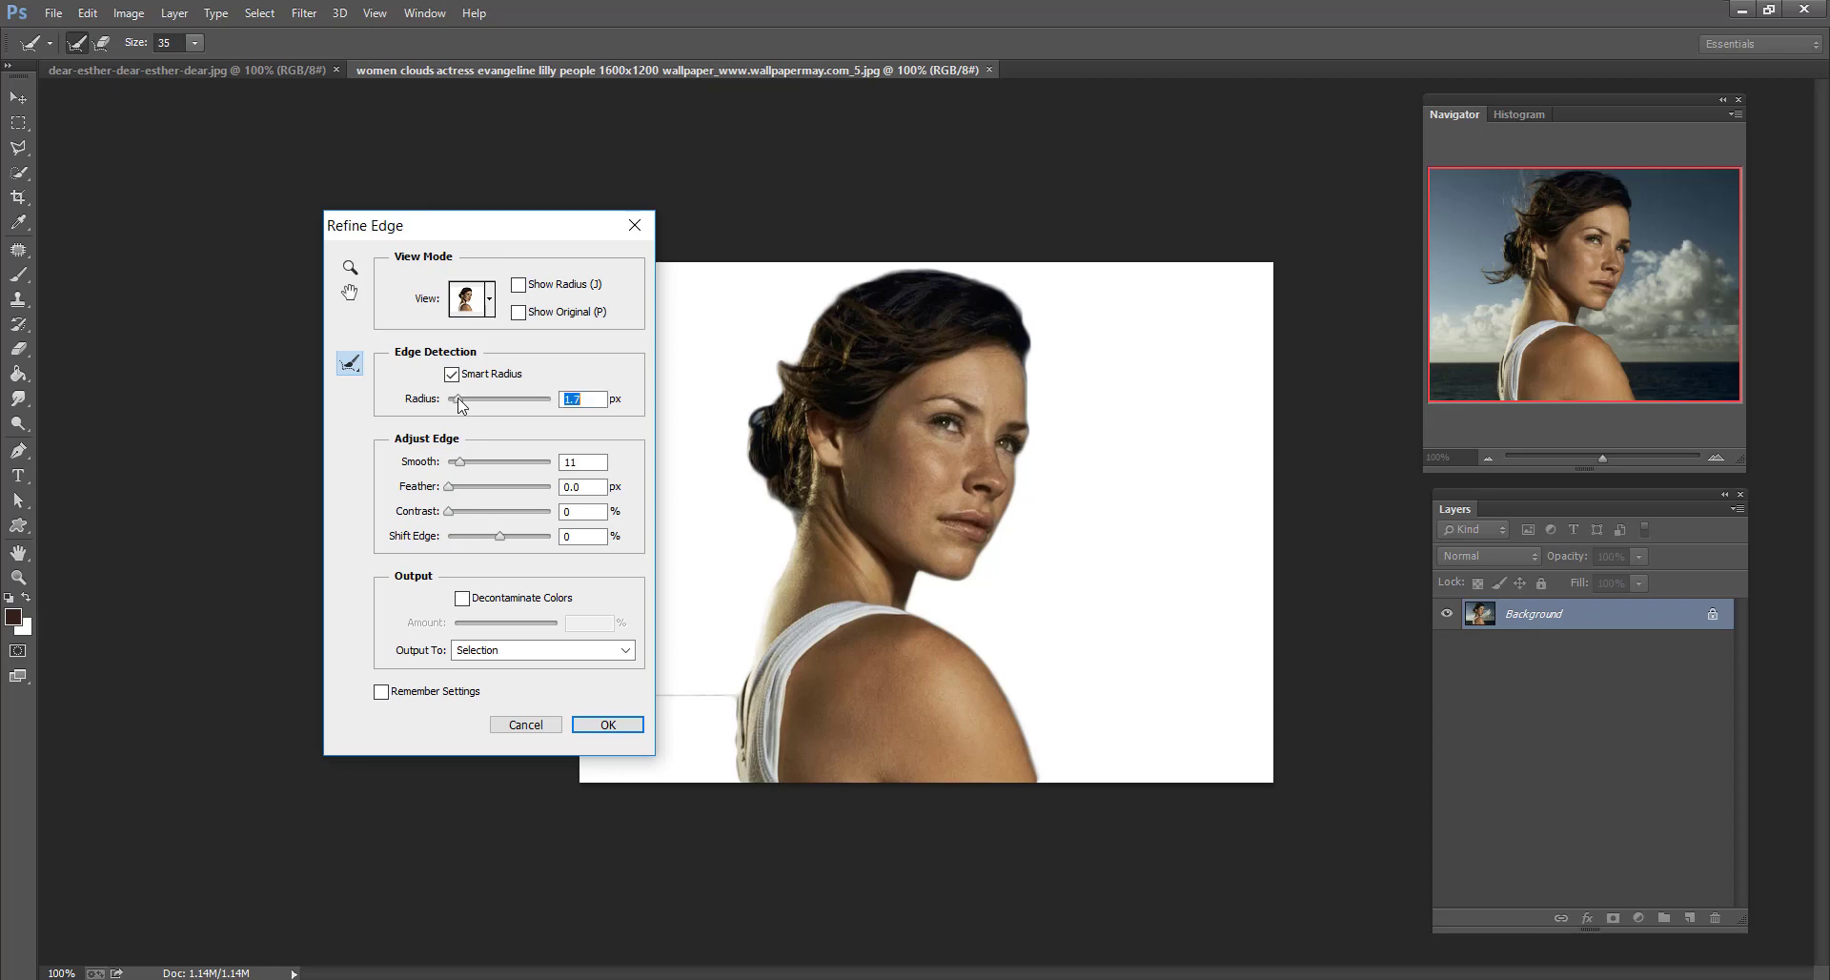
pyautogui.click(612, 727)
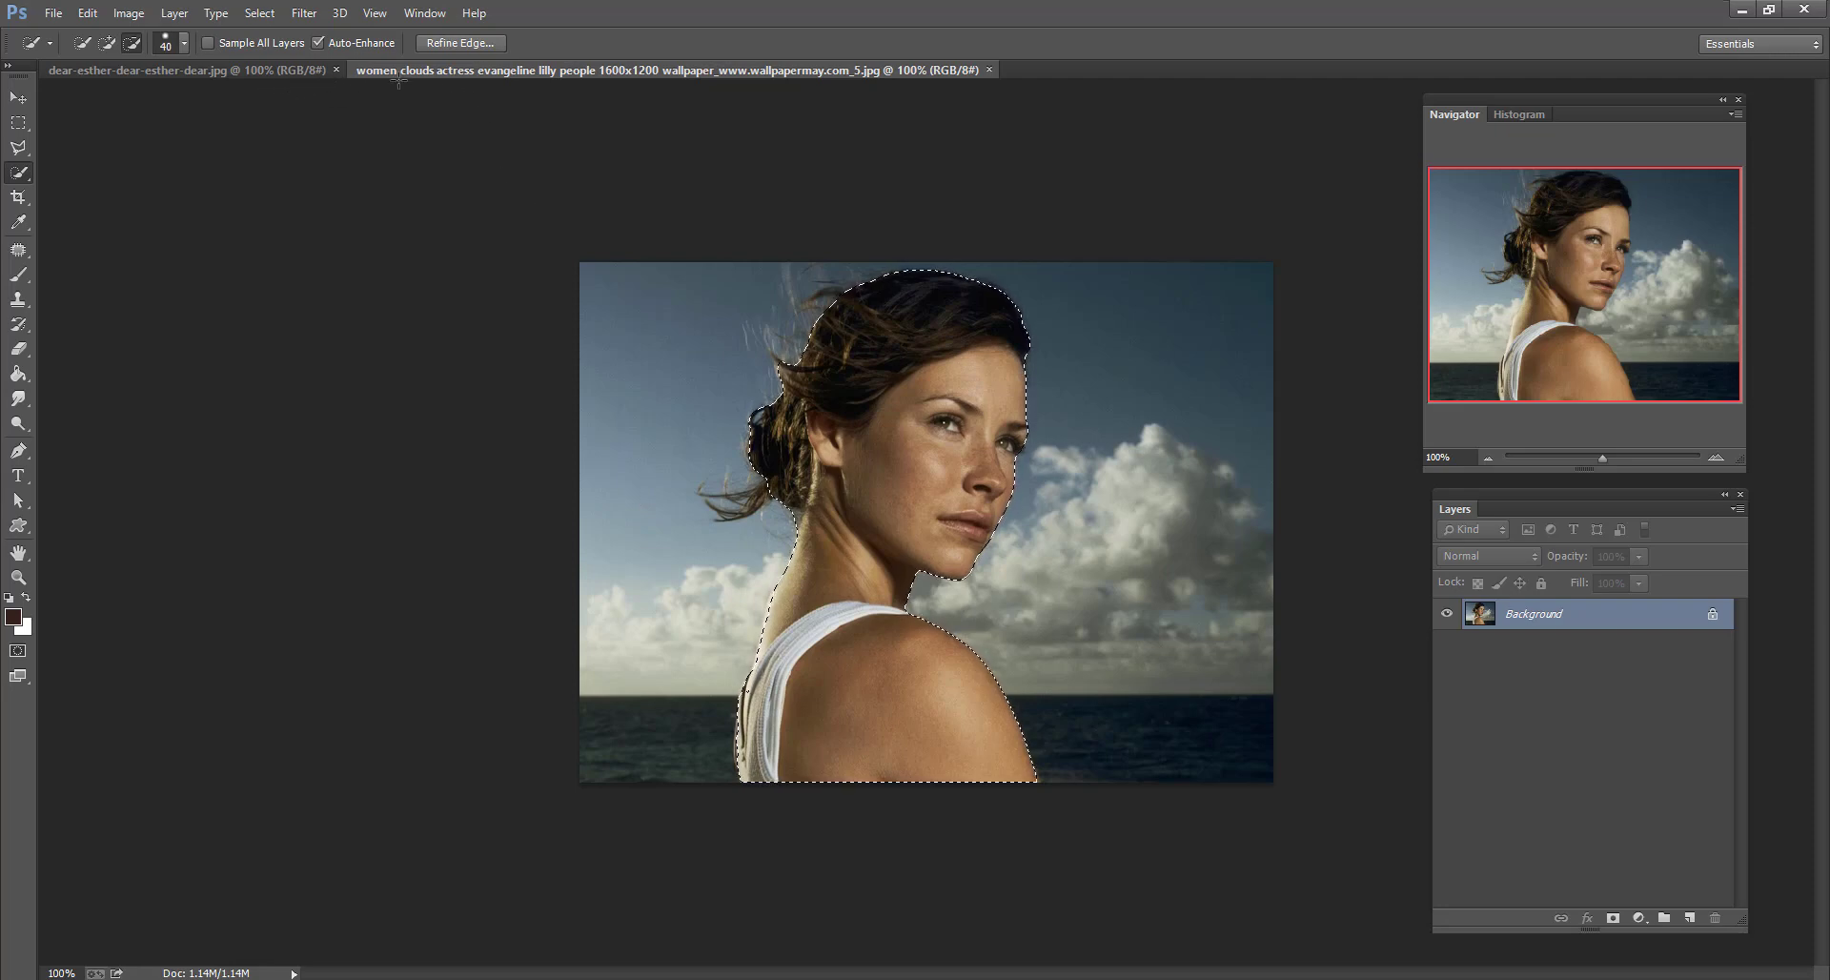
# Float the portrait document, move the selected woman into the night lake image and minimize the portrait window.
pyautogui.moveTo(402, 71); pyautogui.dragTo(349, 155)
pyautogui.press('v')
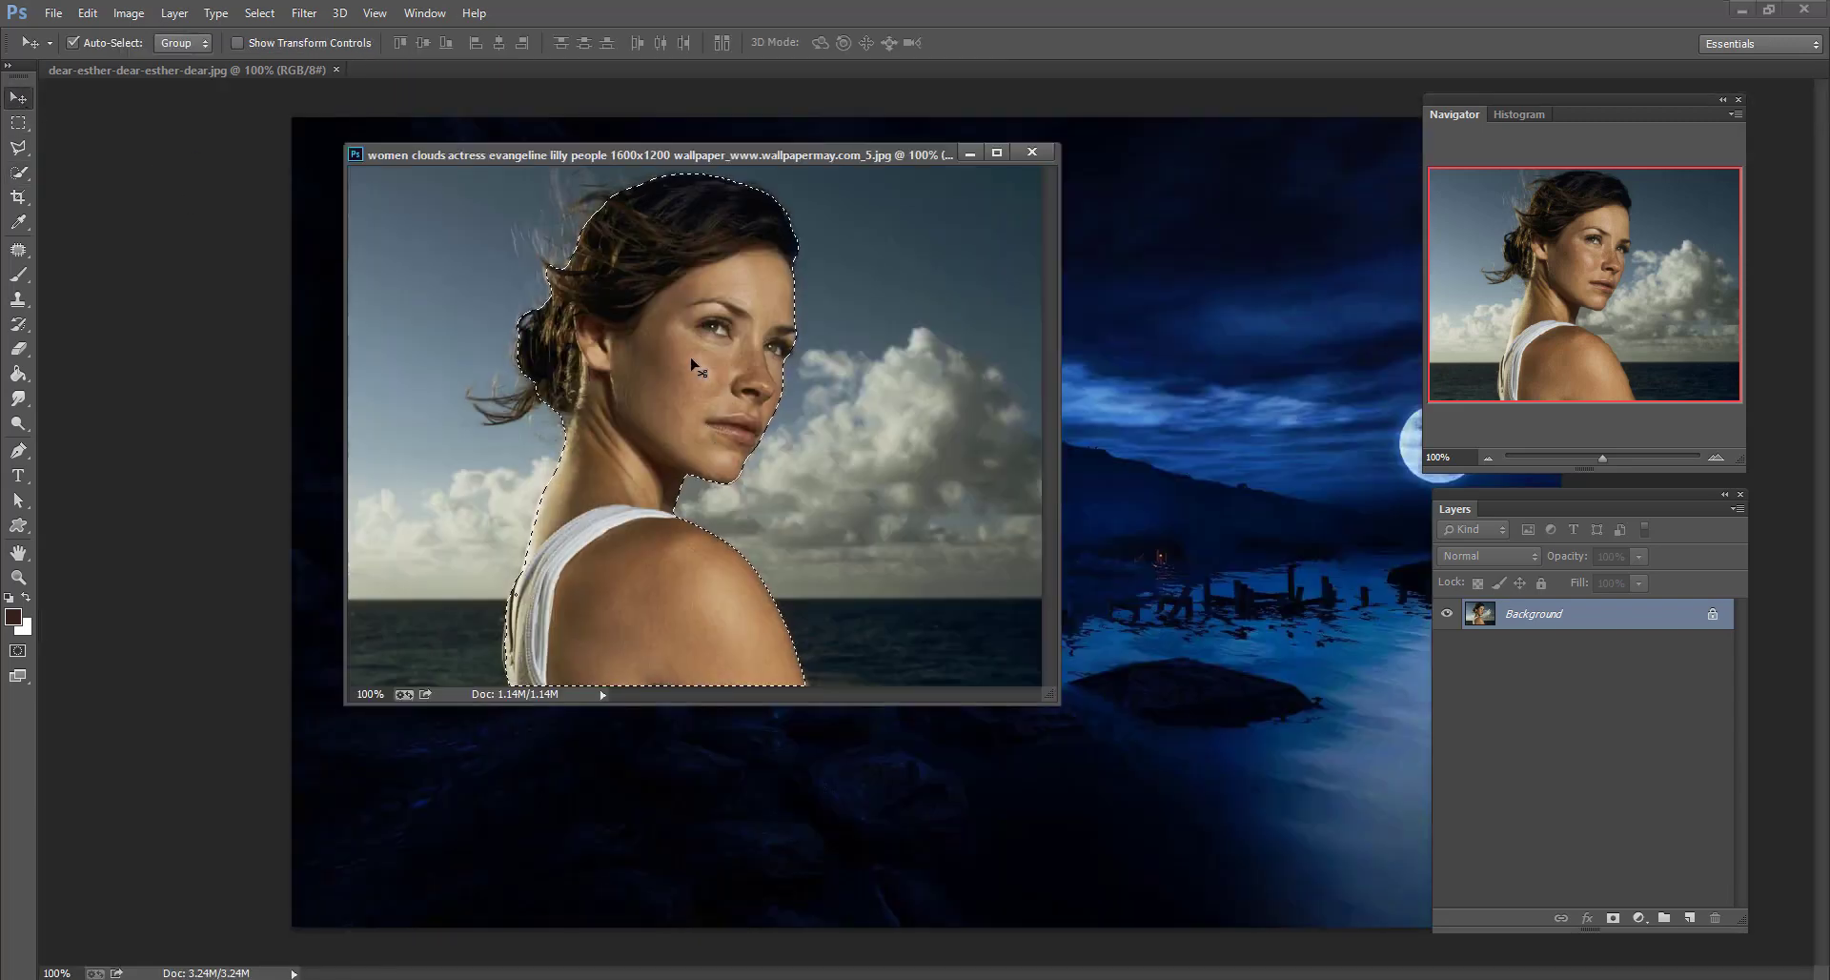
pyautogui.moveTo(845, 421); pyautogui.dragTo(1061, 482)
pyautogui.click(969, 154)
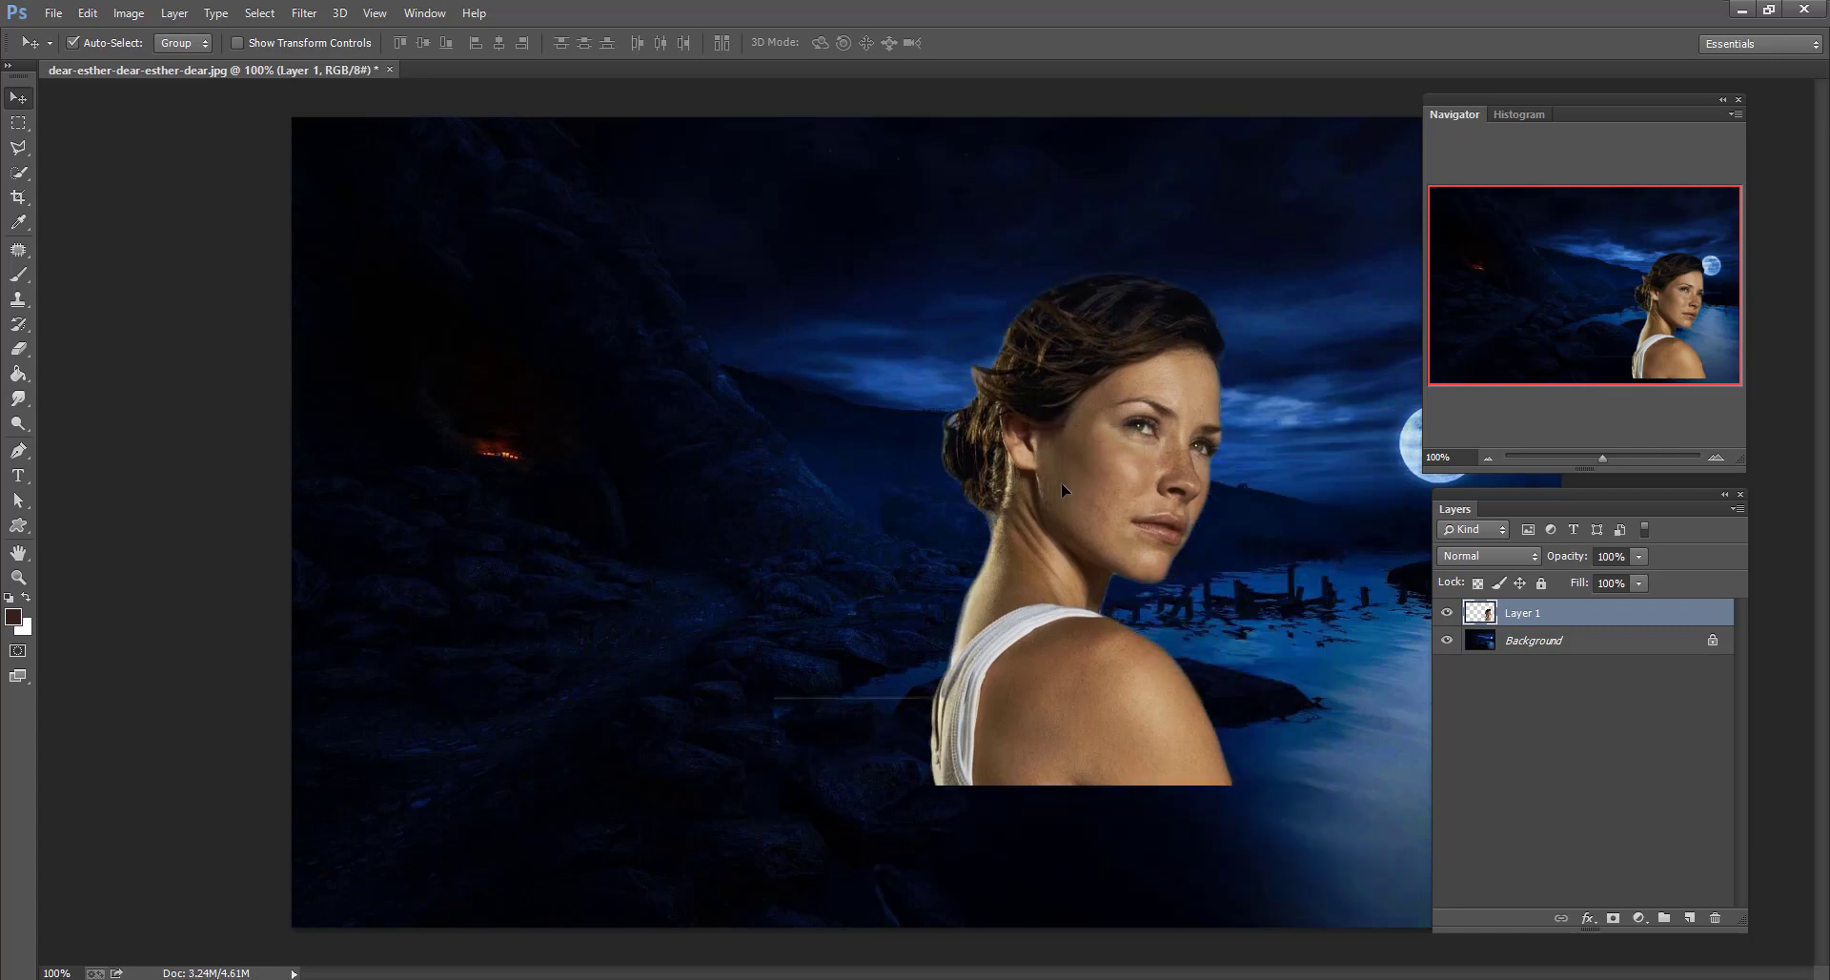
# Free-transform the woman's layer to about 157.5% and place her along the left edge of the lake scene, reaching the bottom.
pyautogui.click(52, 13)
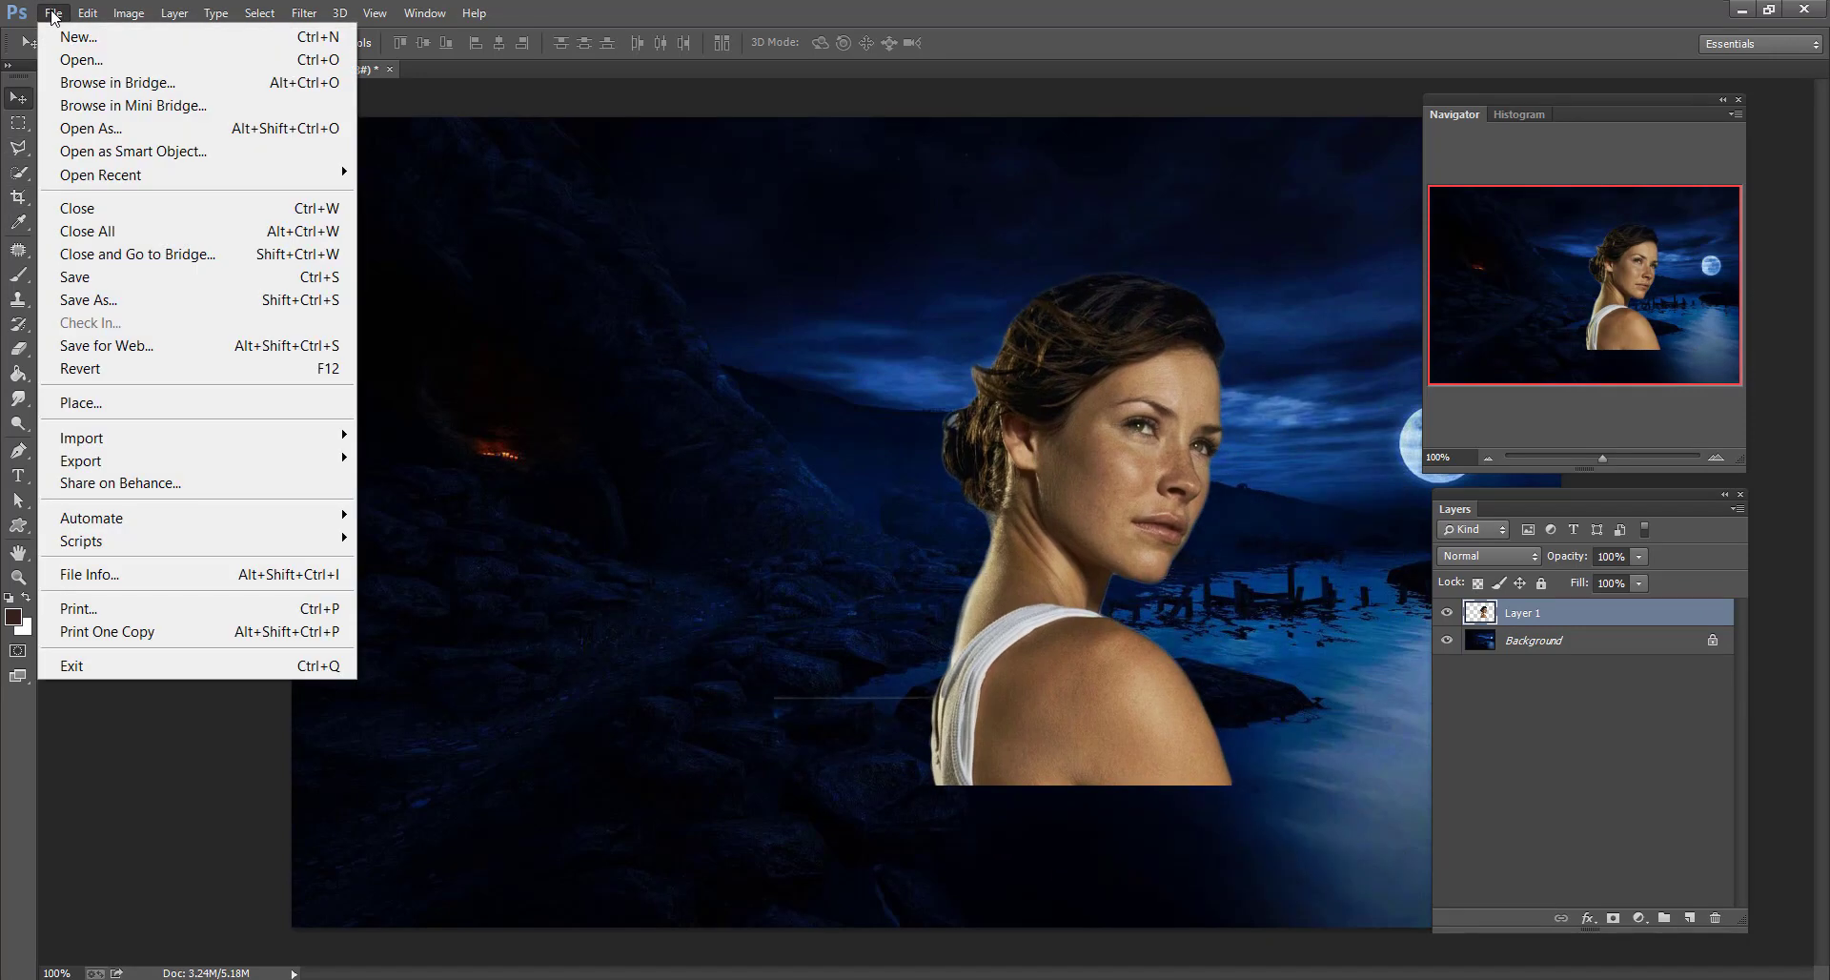
pyautogui.moveTo(82, 12)
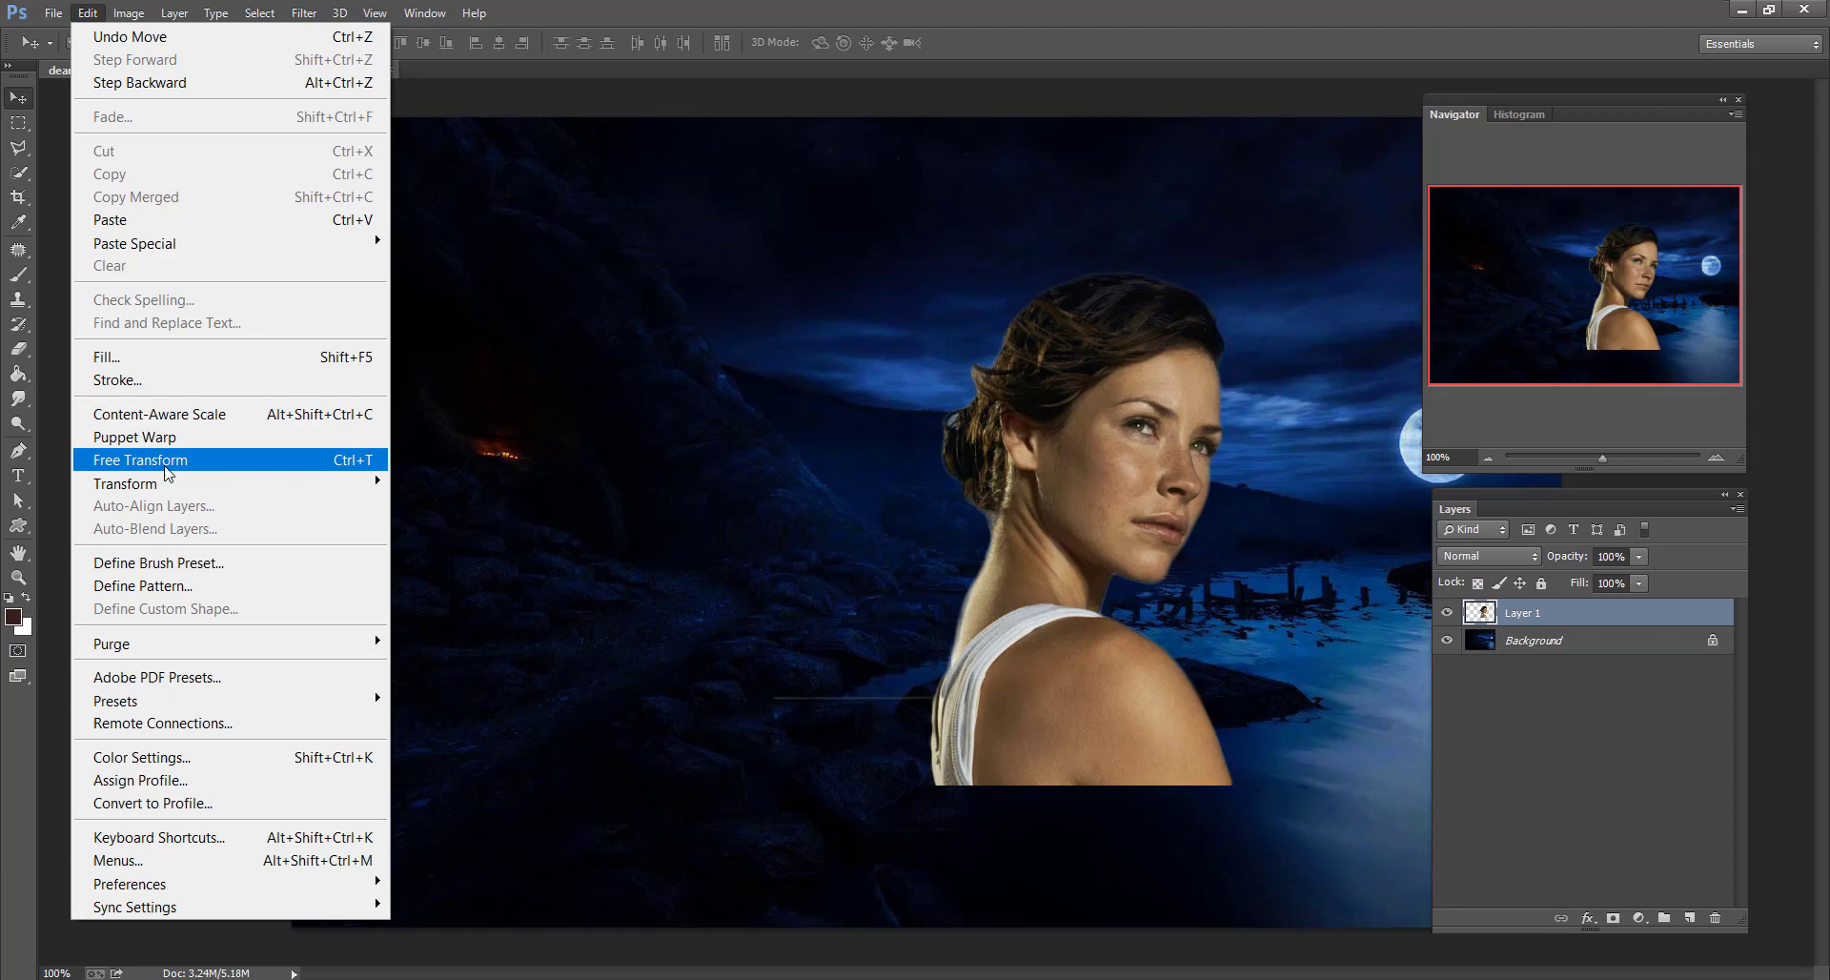
pyautogui.click(164, 461)
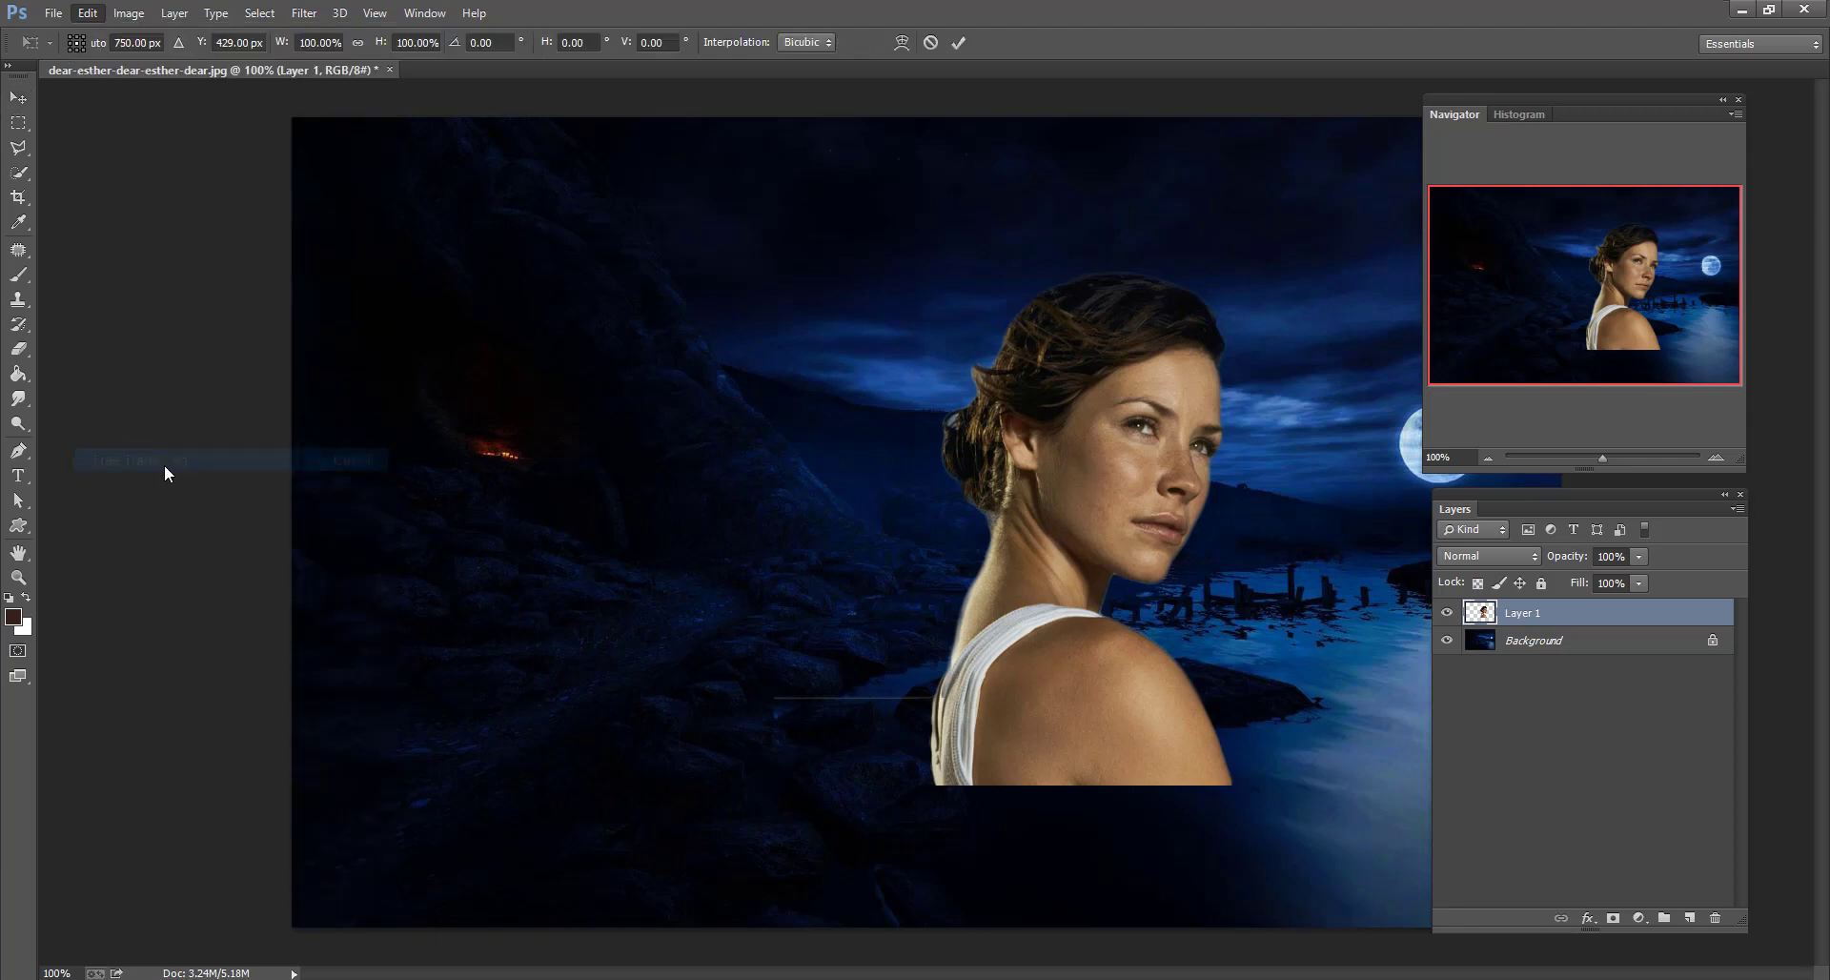
pyautogui.click(1485, 459)
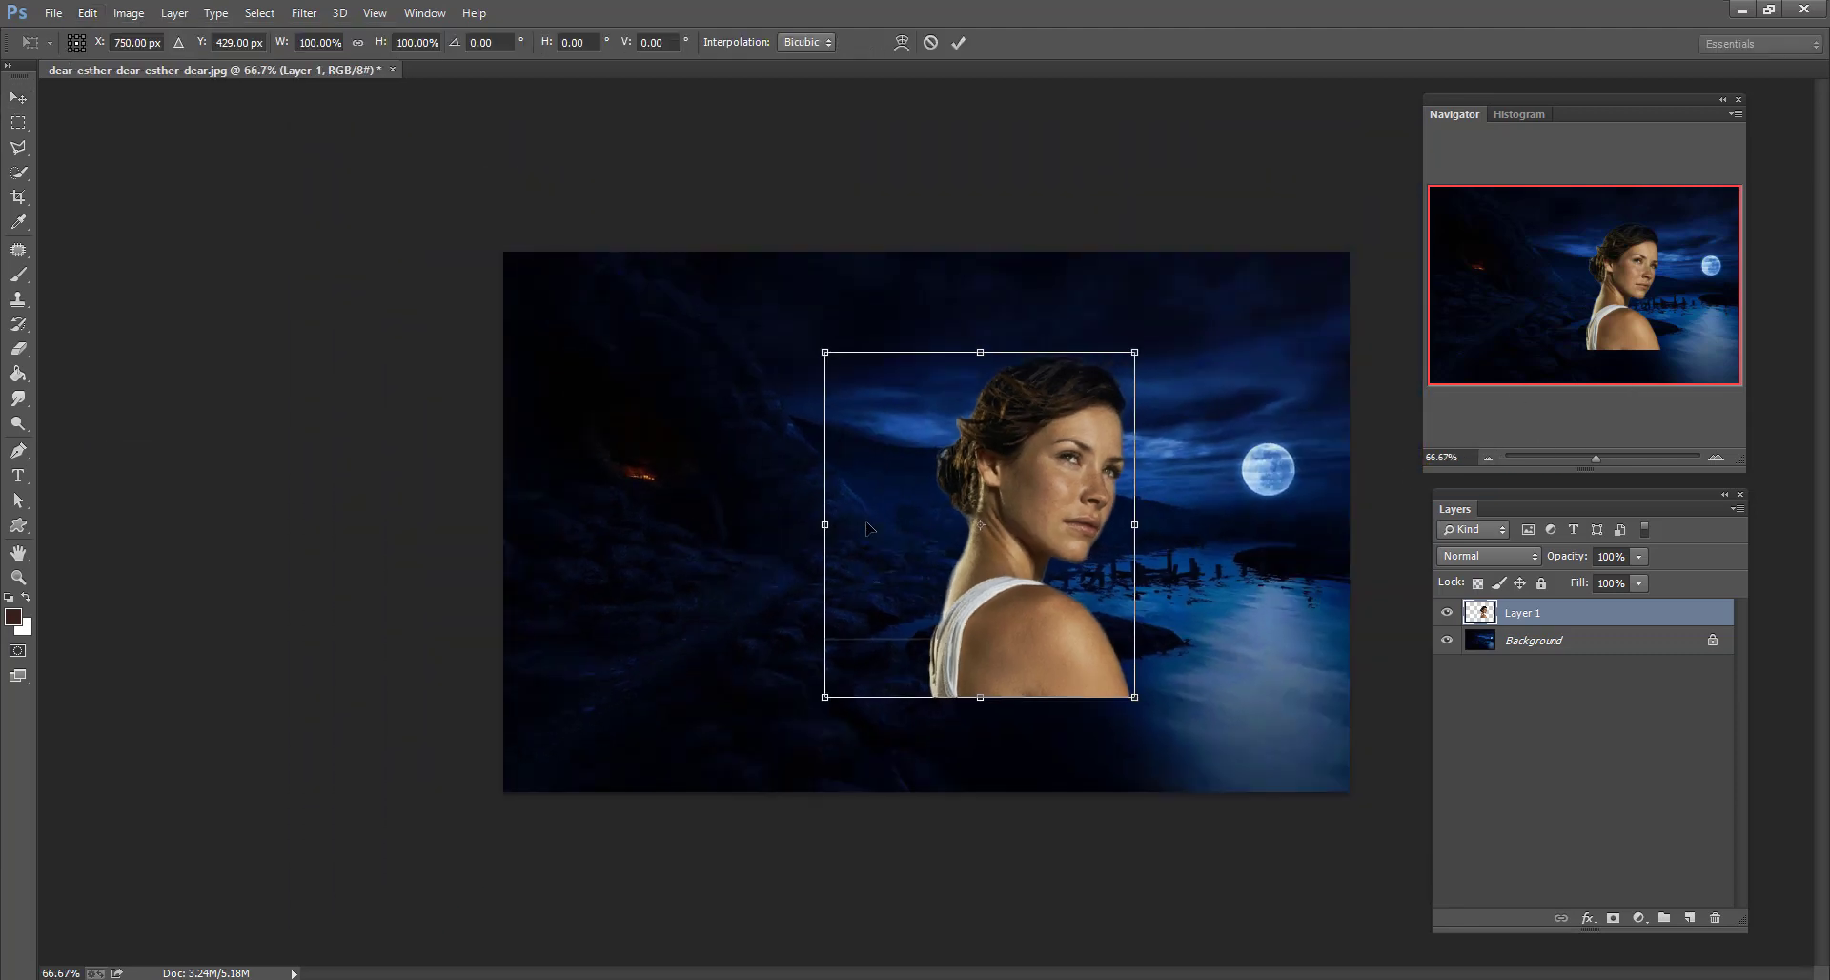
pyautogui.moveTo(977, 553); pyautogui.dragTo(546, 443)
pyautogui.moveTo(706, 587); pyautogui.dragTo(878, 781)
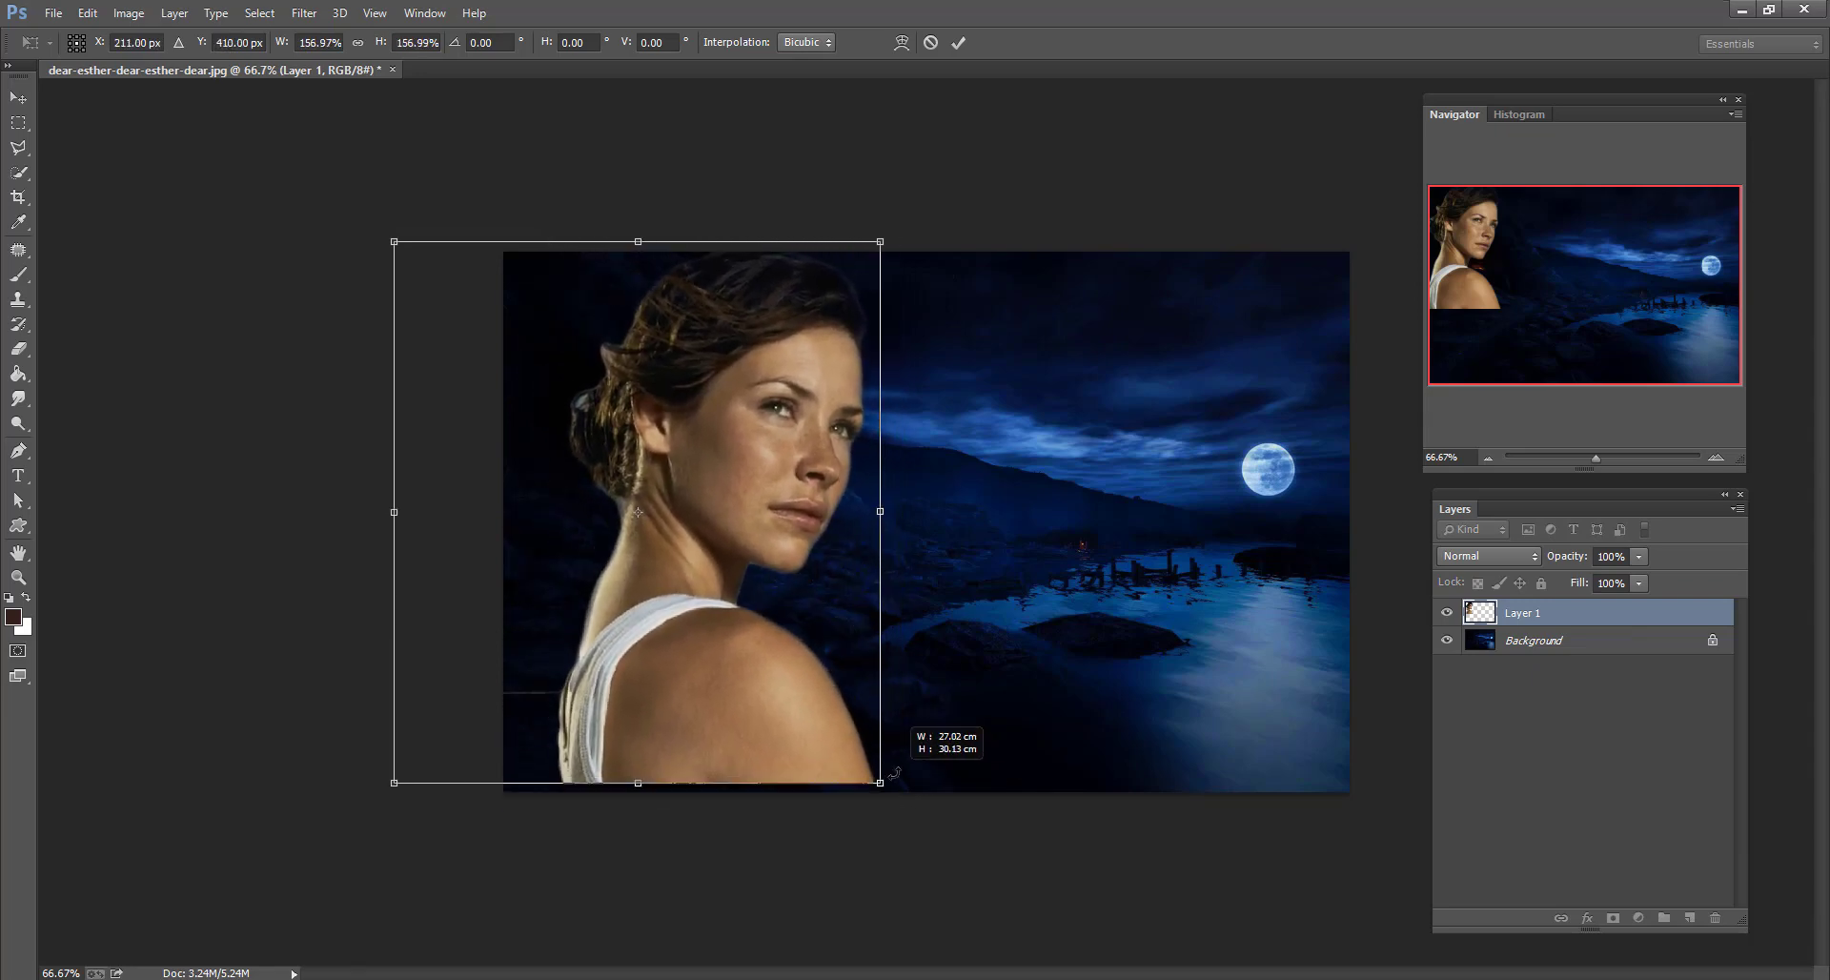
pyautogui.moveTo(773, 732); pyautogui.dragTo(724, 746)
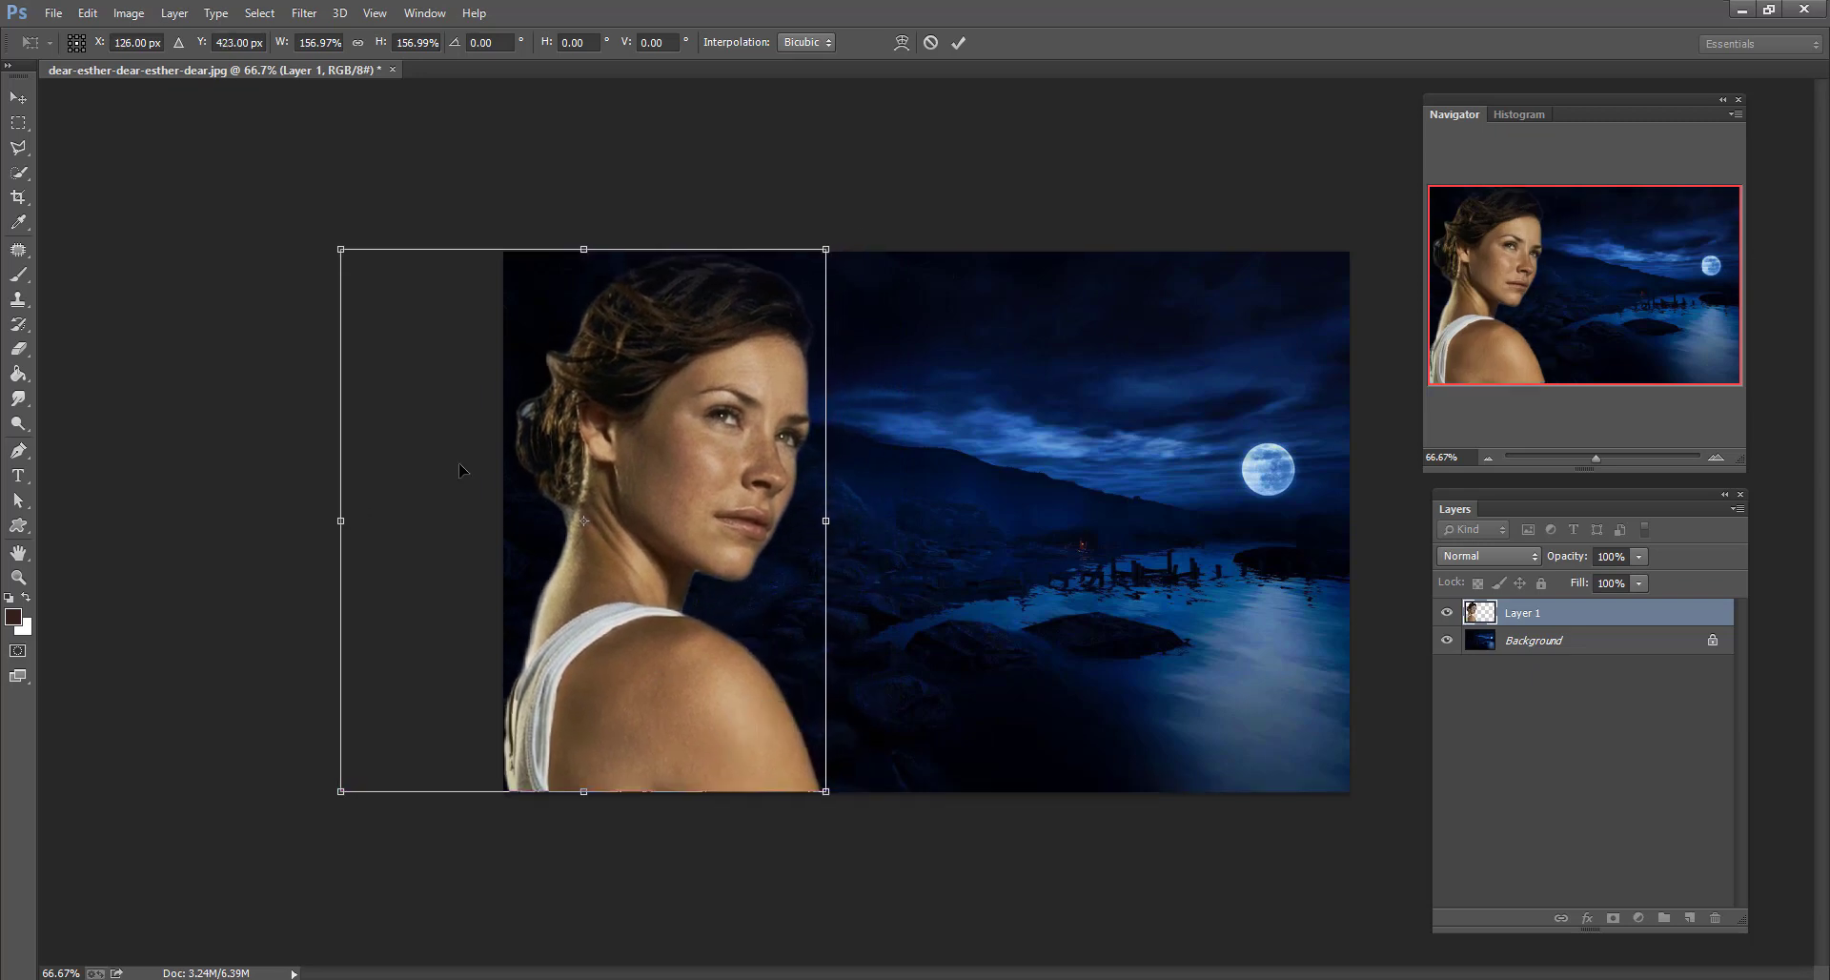
pyautogui.moveTo(334, 244); pyautogui.dragTo(337, 246)
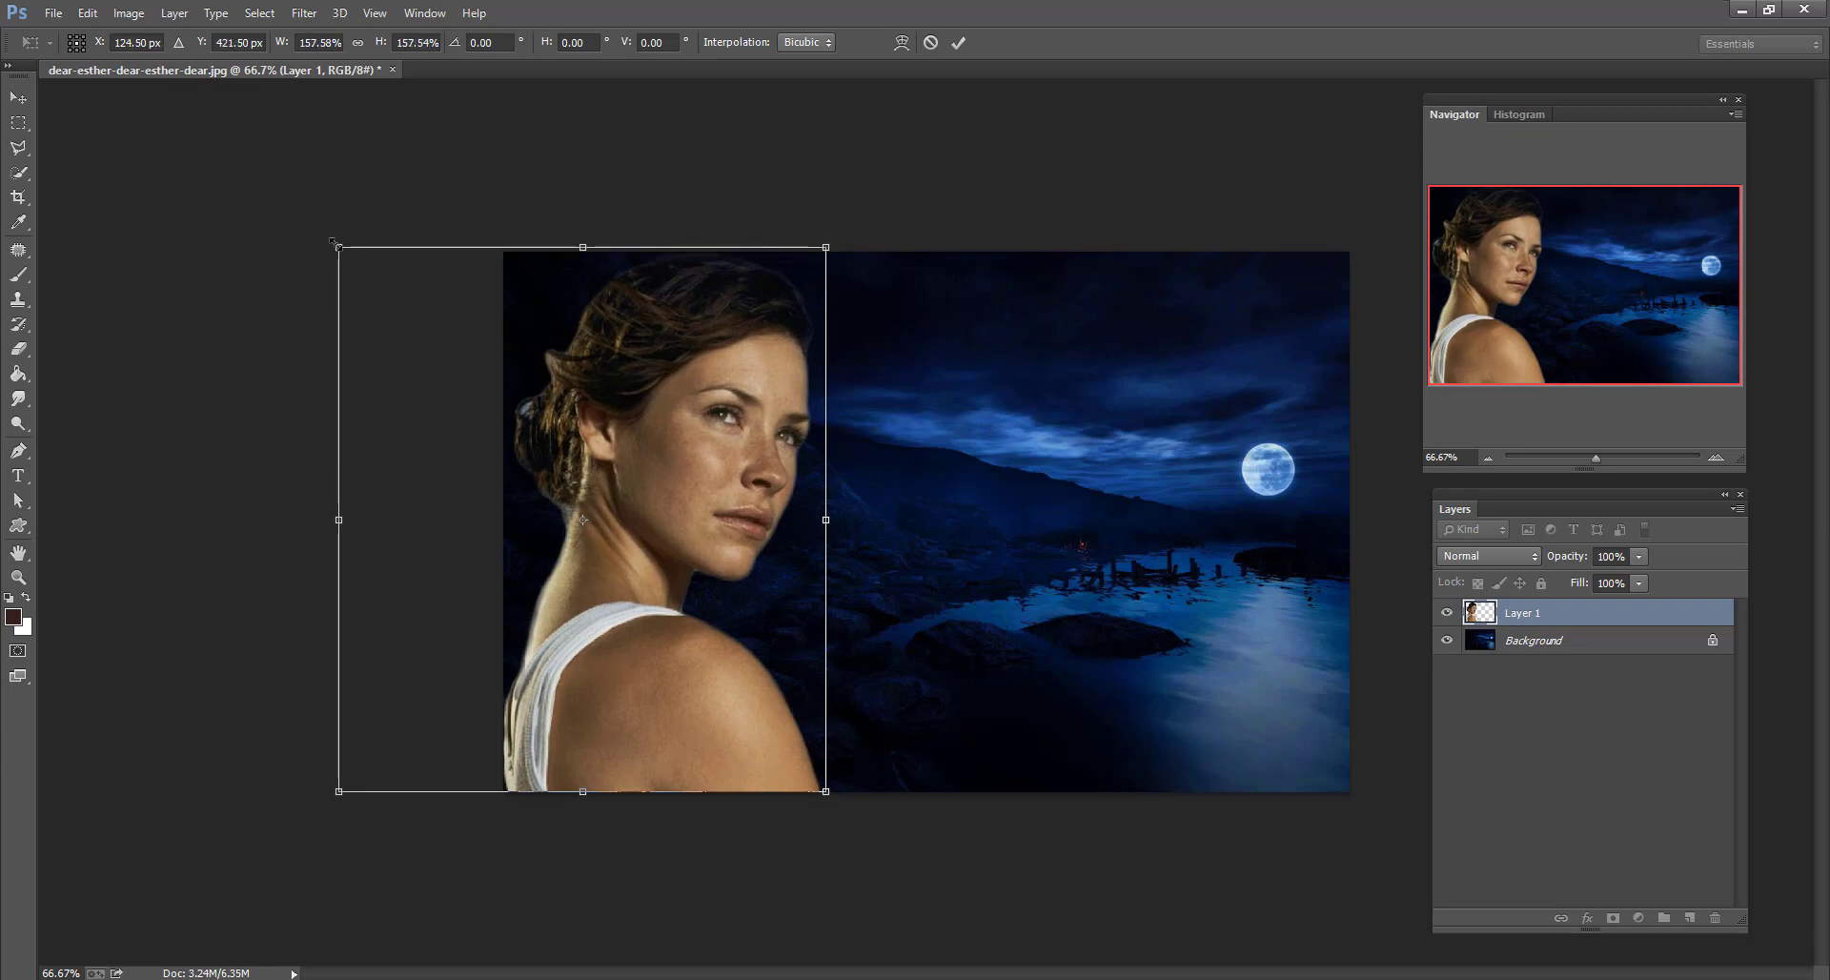
pyautogui.press('Return')
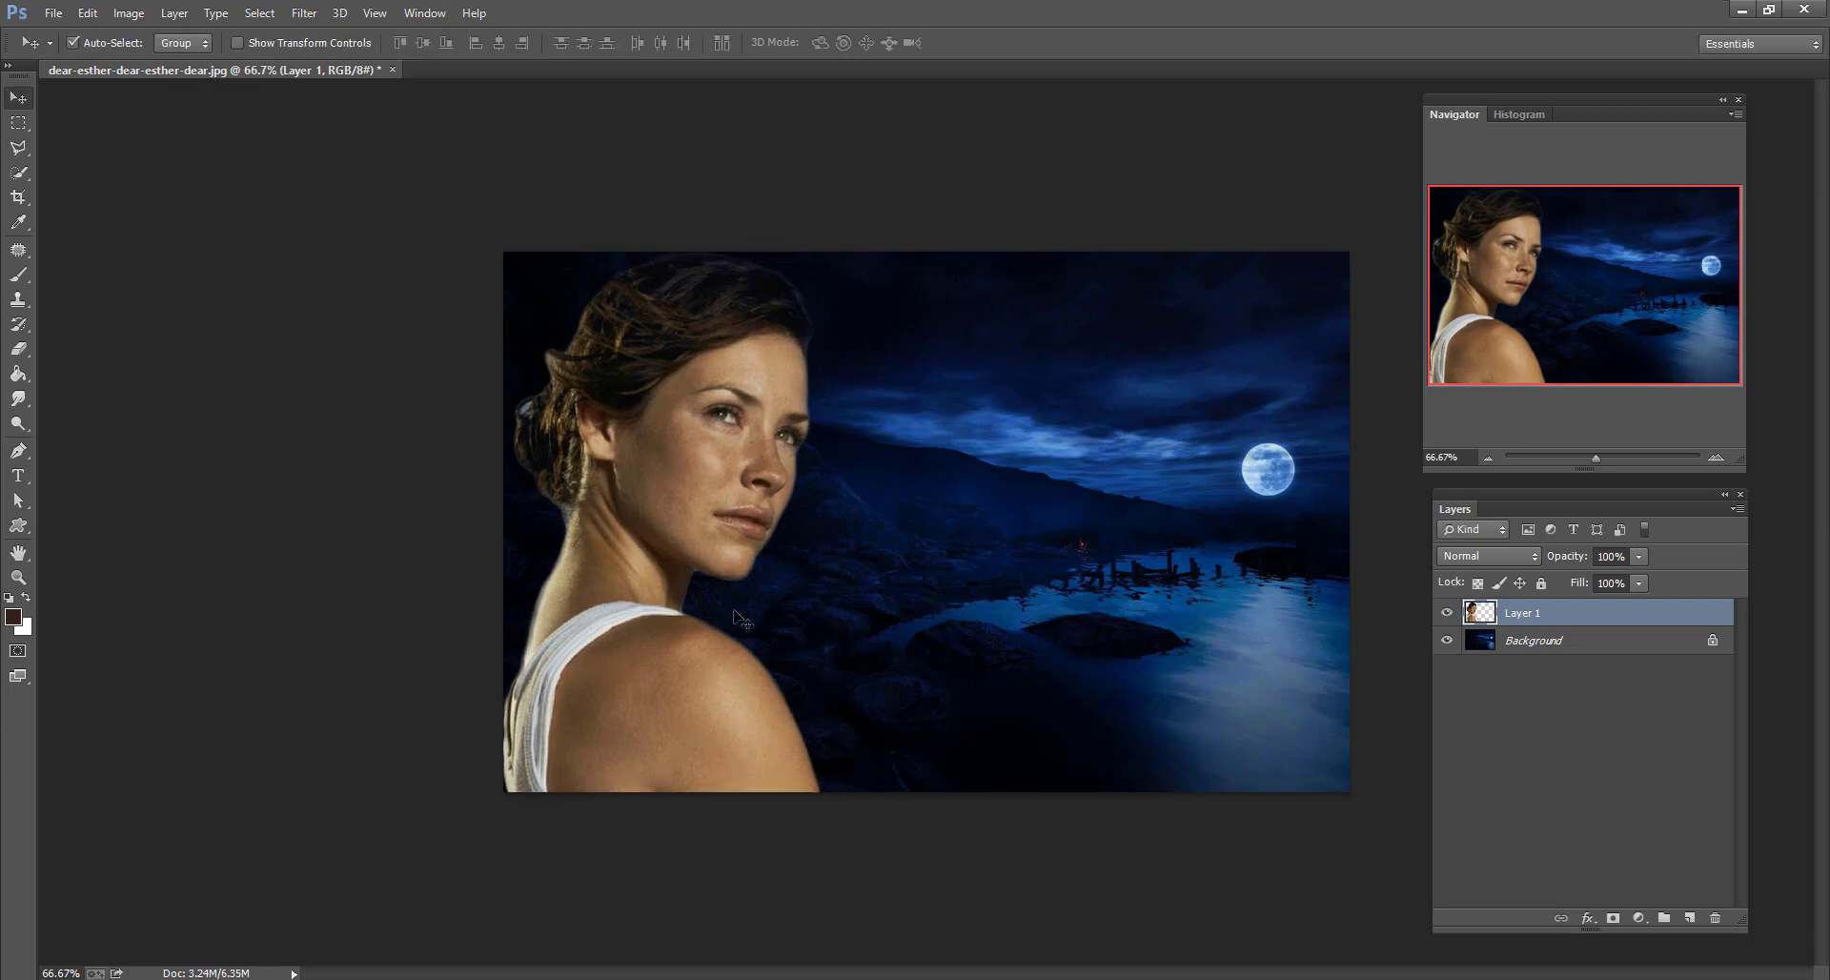
pyautogui.moveTo(679, 710); pyautogui.dragTo(671, 701)
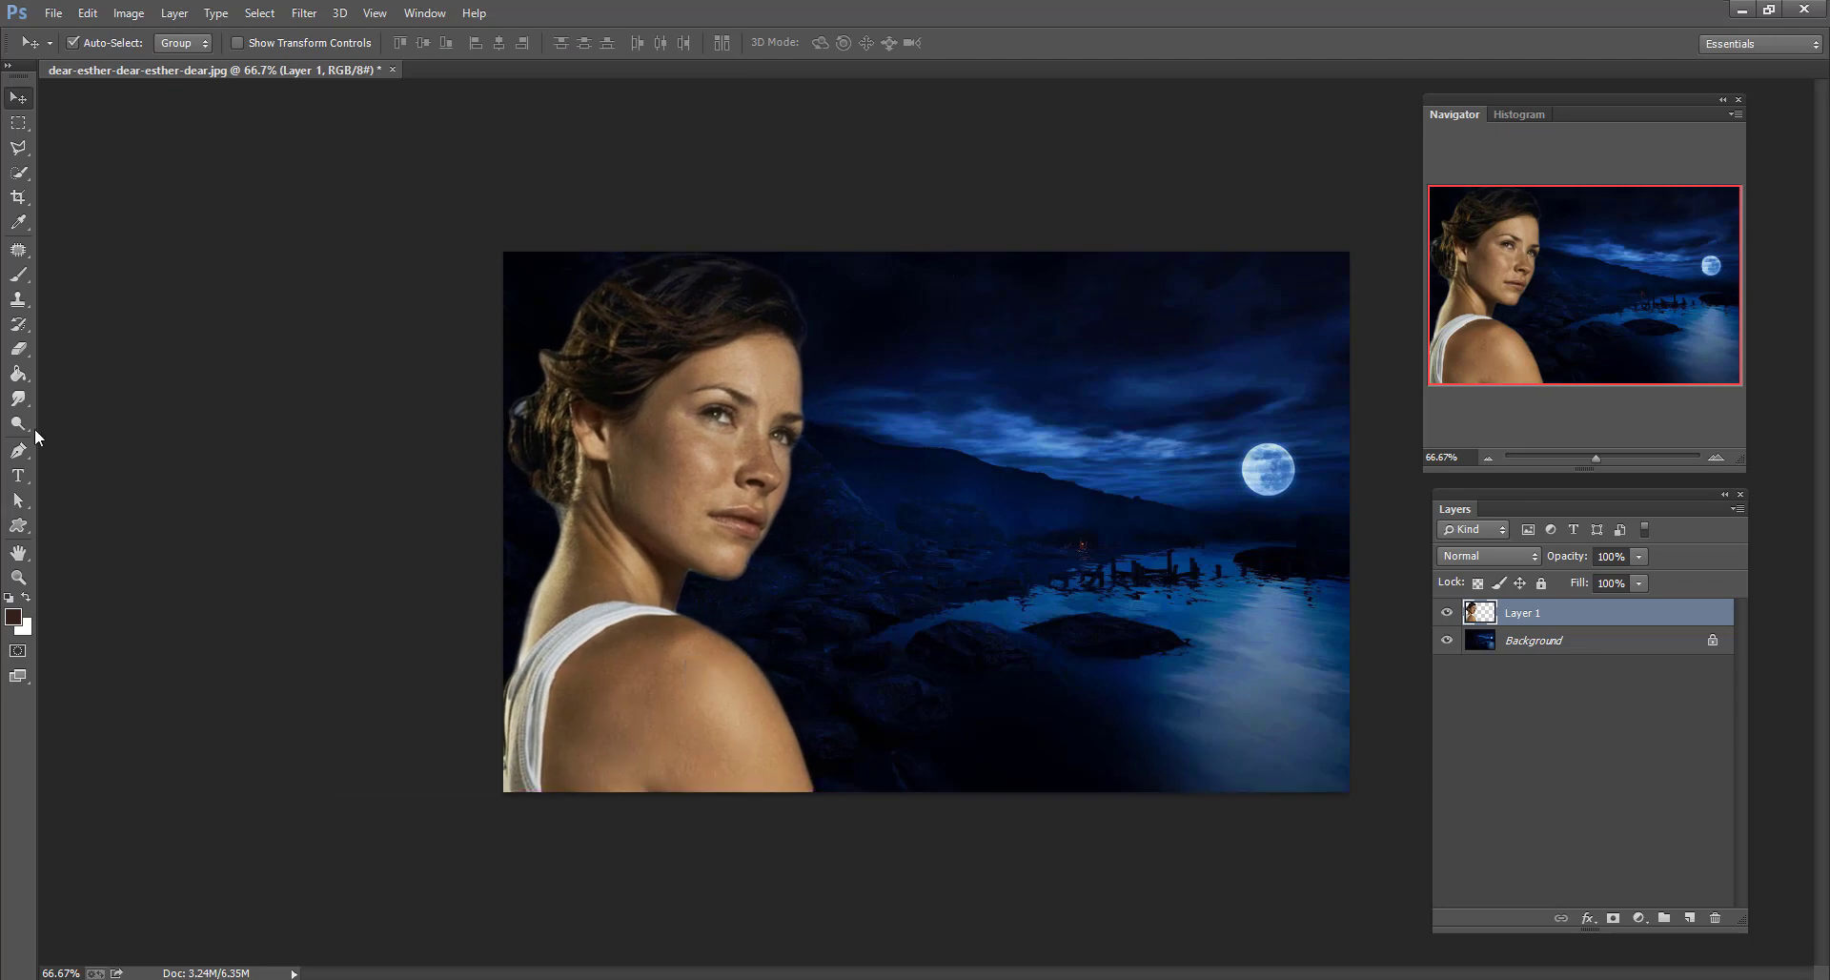
# Erase the leftover fringe around the back of the woman's hair with a 58 px Eraser at 0% hardness.
pyautogui.click(18, 351)
pyautogui.click(85, 347)
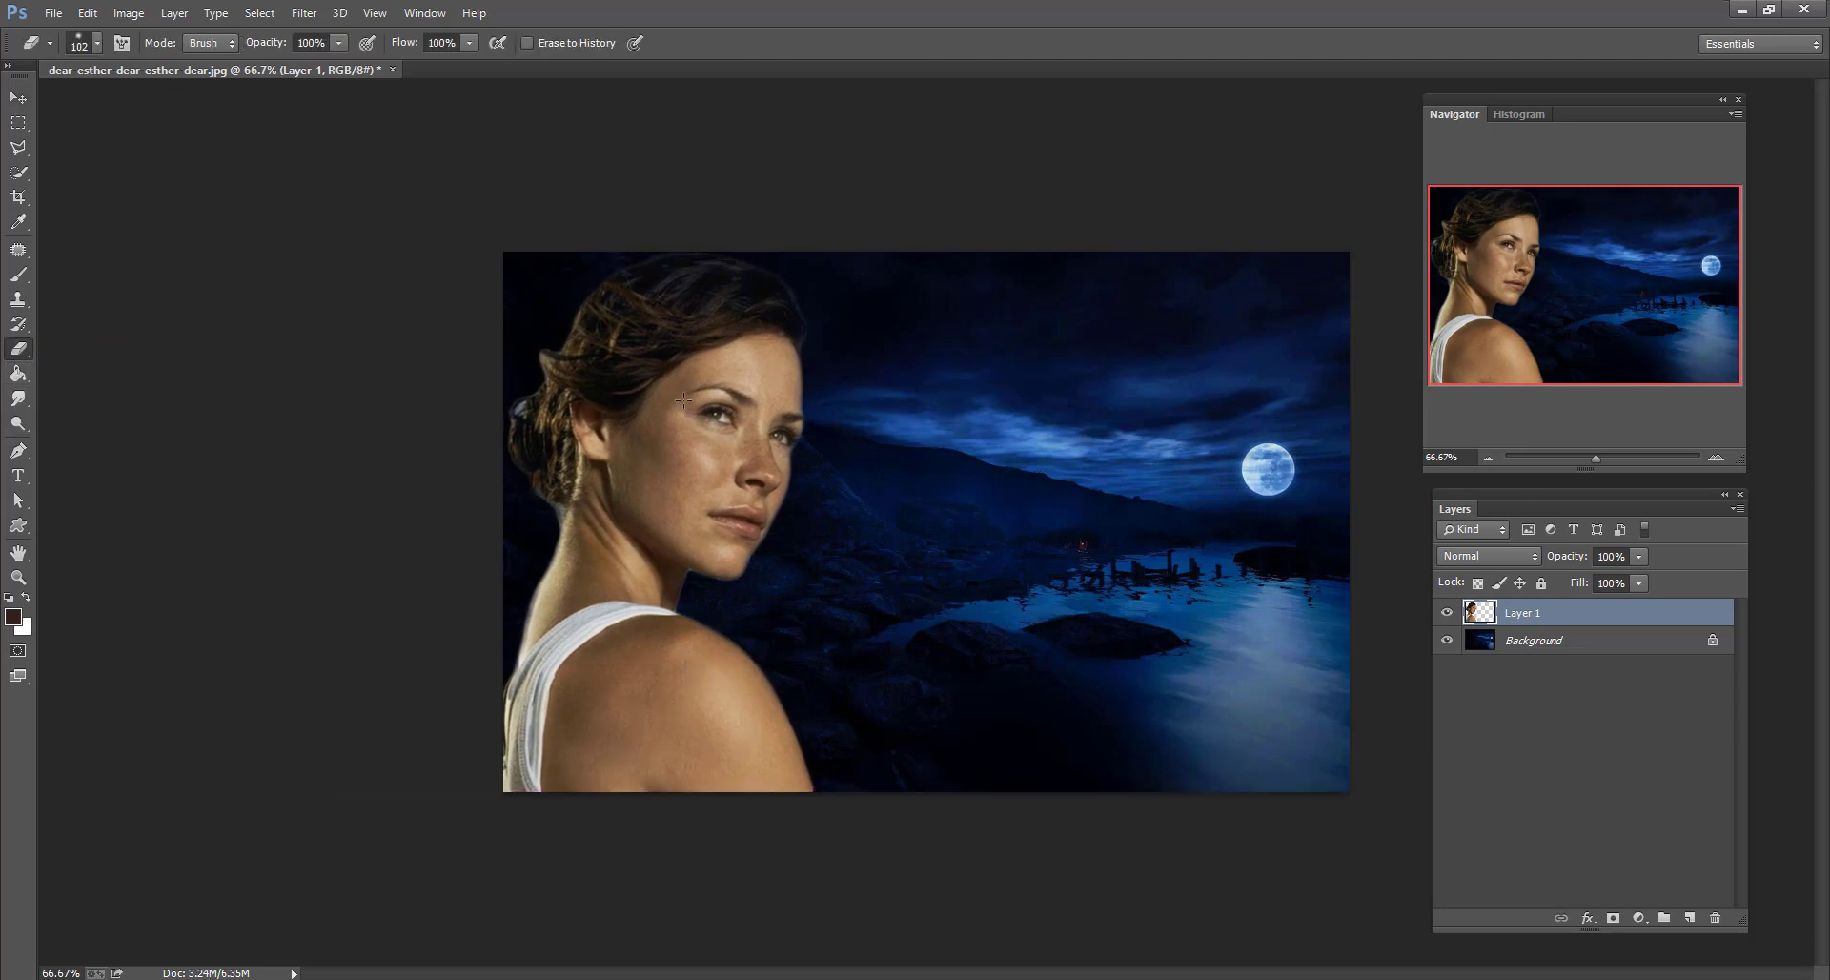
pyautogui.click(1716, 455)
pyautogui.click(1717, 456)
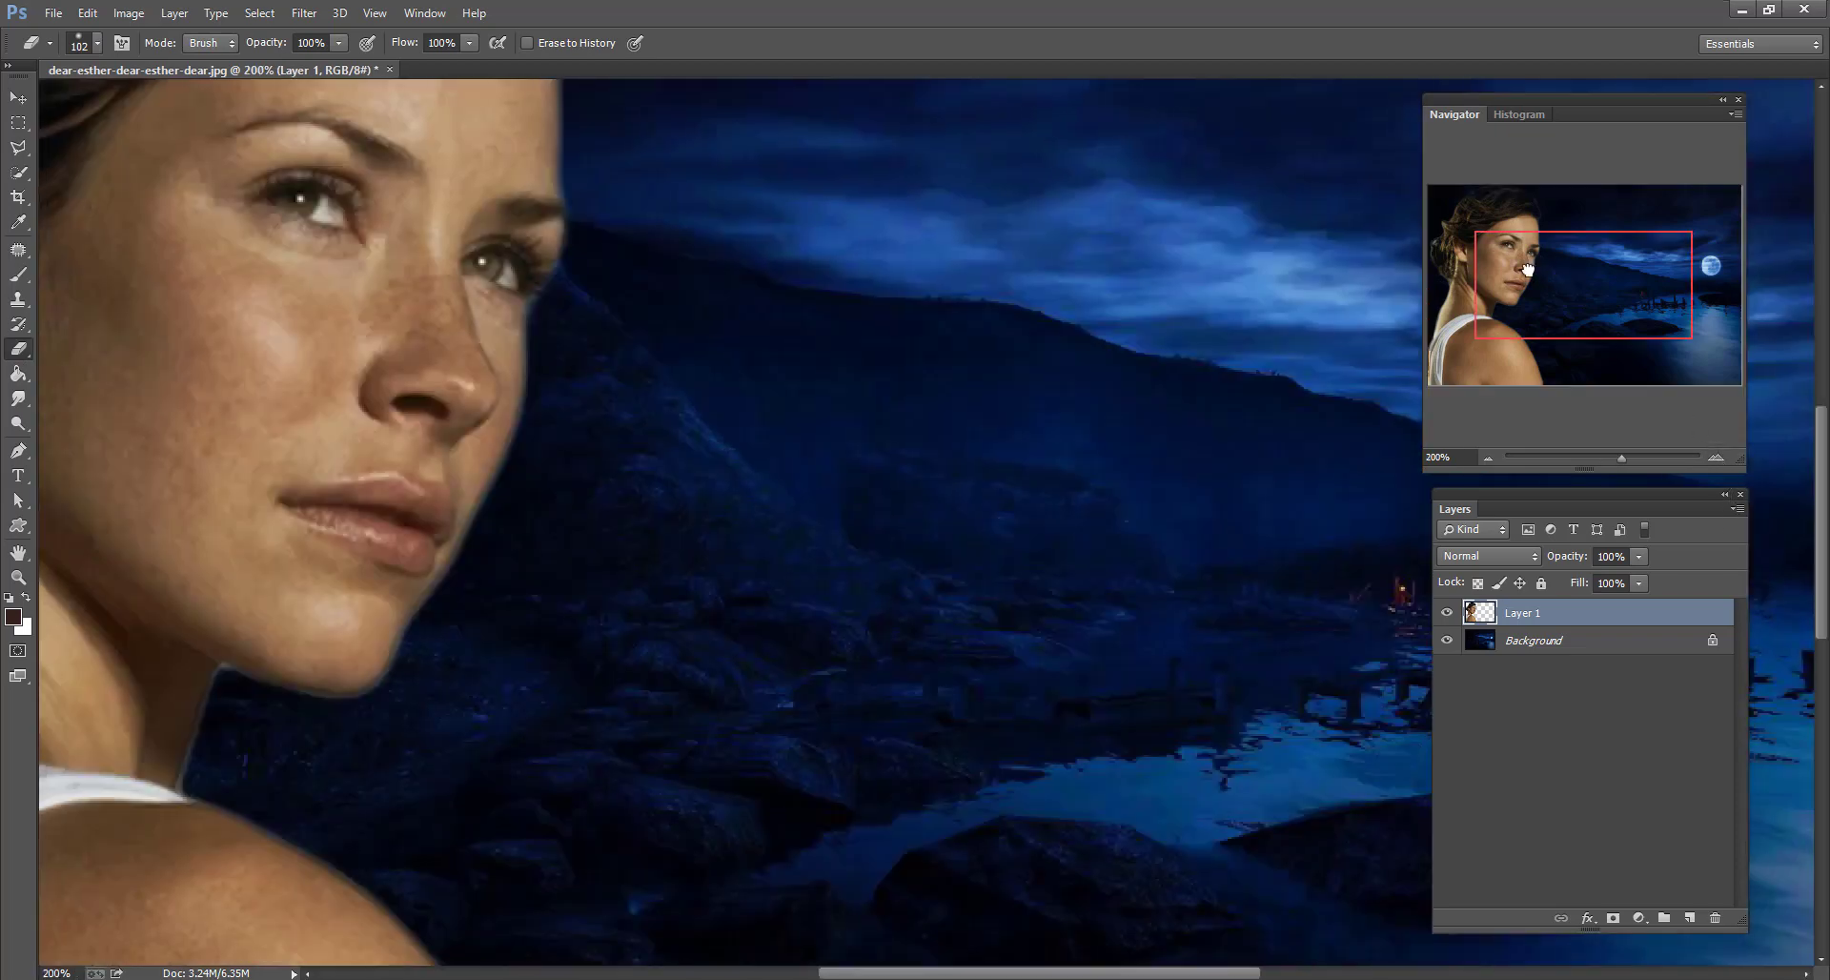
pyautogui.moveTo(1497, 271); pyautogui.dragTo(1450, 244)
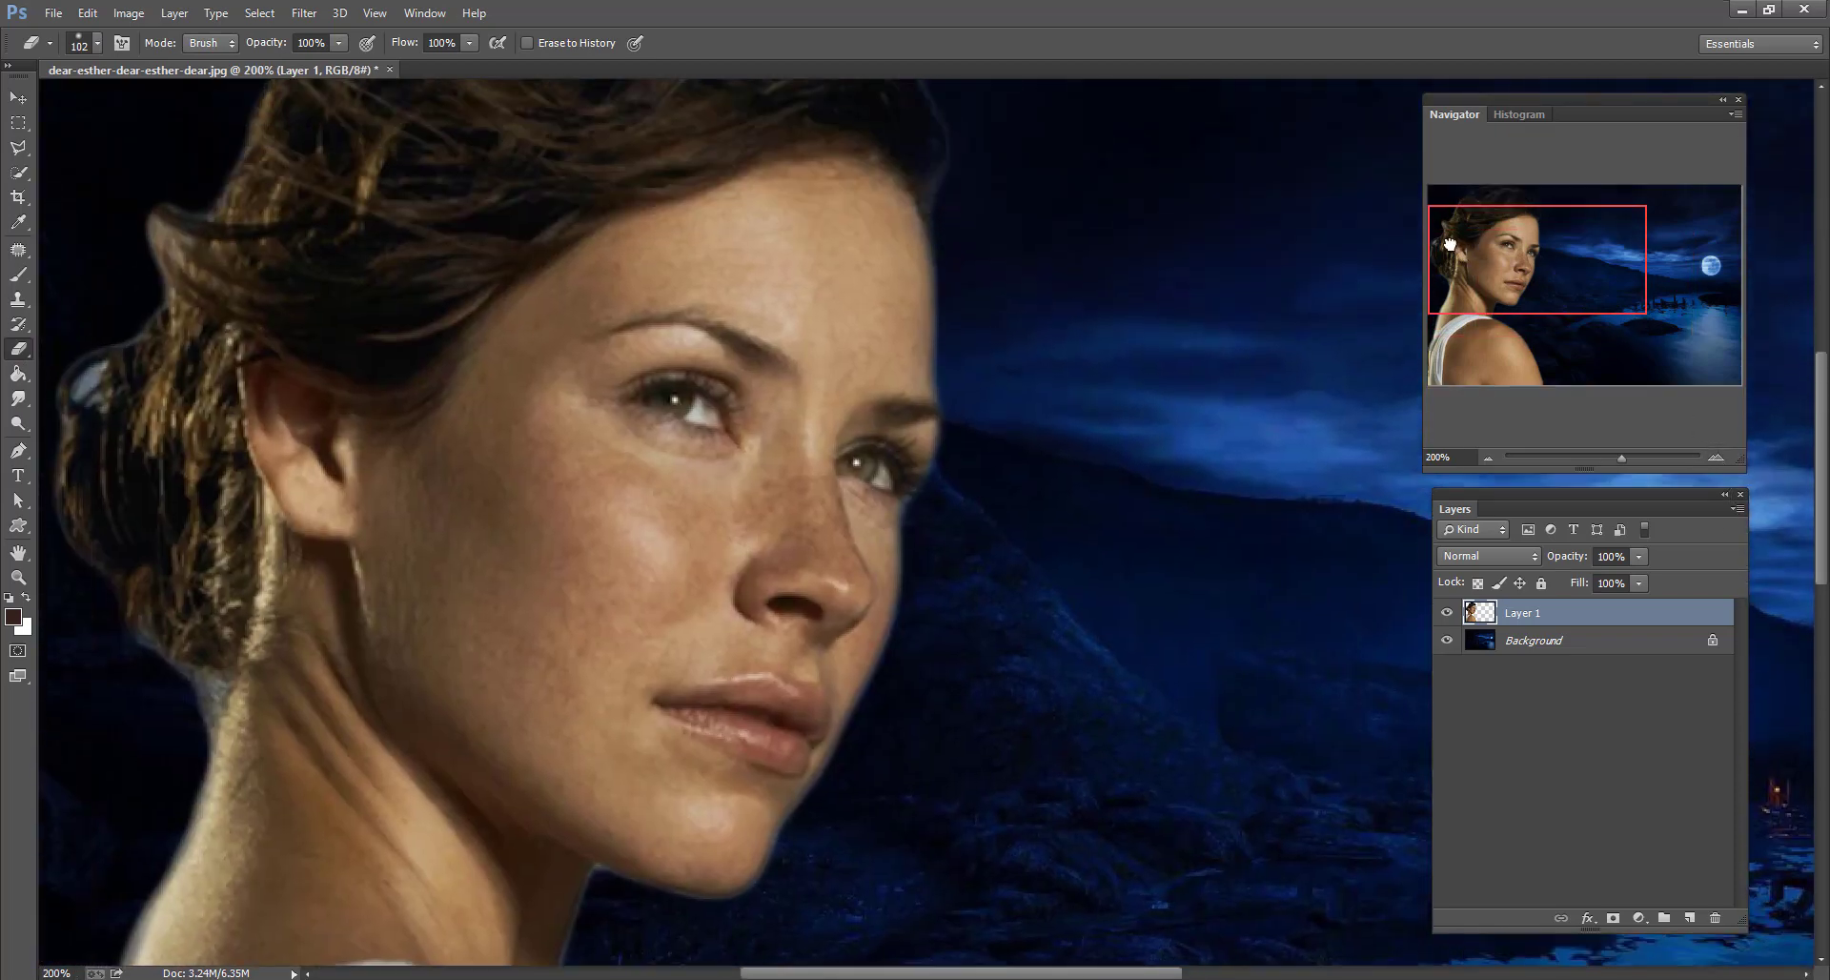
pyautogui.click(177, 732)
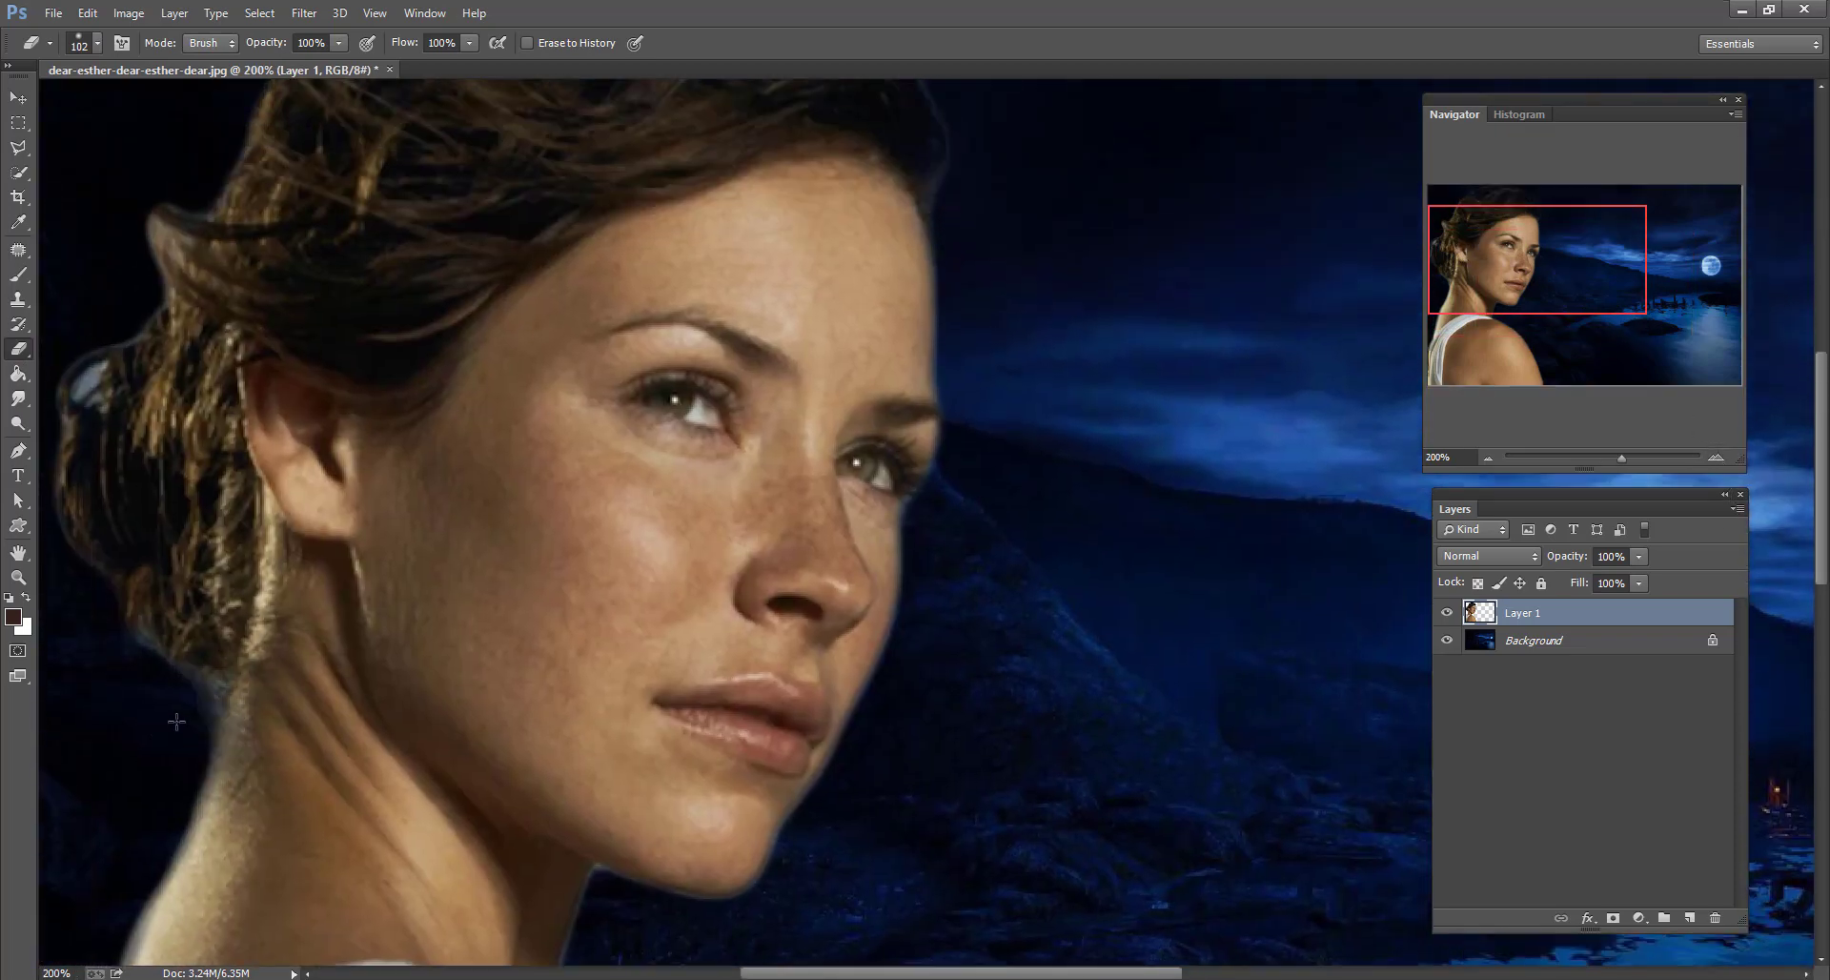
pyautogui.click(96, 44)
pyautogui.moveTo(162, 103); pyautogui.dragTo(148, 103)
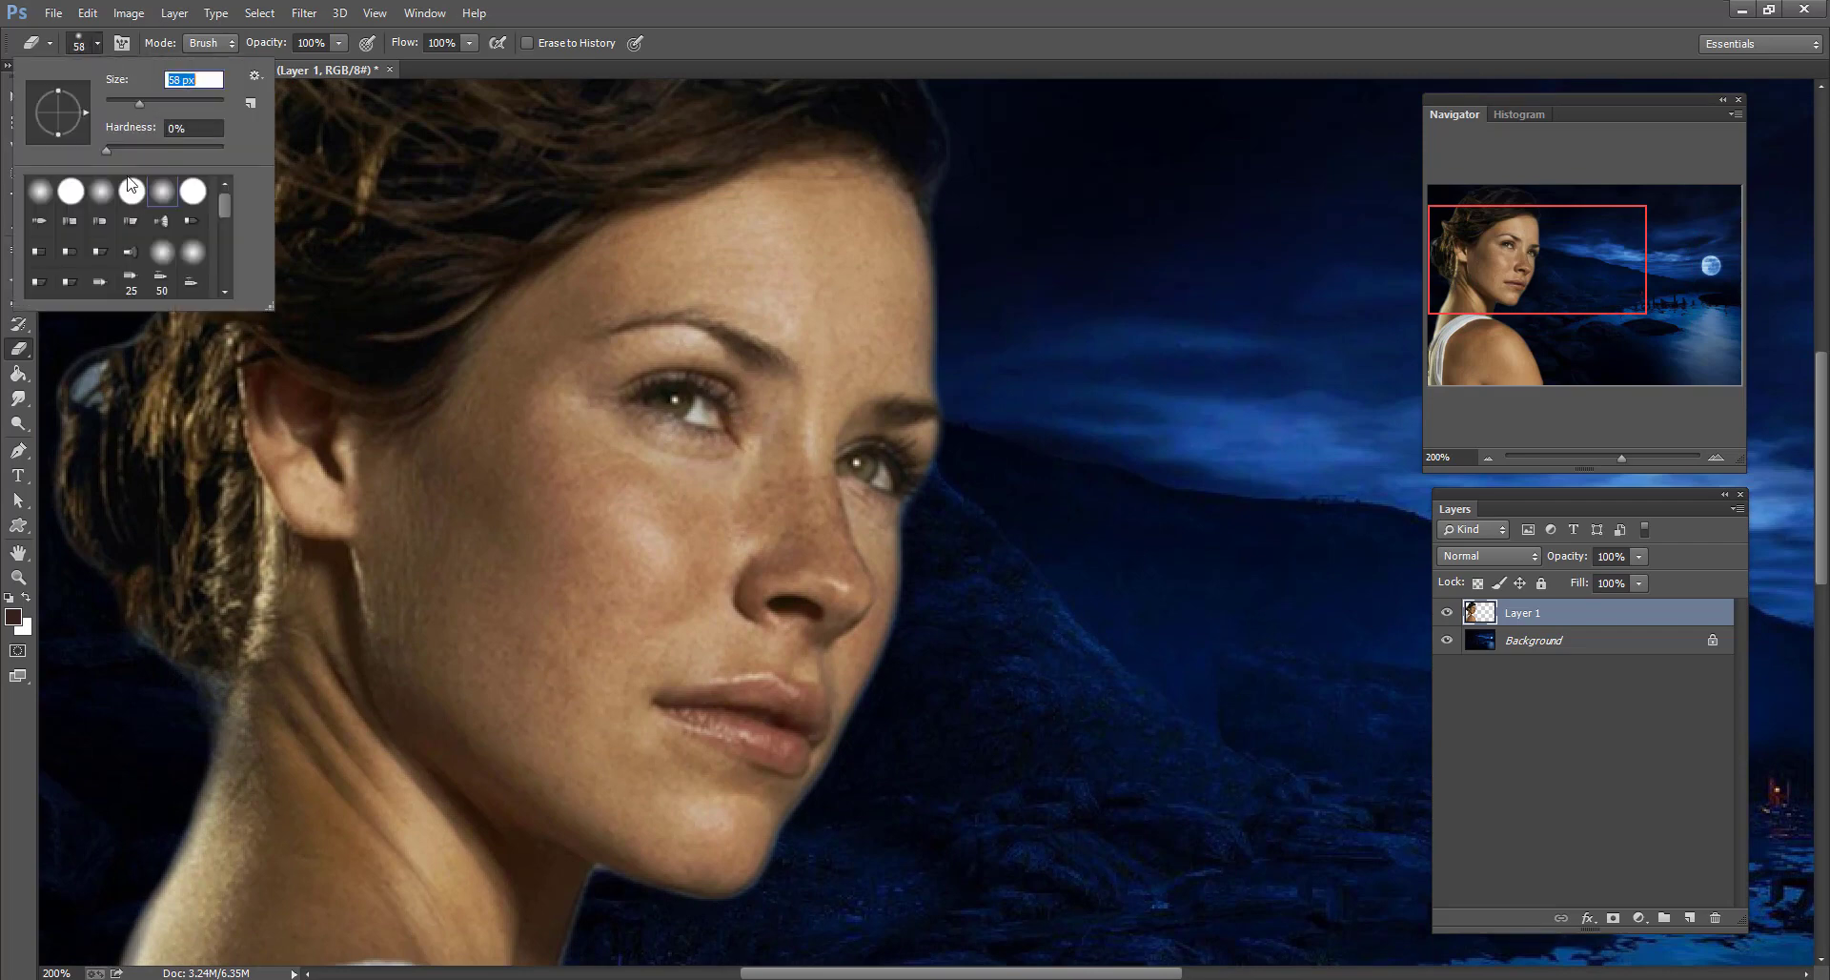
pyautogui.click(121, 688)
pyautogui.moveTo(157, 703)
pyautogui.mouseDown()
pyautogui.moveTo(177, 713)
pyautogui.moveTo(91, 563)
pyautogui.moveTo(34, 332)
pyautogui.moveTo(102, 386)
pyautogui.moveTo(64, 424)
pyautogui.mouseUp()
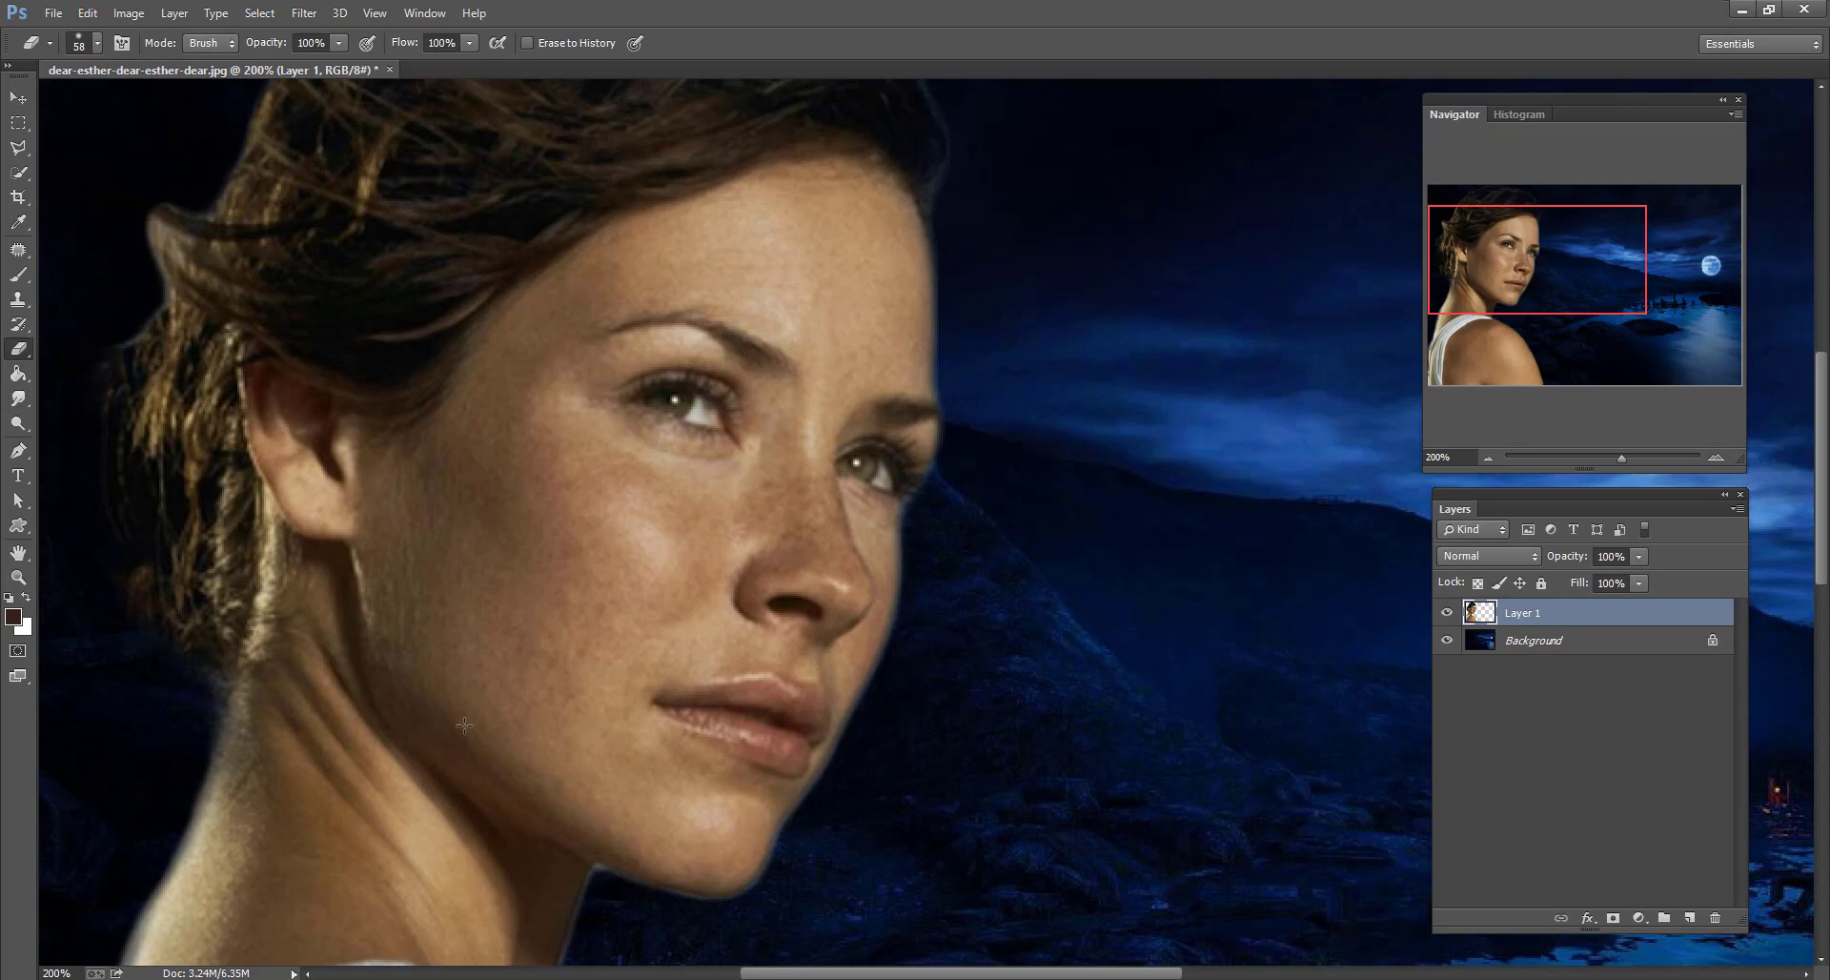
# Erase the remaining light fringe along the woman's nape and the stray tuft at the back of her hair.
pyautogui.moveTo(464, 726); pyautogui.dragTo(856, 296)
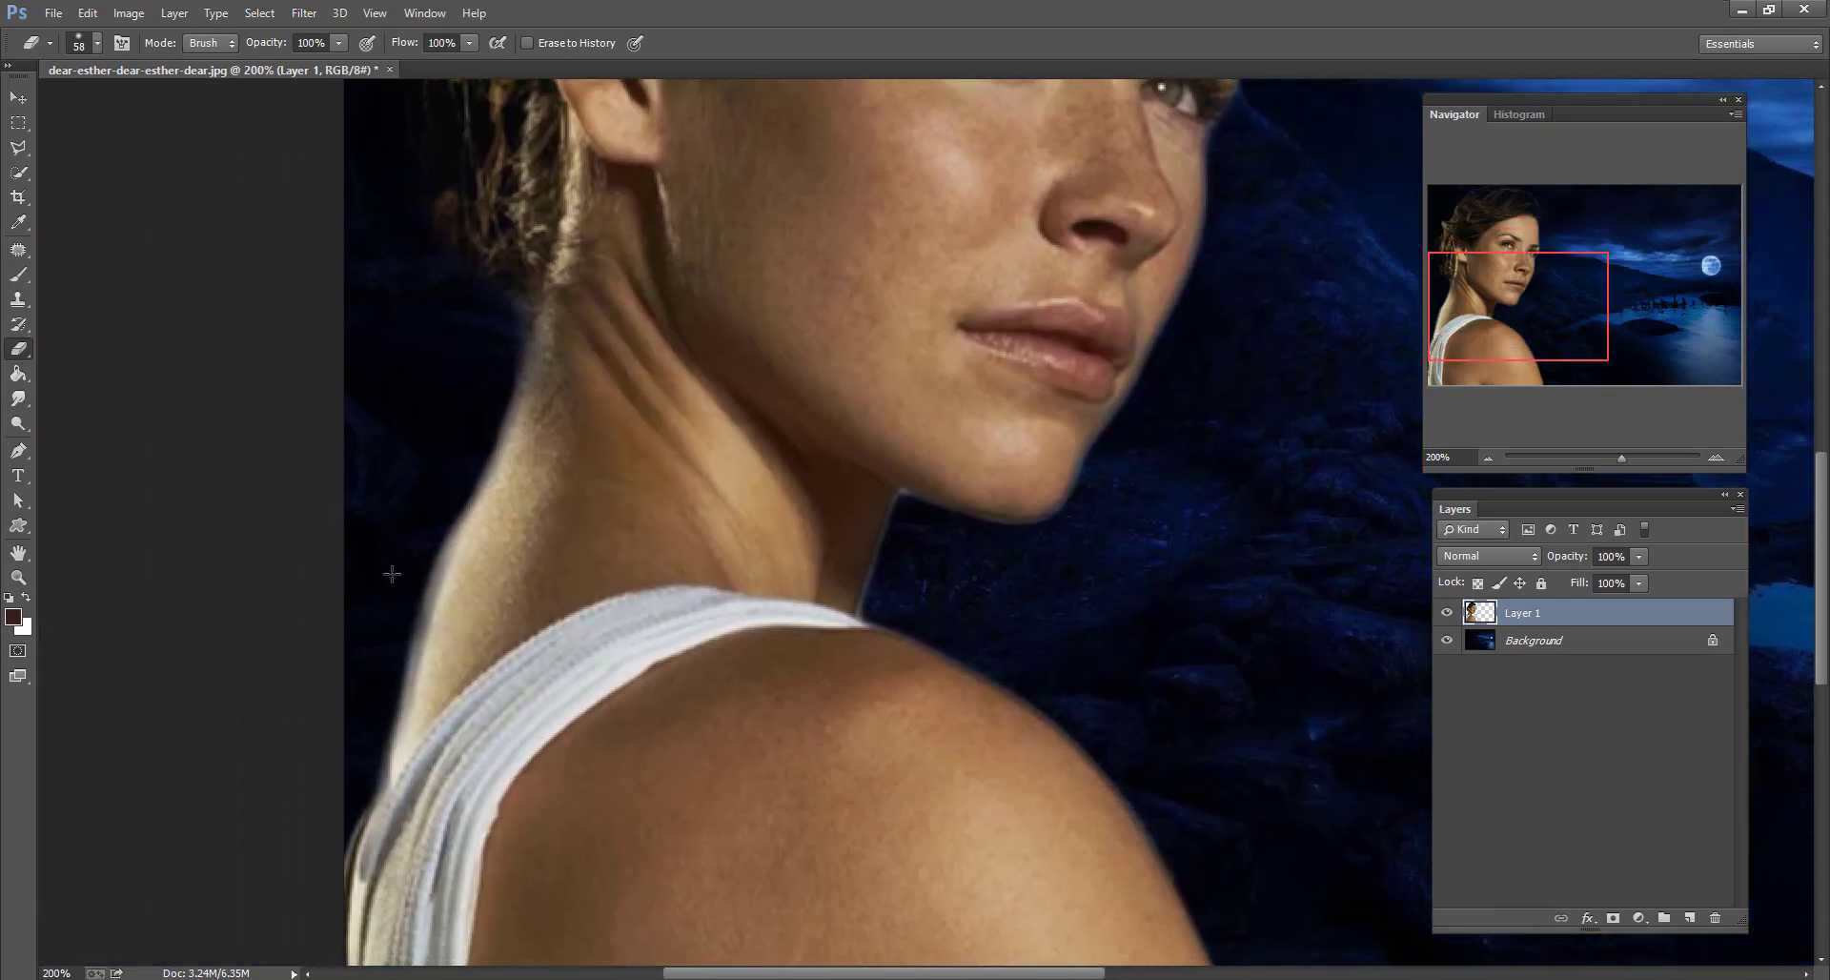
pyautogui.moveTo(391, 573)
pyautogui.mouseDown()
pyautogui.moveTo(412, 519)
pyautogui.moveTo(367, 681)
pyautogui.moveTo(319, 765)
pyautogui.moveTo(429, 601)
pyautogui.moveTo(438, 436)
pyautogui.mouseUp()
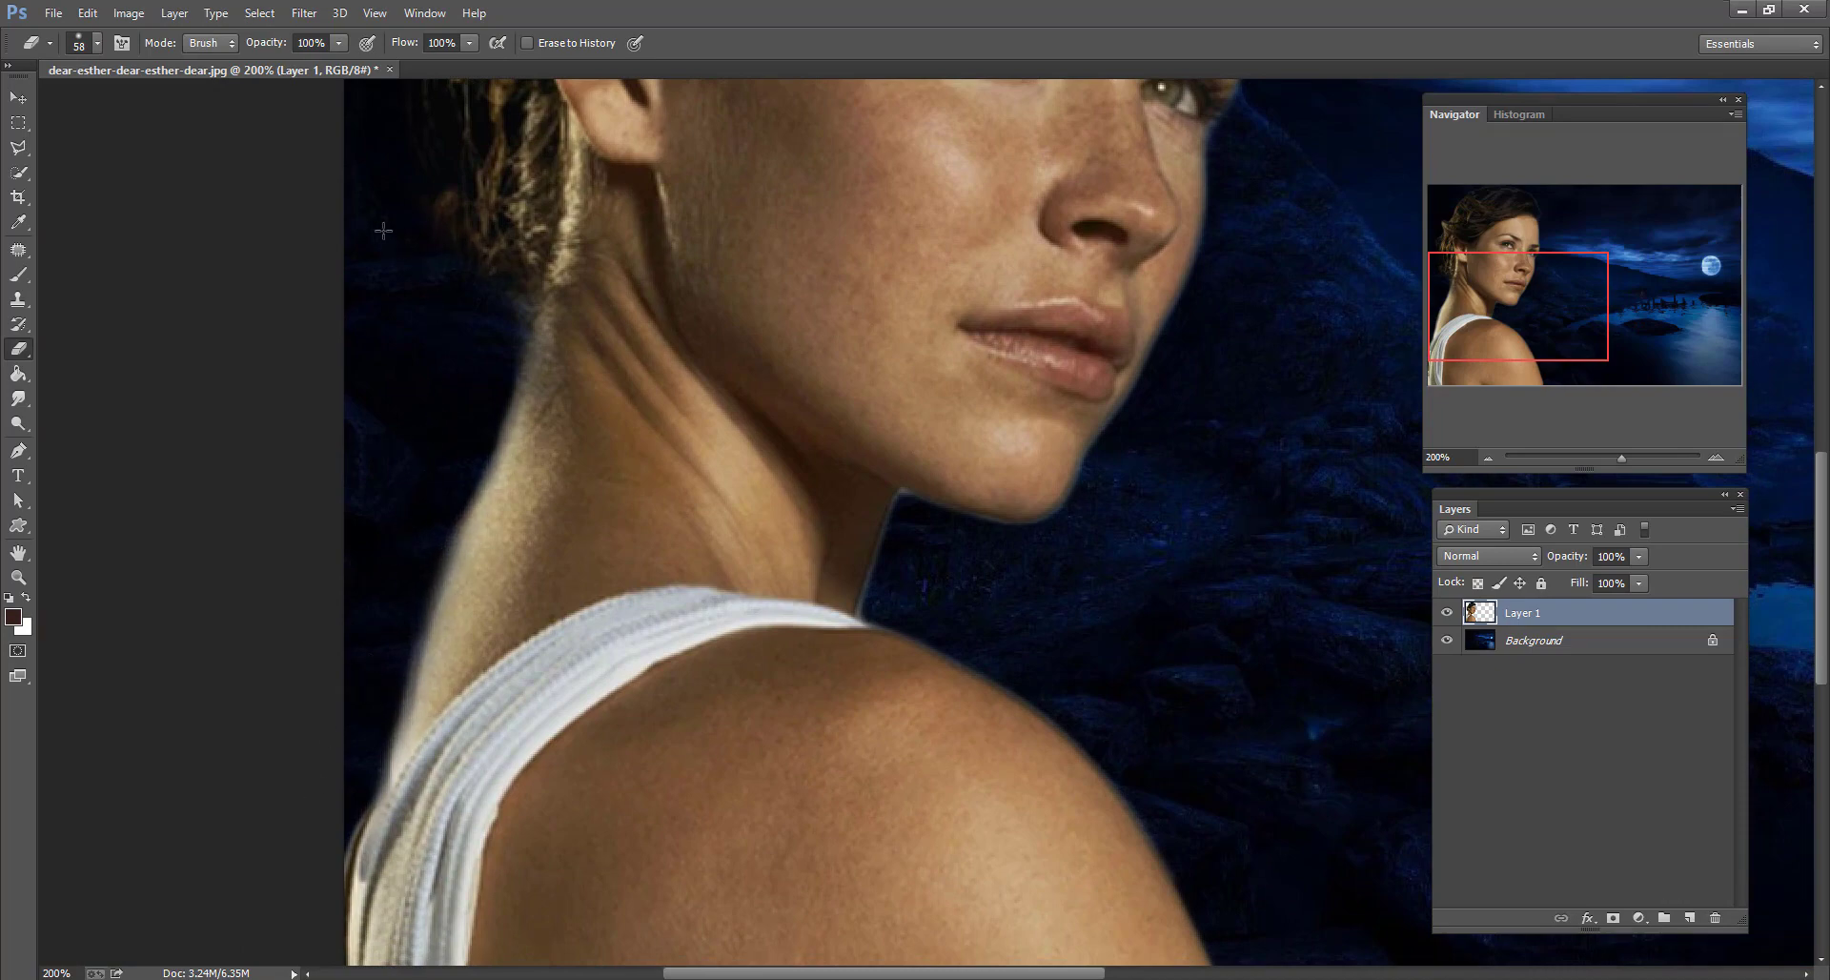
pyautogui.moveTo(1463, 249); pyautogui.dragTo(1499, 190)
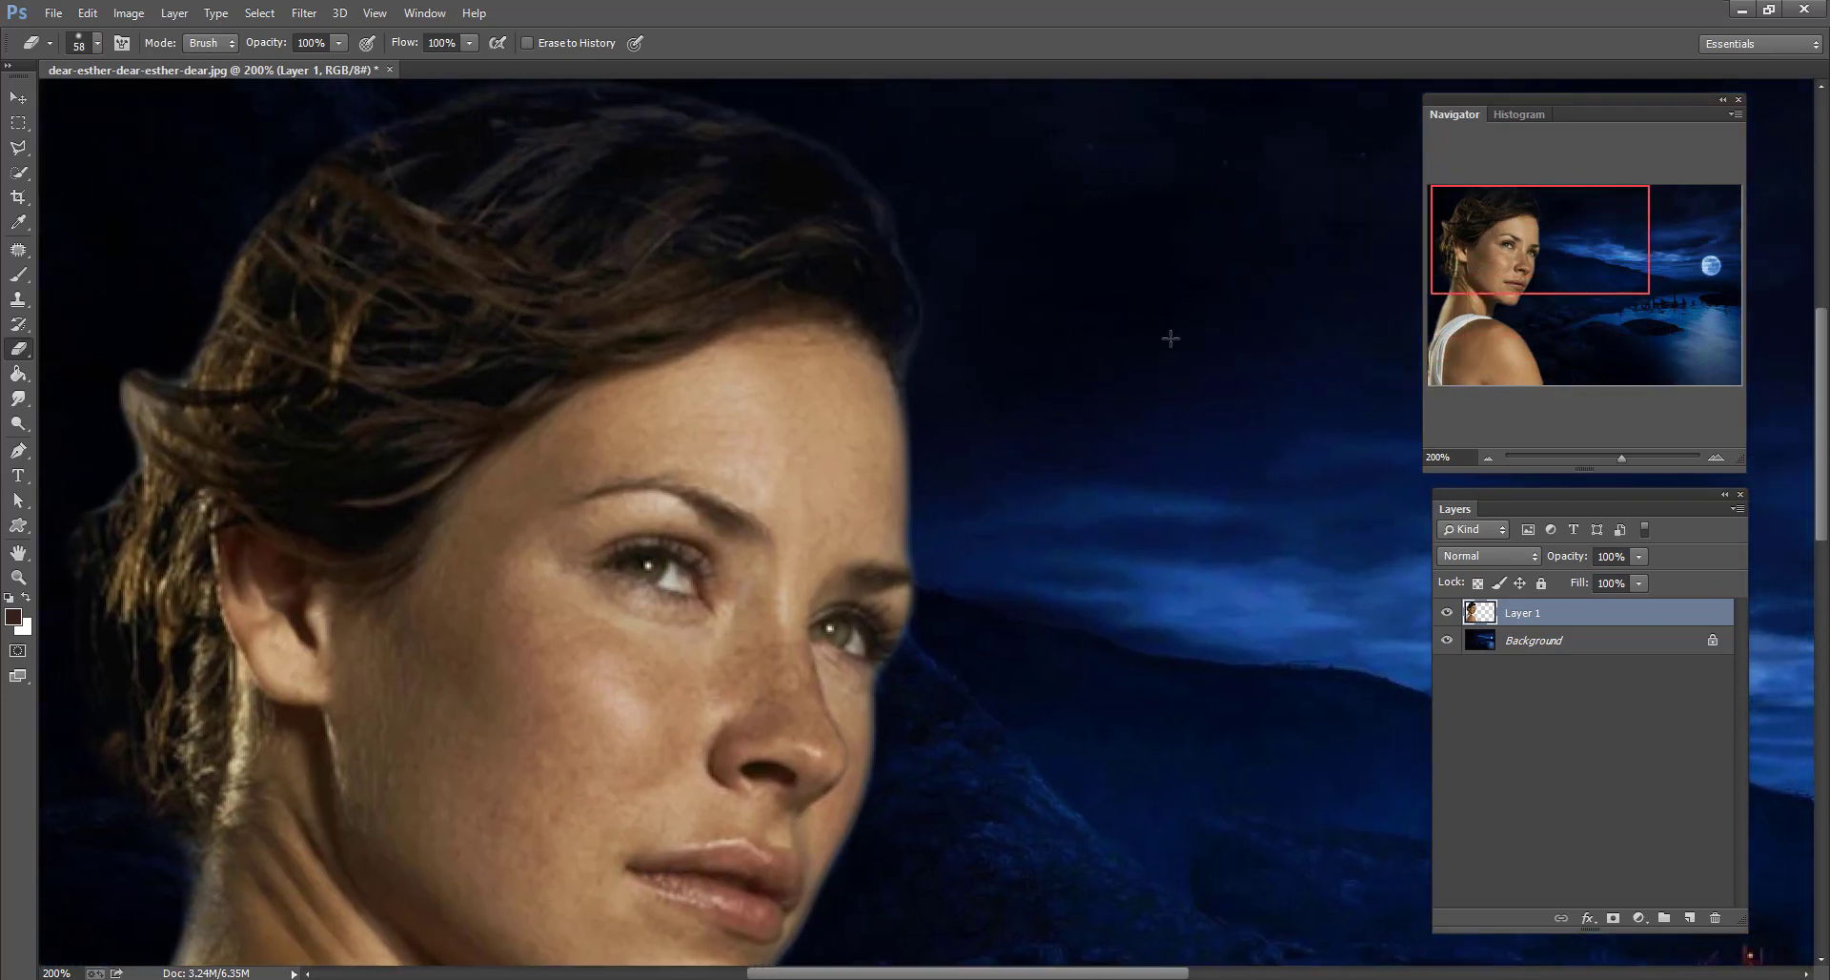
pyautogui.moveTo(112, 367); pyautogui.dragTo(143, 448)
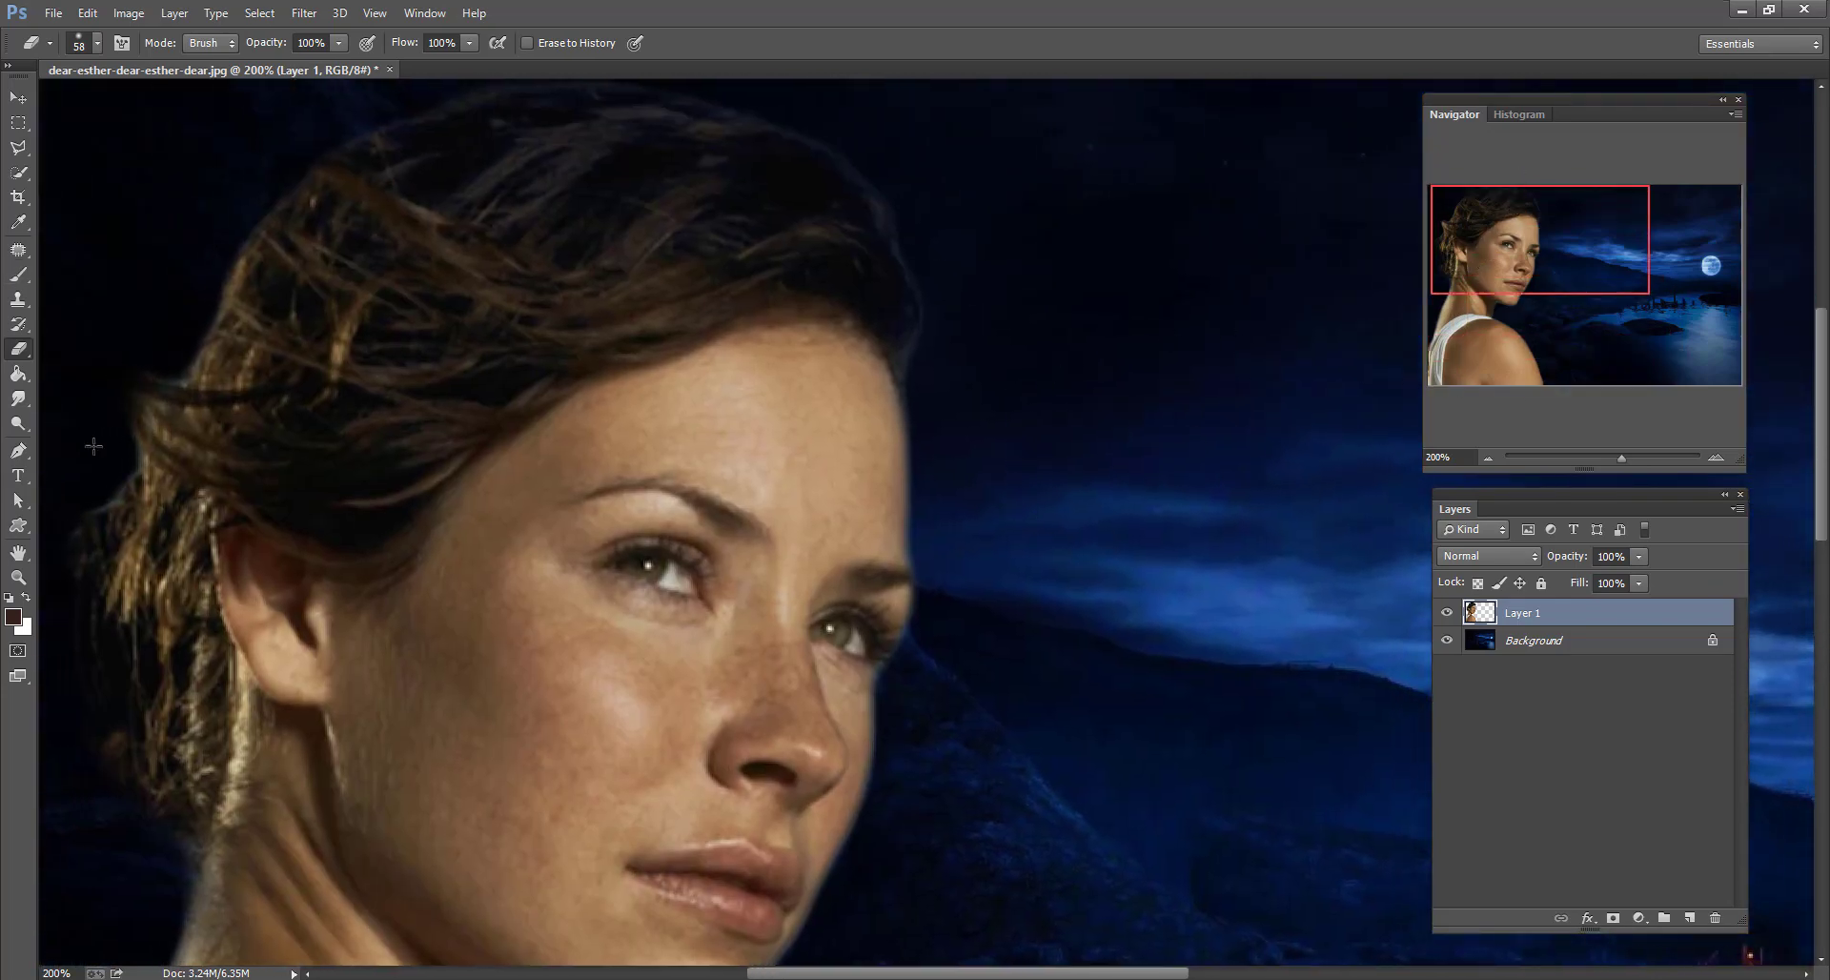
pyautogui.click(1488, 457)
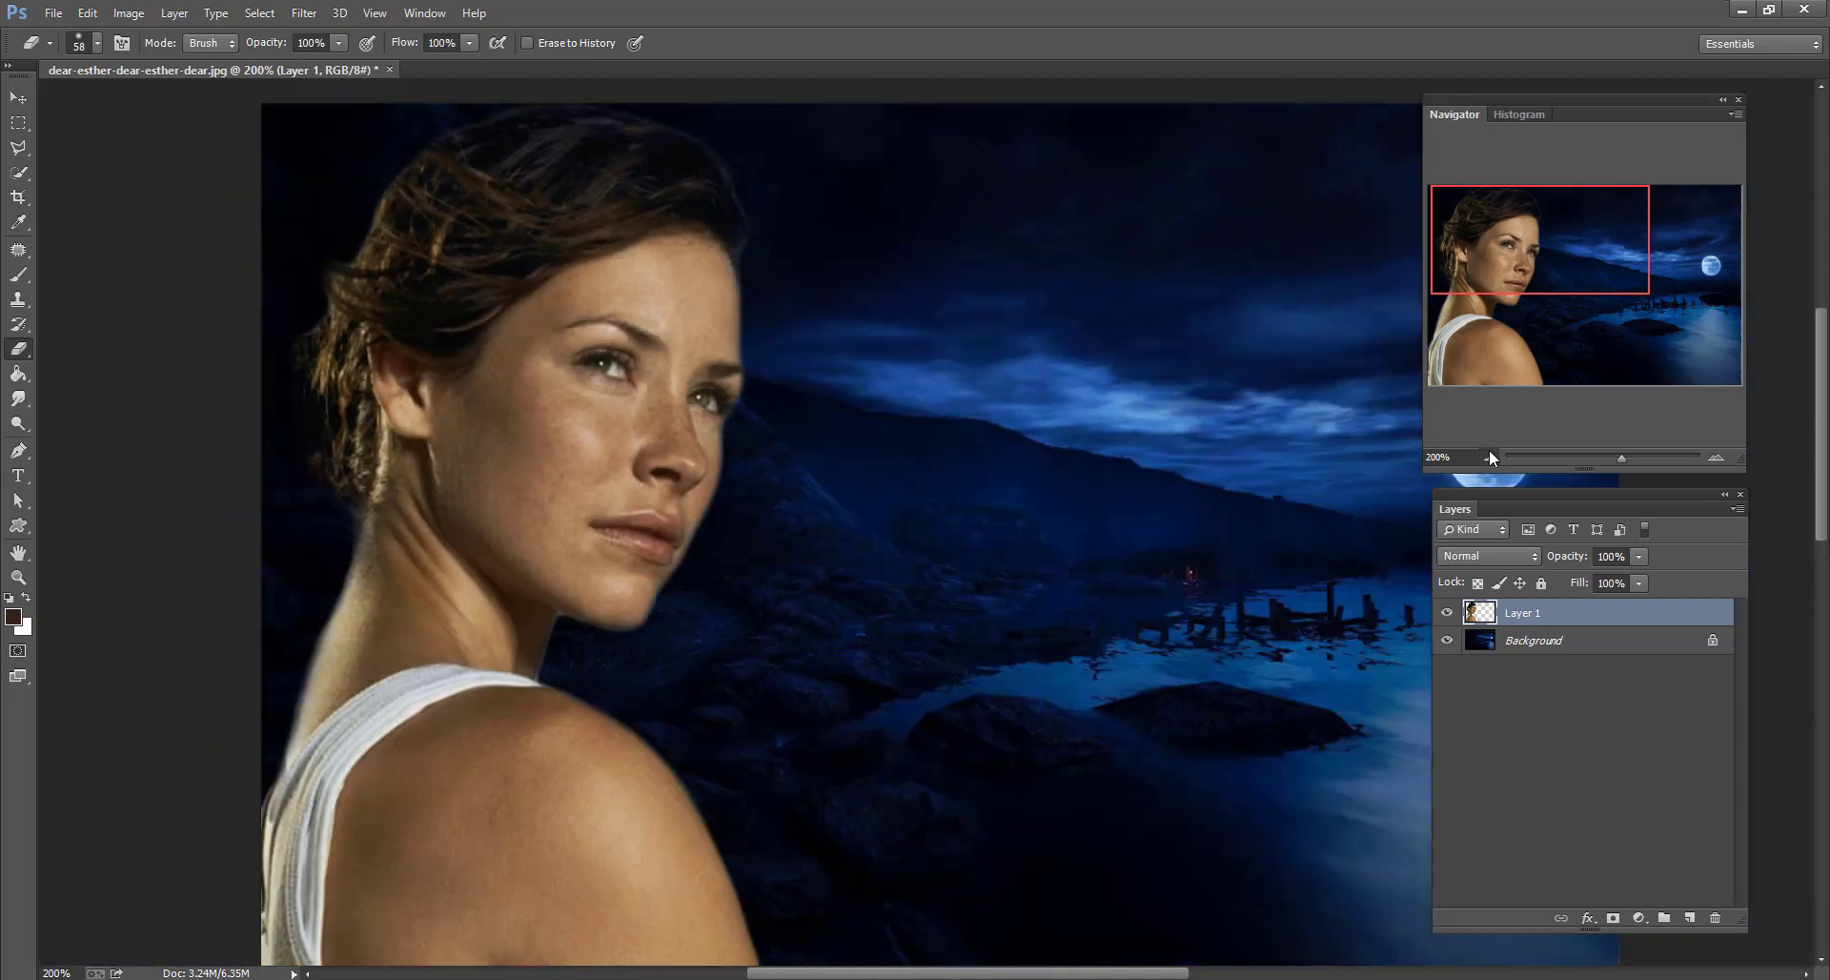
pyautogui.click(1488, 456)
pyautogui.click(1488, 456)
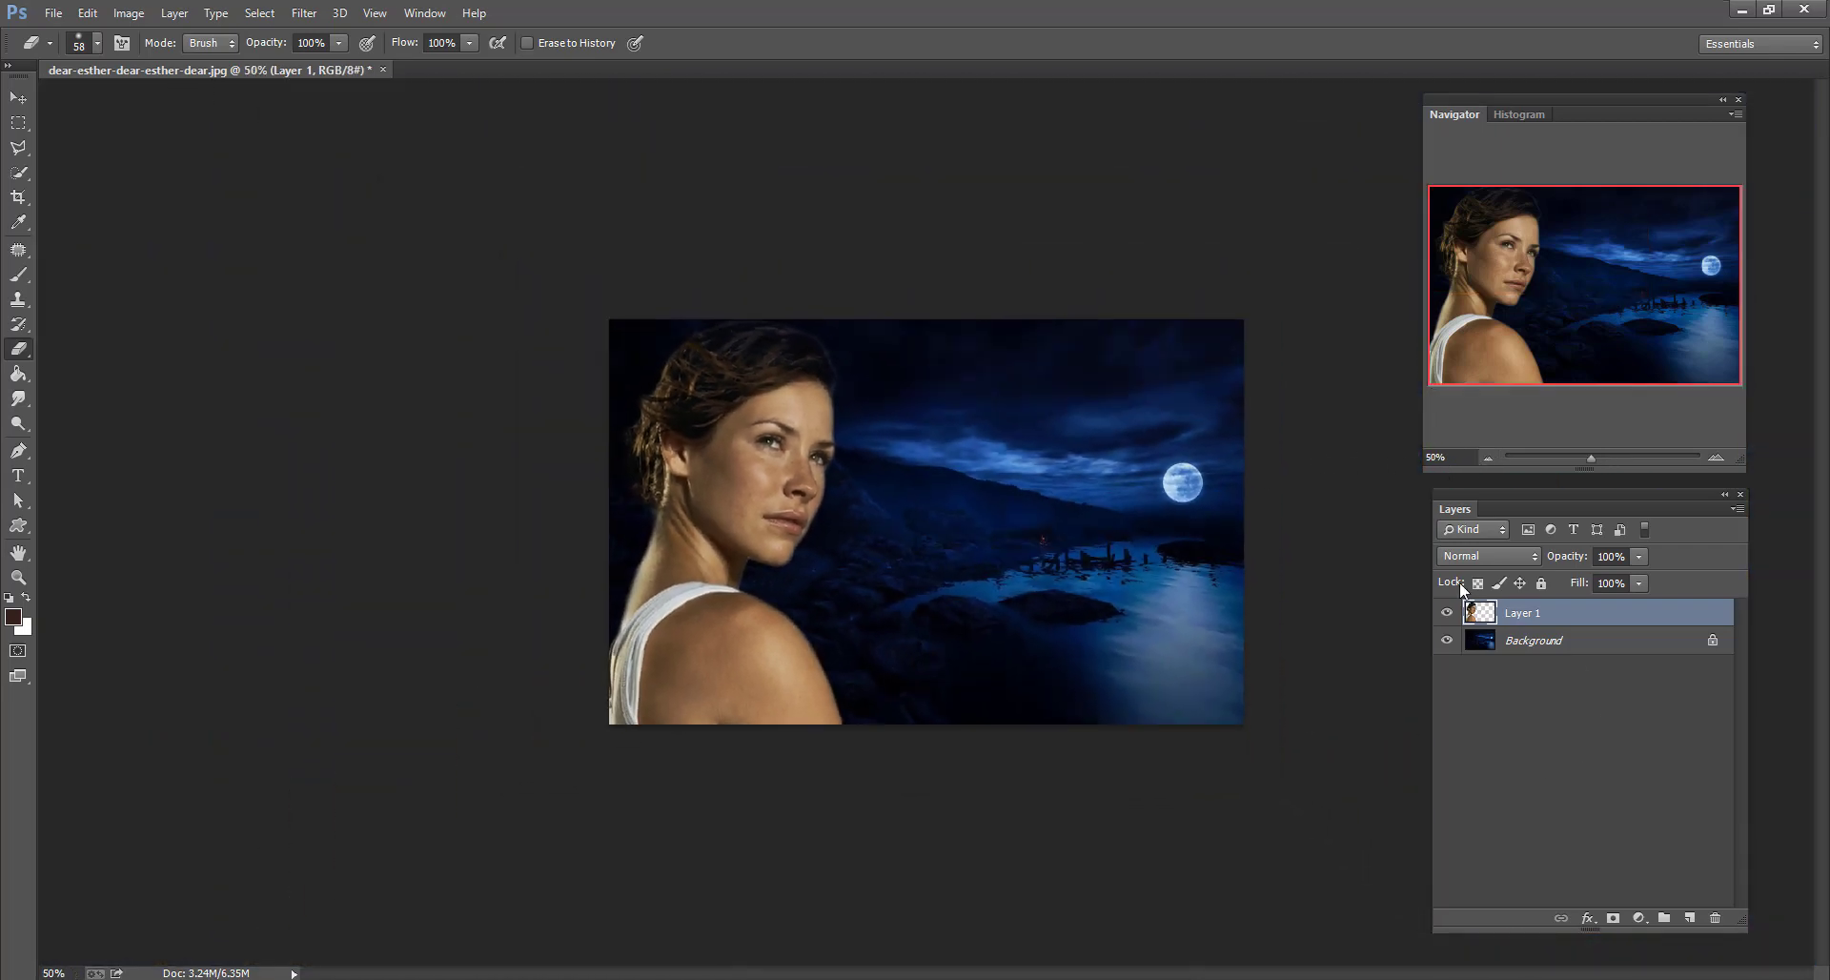
# Add a Color Lookup adjustment layer above the woman's layer and set its 3DLUT file to HorrorBlue.3DL.
pyautogui.click(1637, 919)
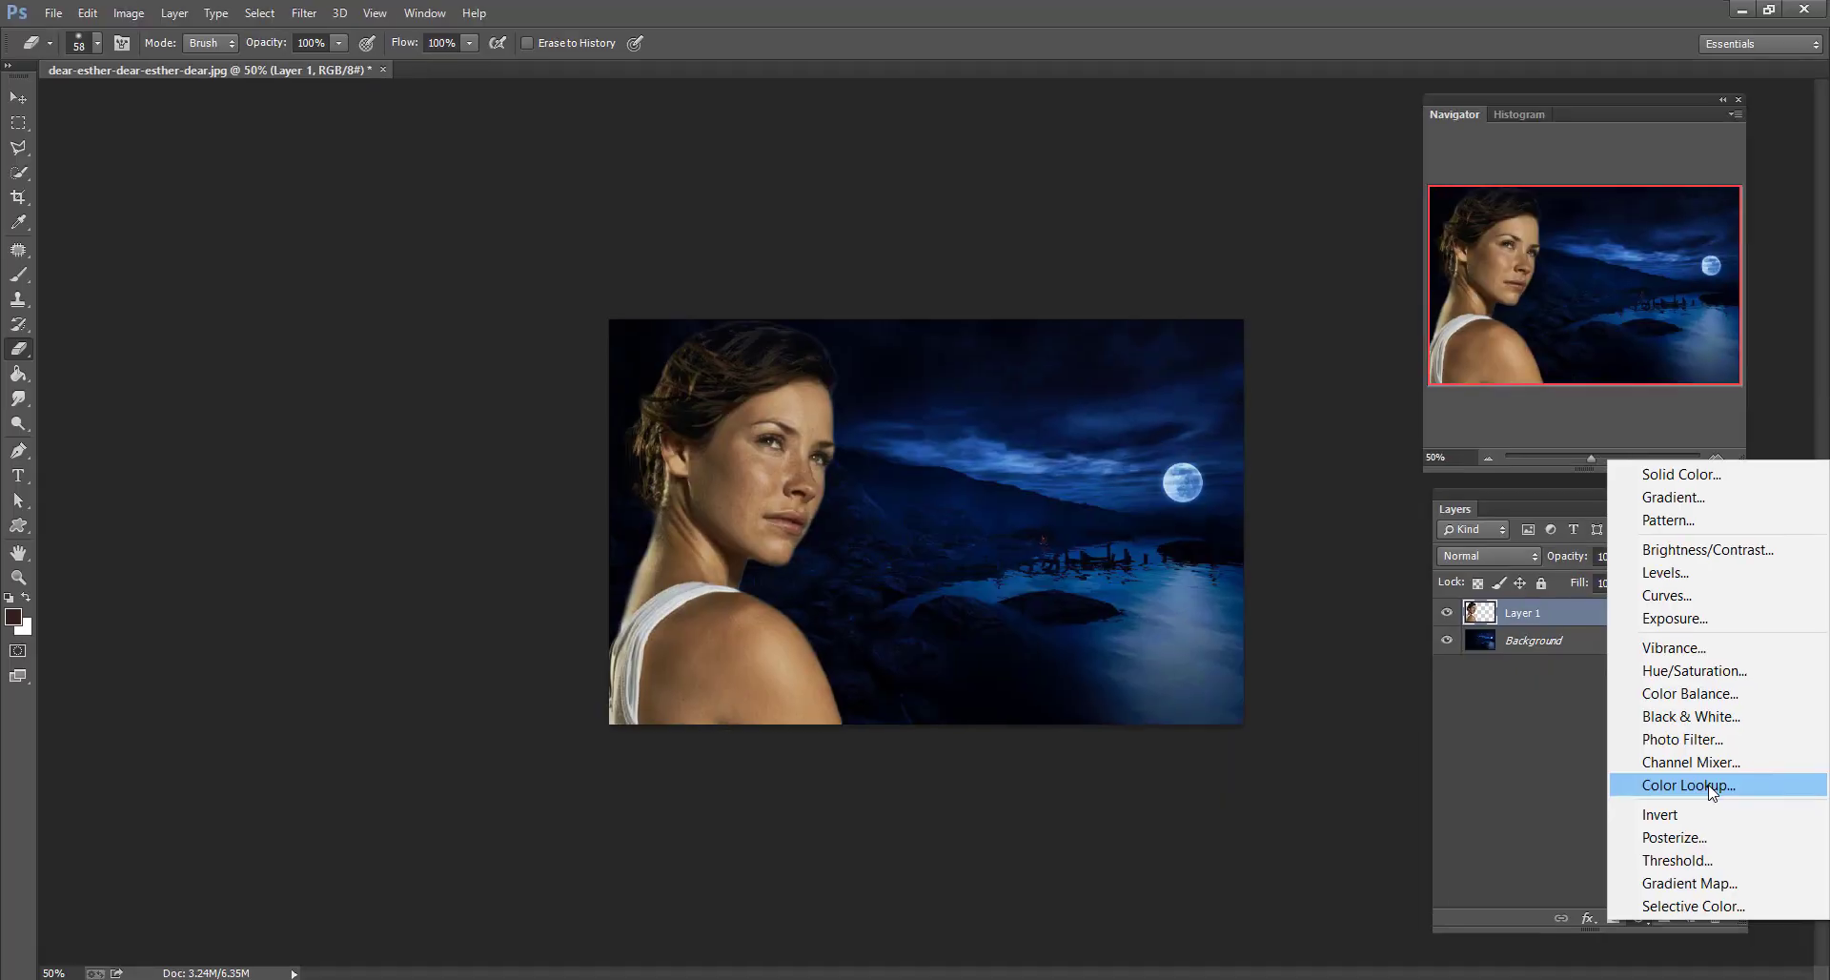
pyautogui.click(1709, 787)
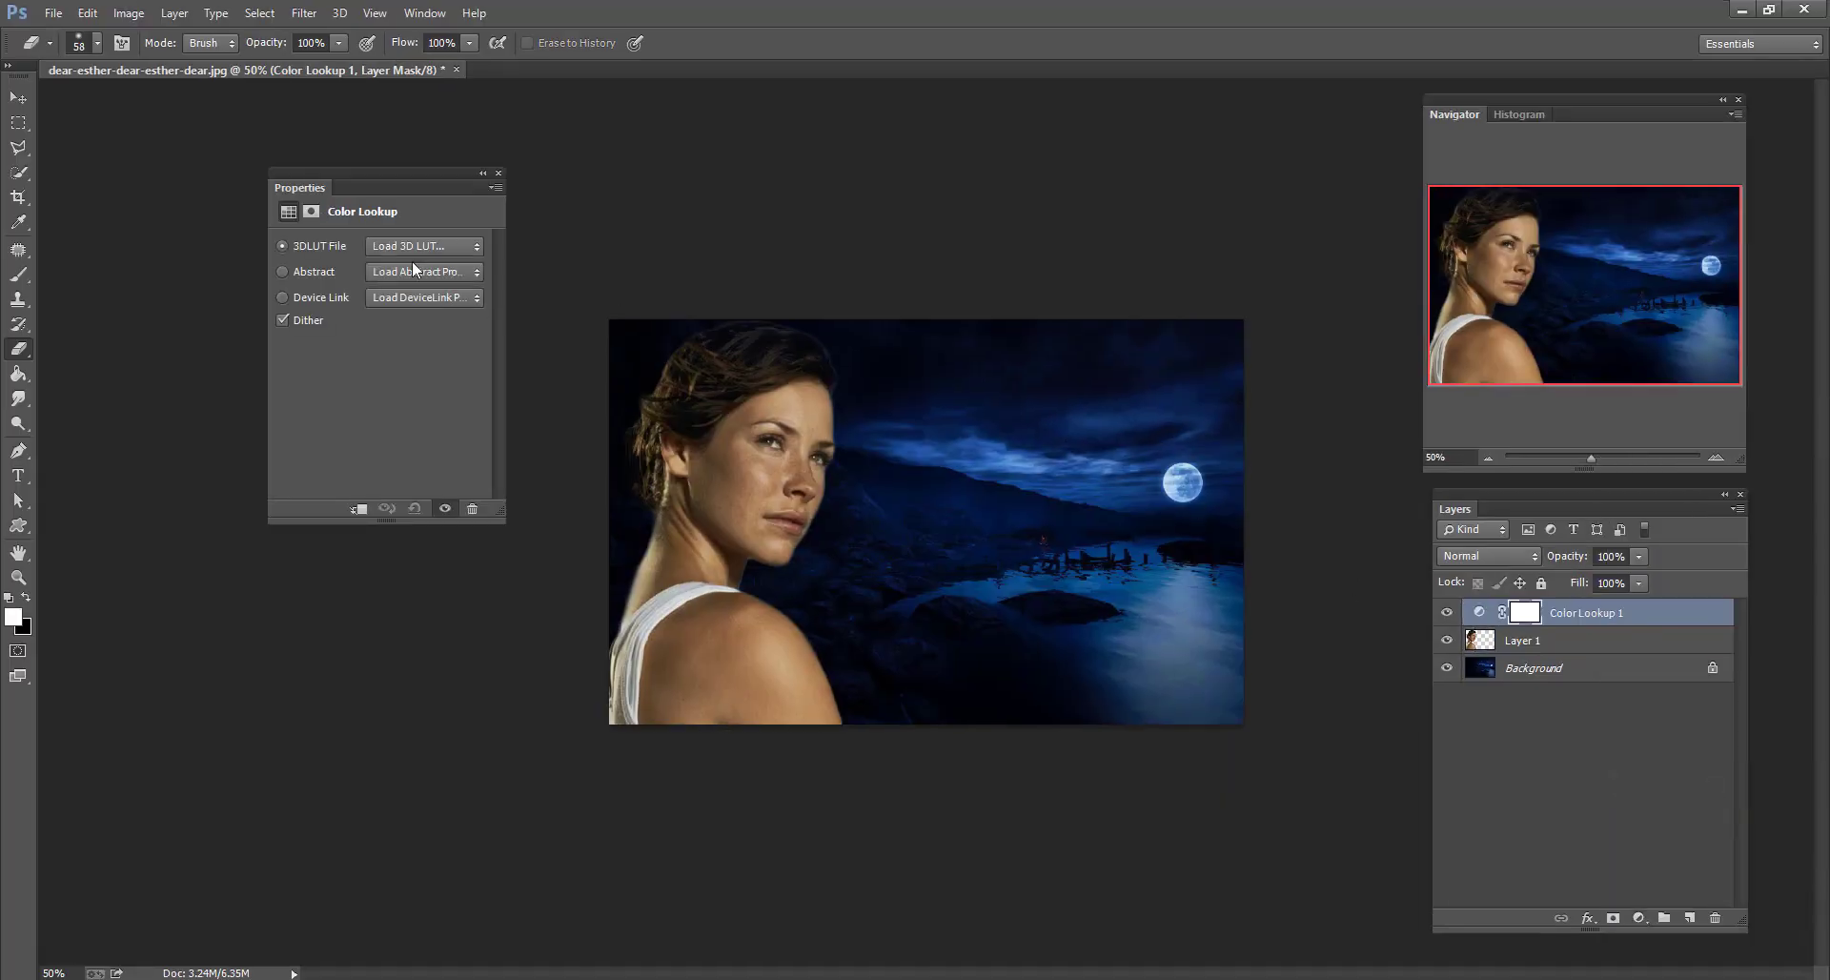
pyautogui.click(410, 246)
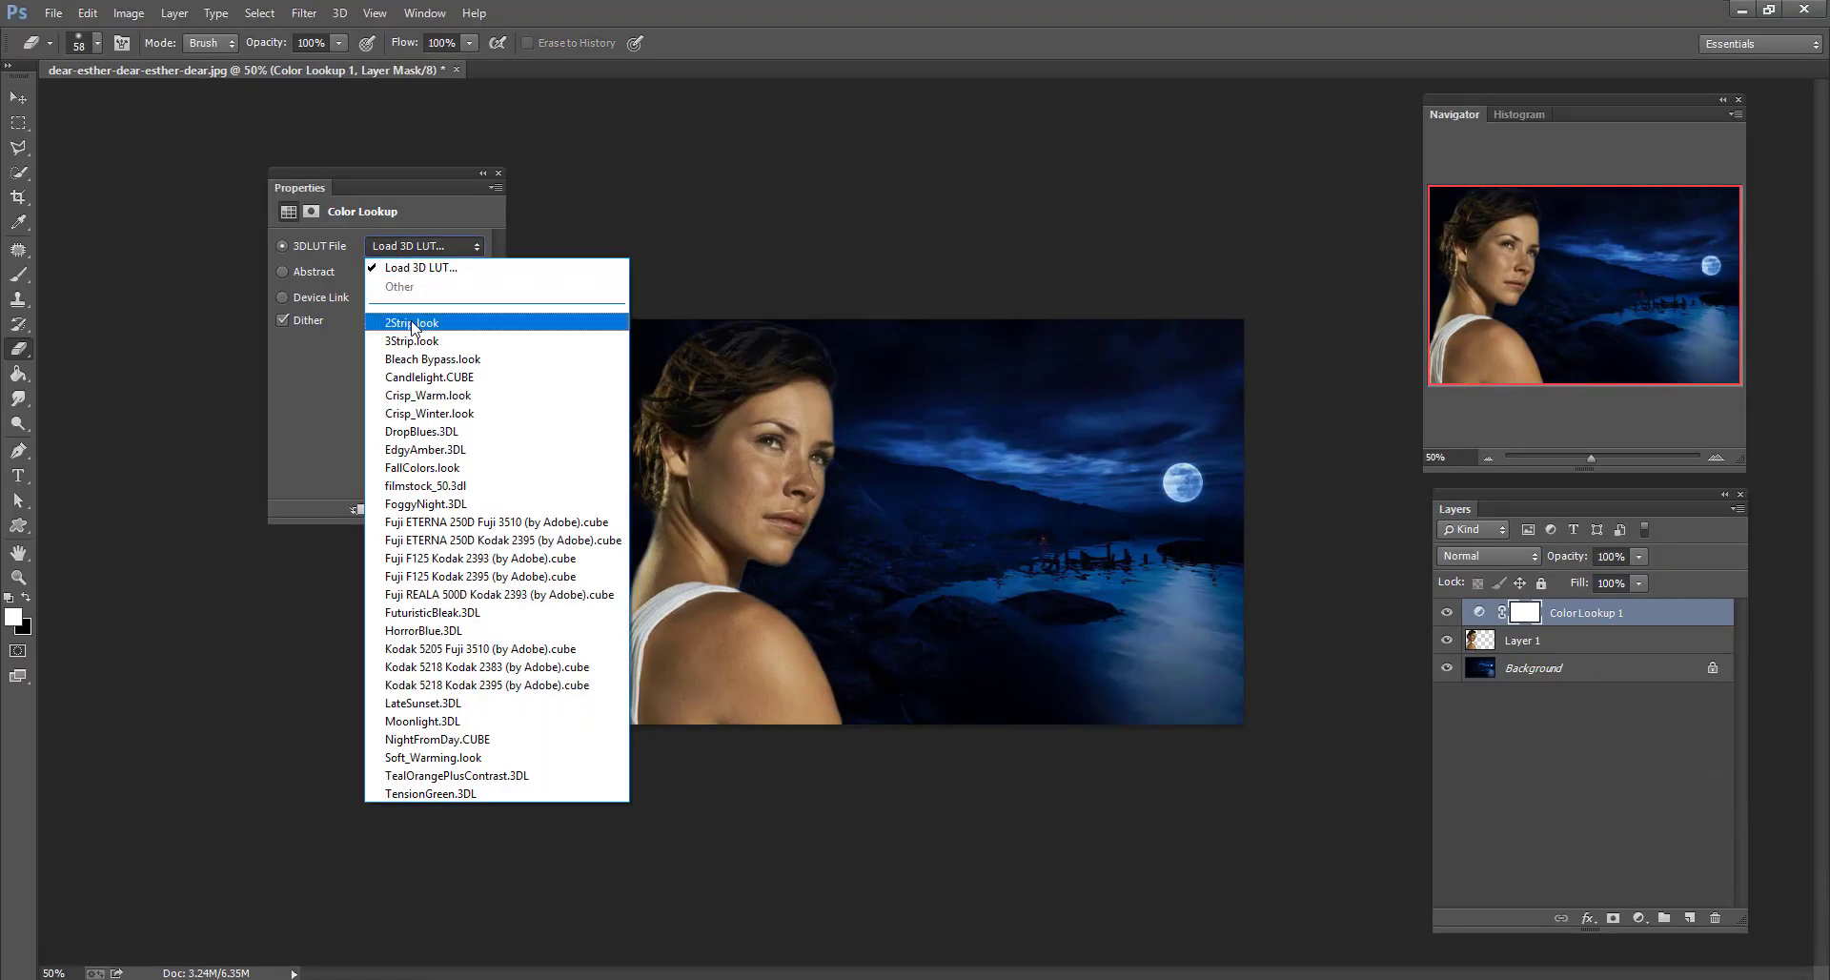
pyautogui.click(413, 324)
pyautogui.press('Down')
pyautogui.press('Down')
pyautogui.press('Down')
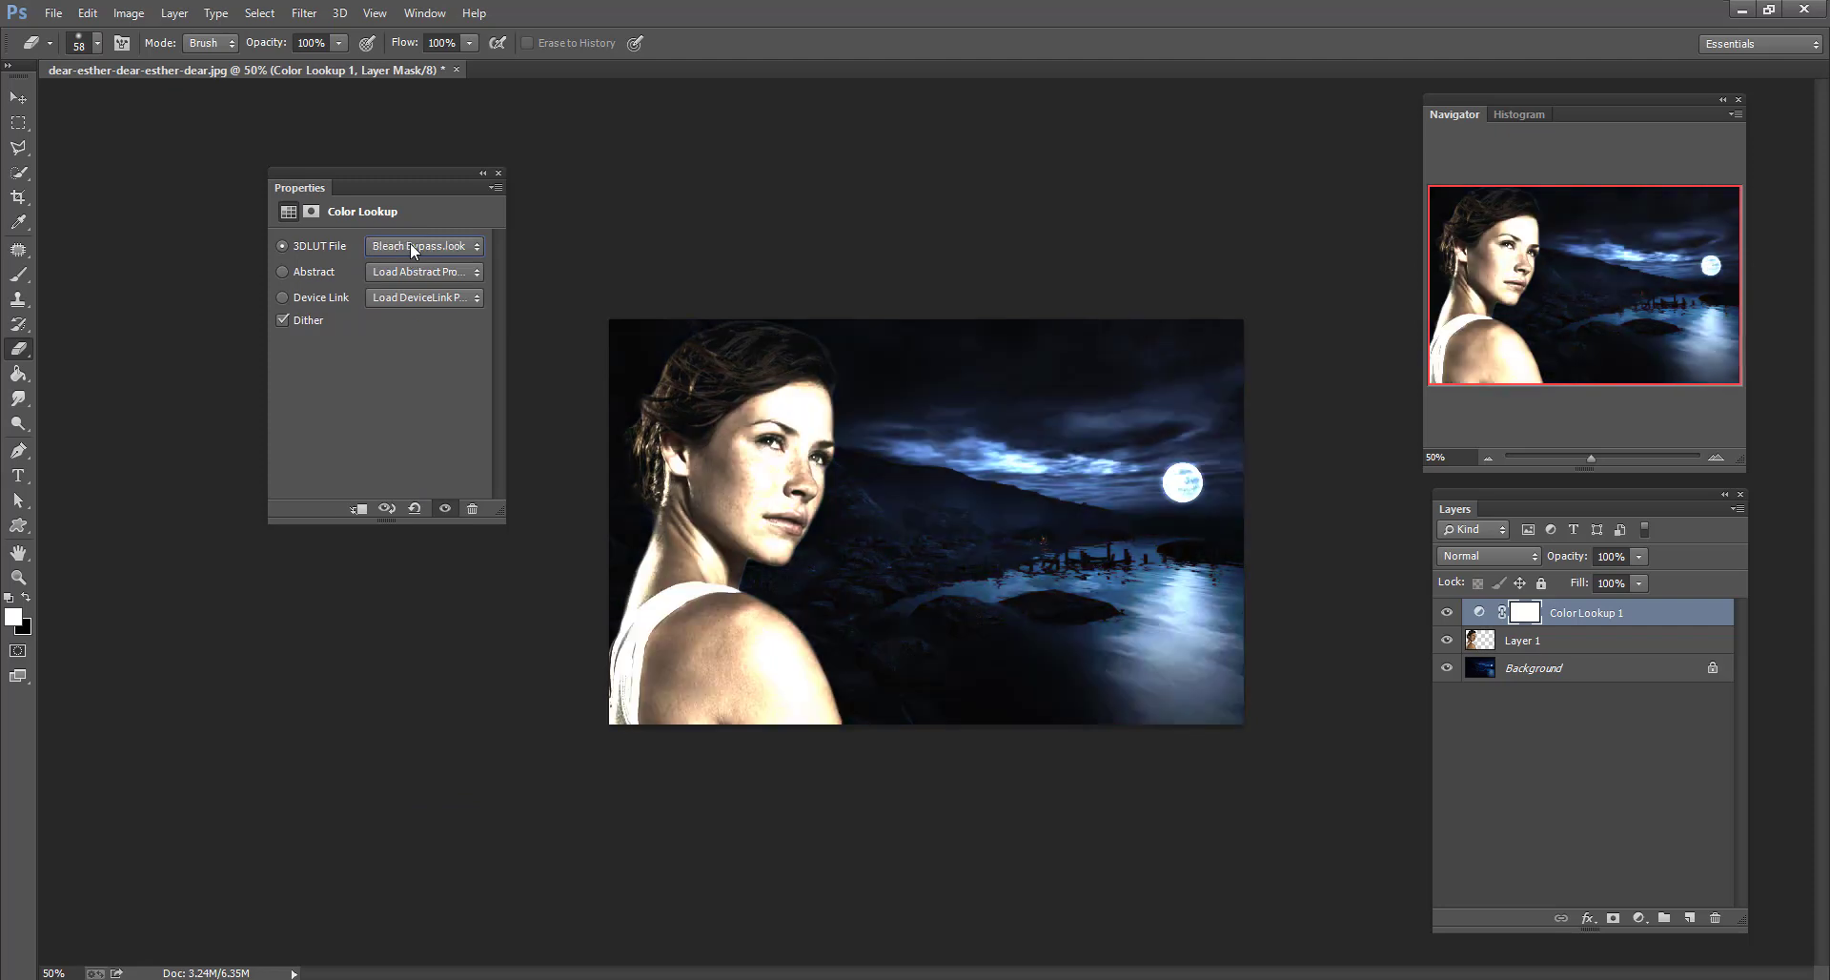
pyautogui.press('Down')
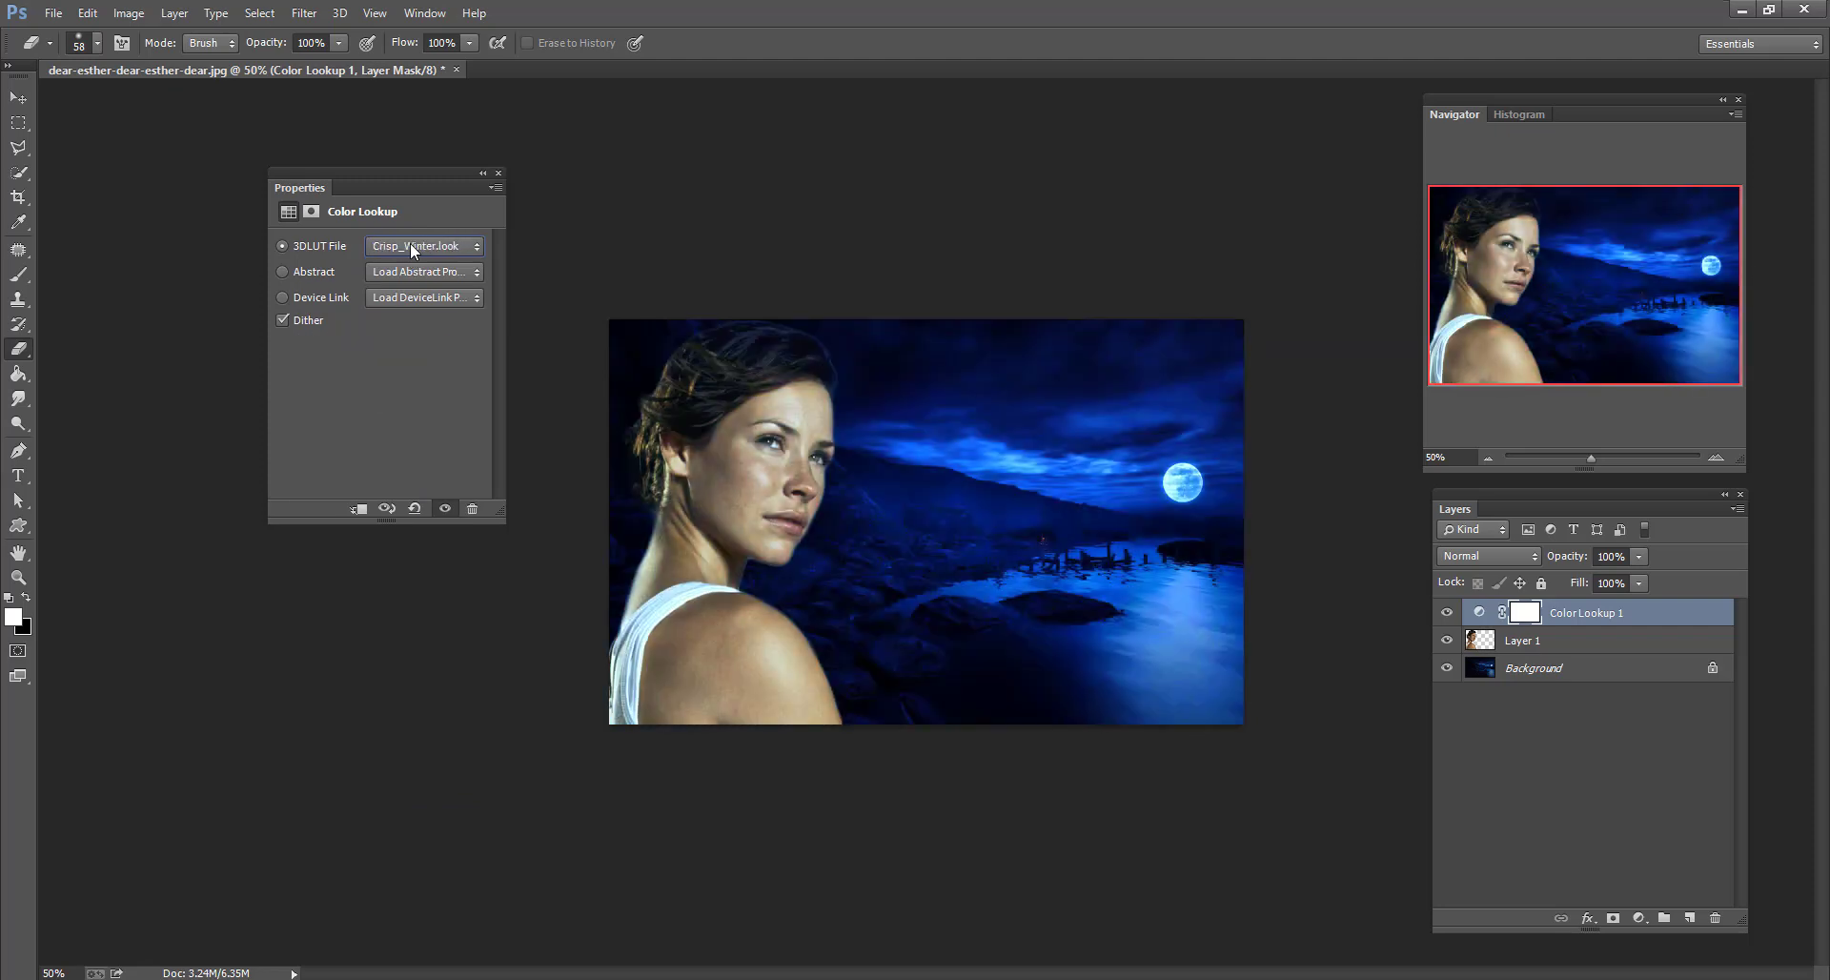
pyautogui.press('Down')
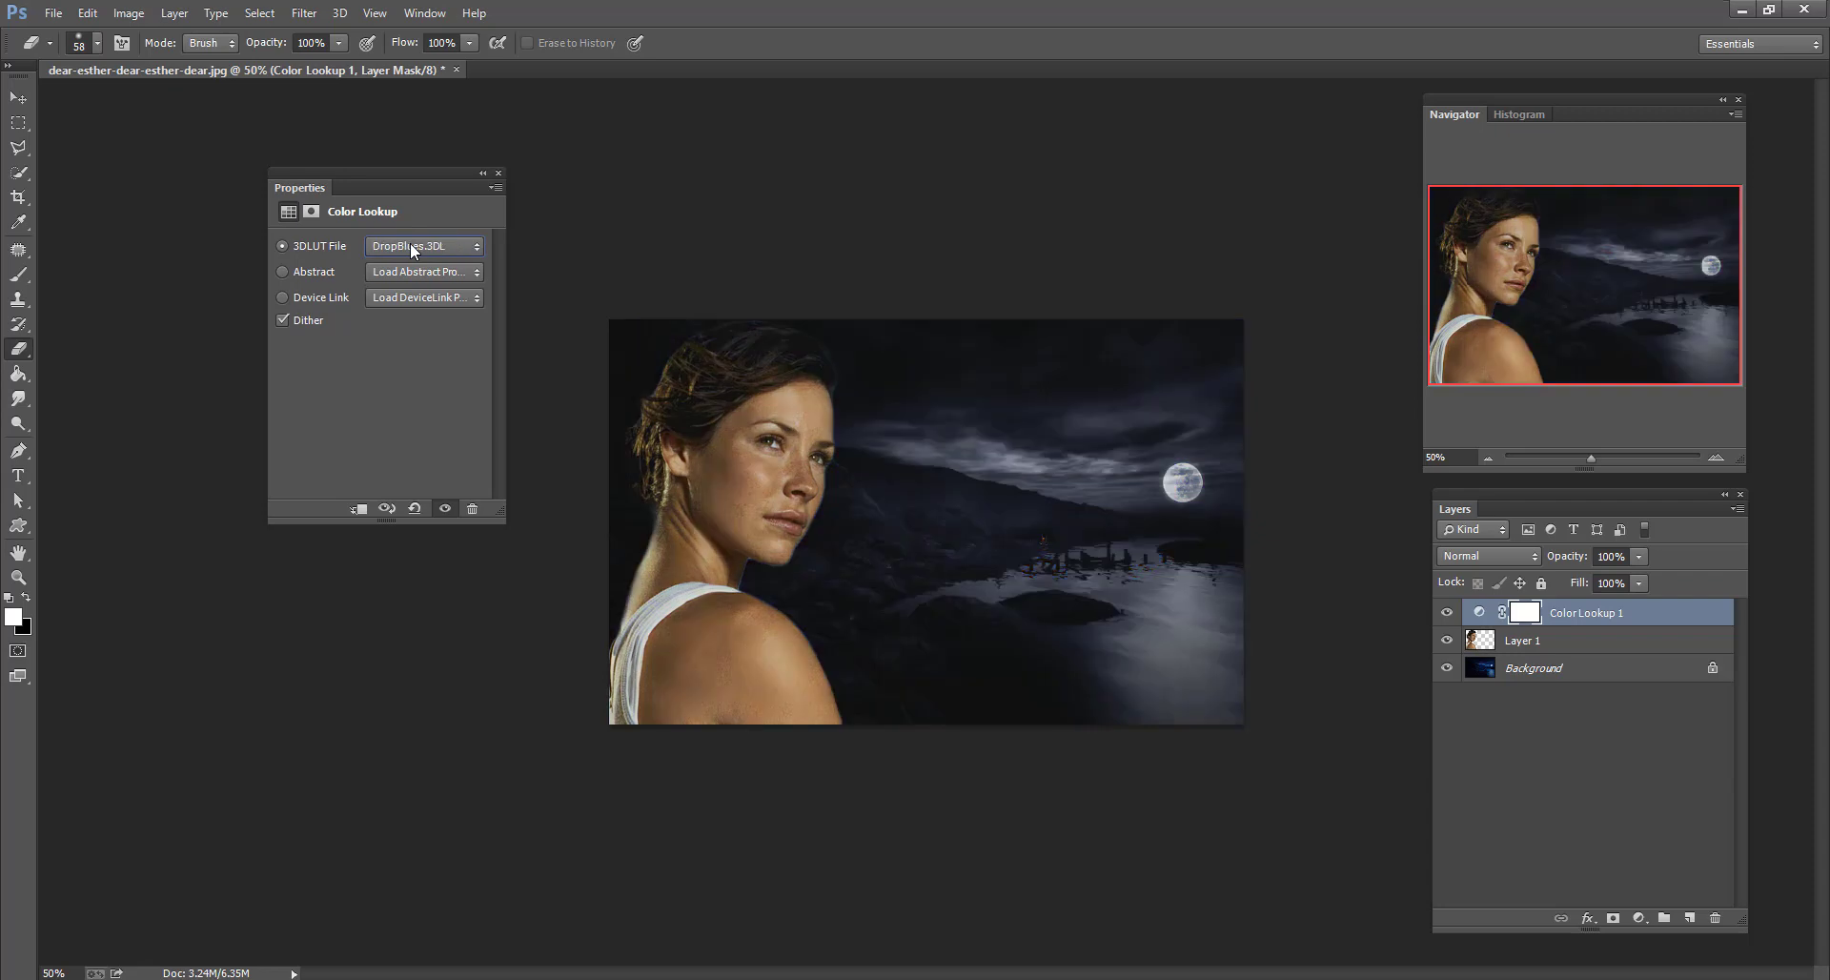
pyautogui.press('Down')
pyautogui.press('Down')
pyautogui.press('Down')
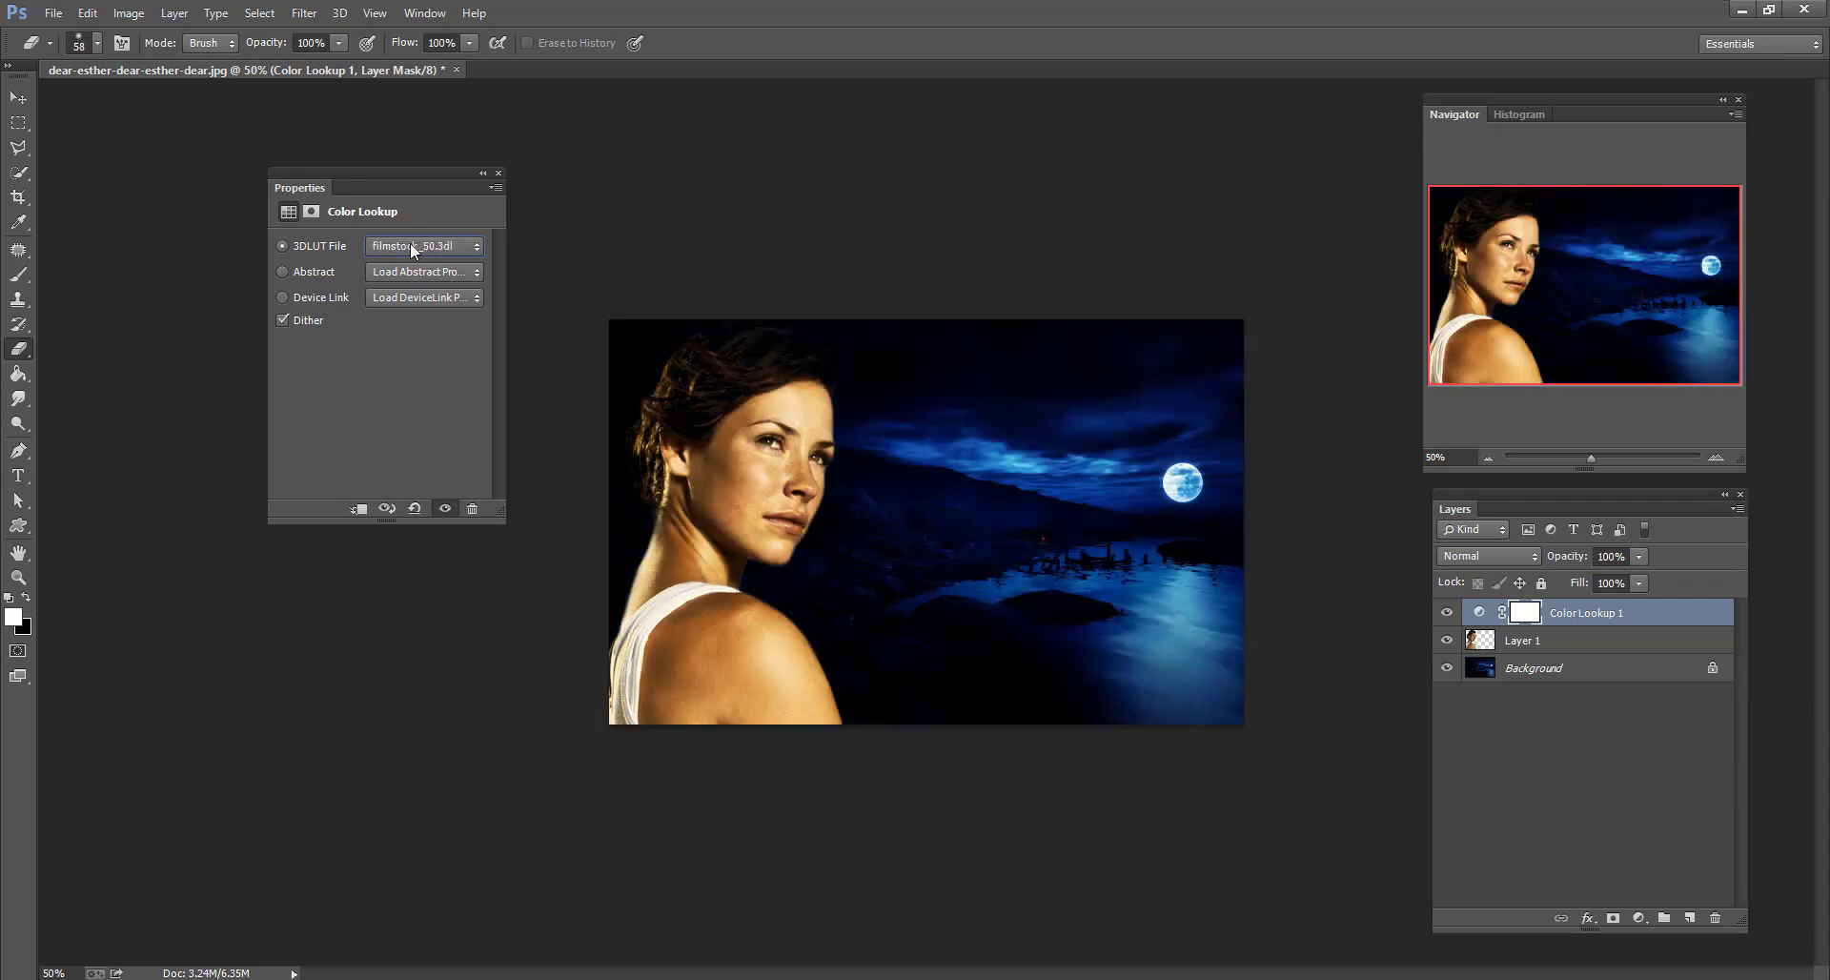
pyautogui.press('Up')
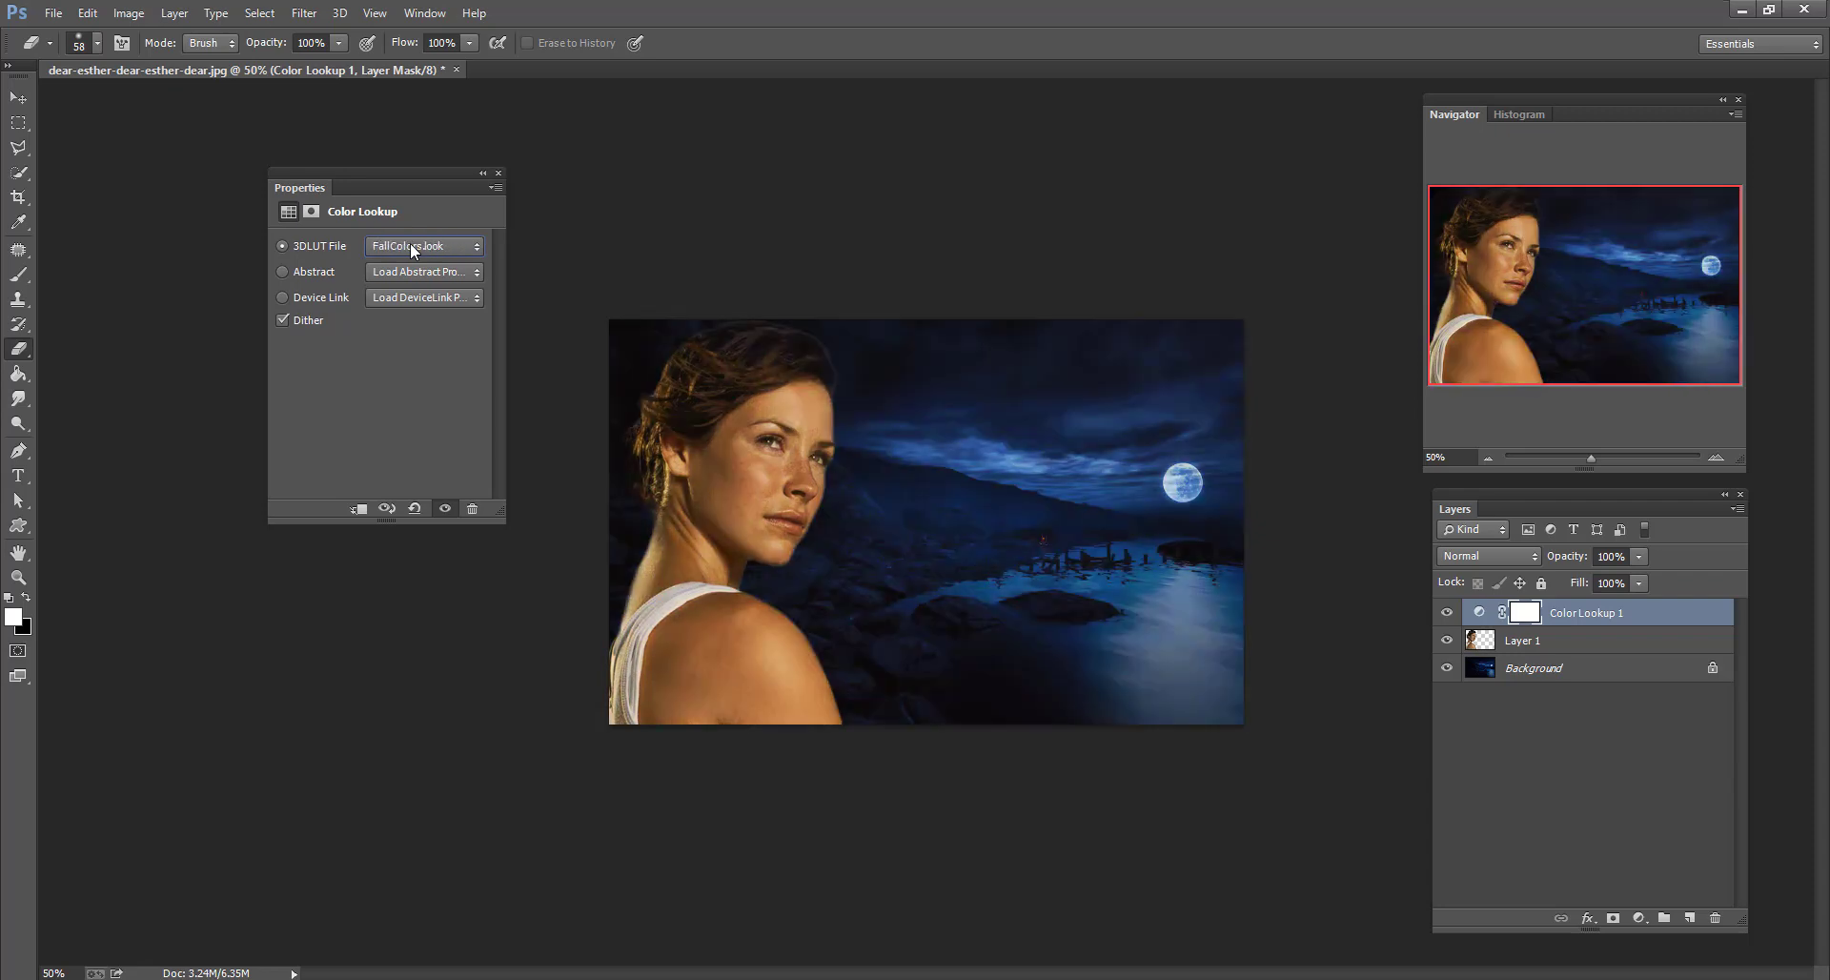
pyautogui.press('Down')
pyautogui.press('Down')
pyautogui.press('Down')
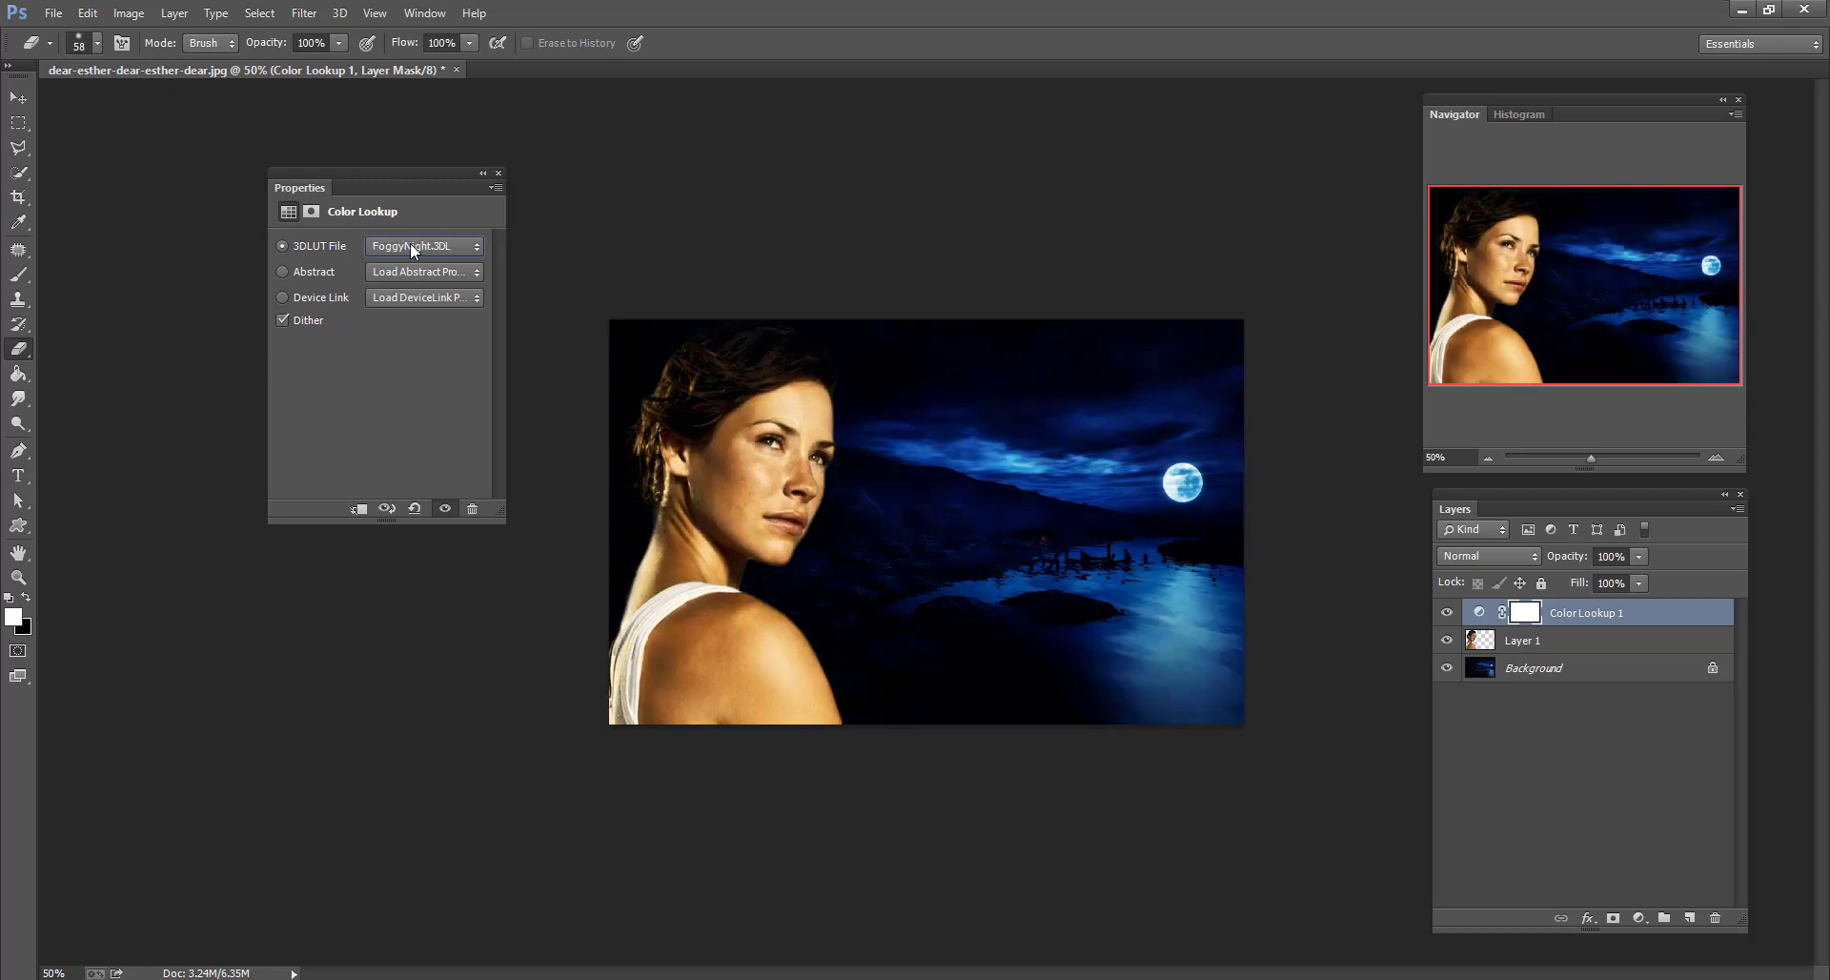
pyautogui.press('Down')
pyautogui.press('Down')
pyautogui.press('Down')
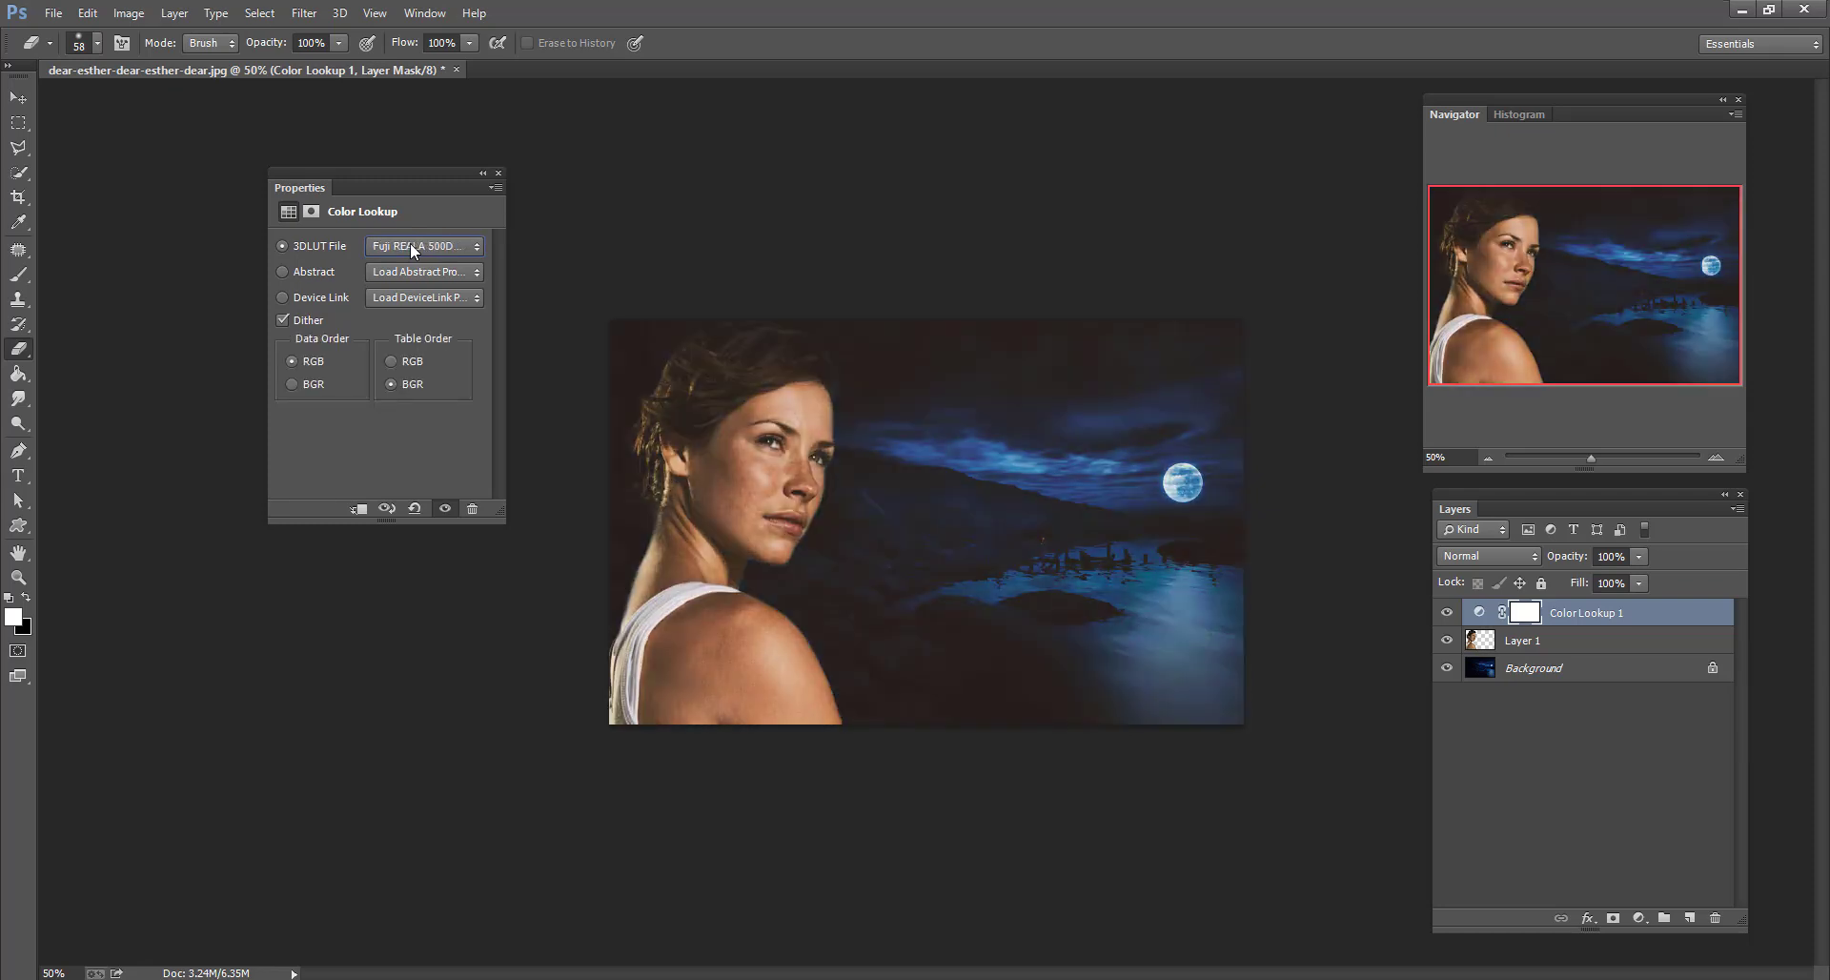
pyautogui.press('Down')
pyautogui.press('Down')
pyautogui.press('Down')
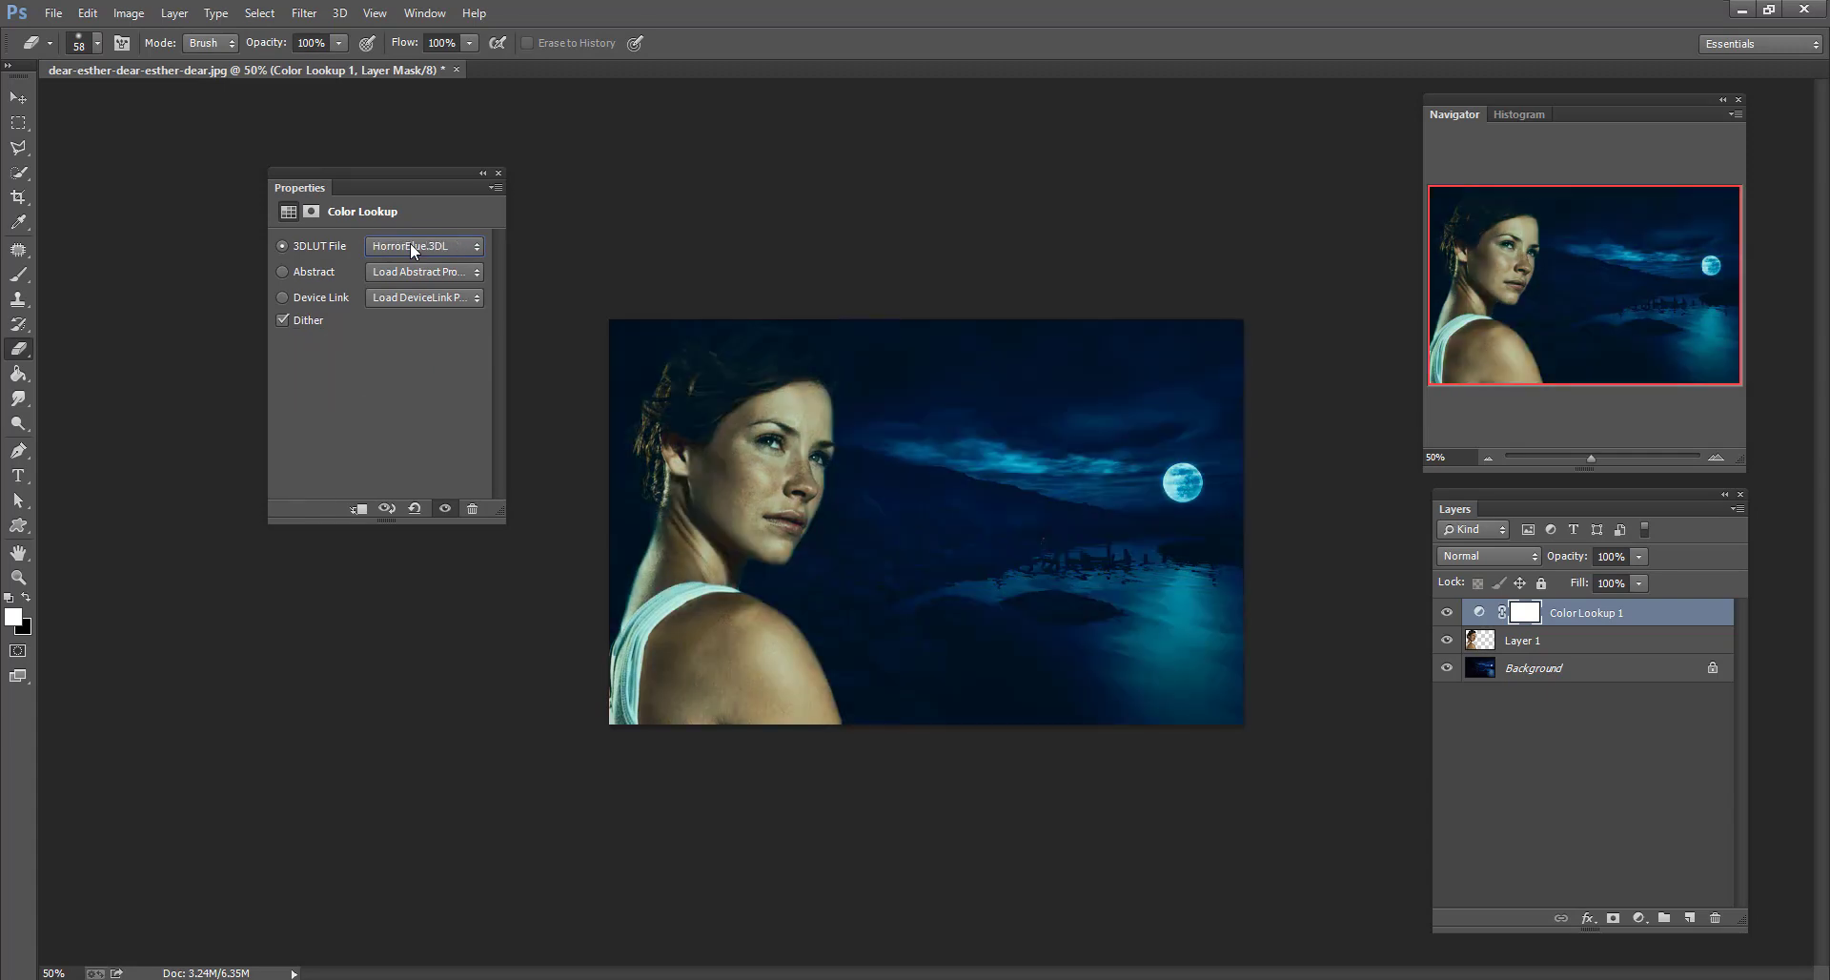
# Move the woman's layer slightly further left, free-transform it to about 101%, and close the adjustment properties.
pyautogui.moveTo(376, 171); pyautogui.dragTo(318, 188)
pyautogui.click(10, 101)
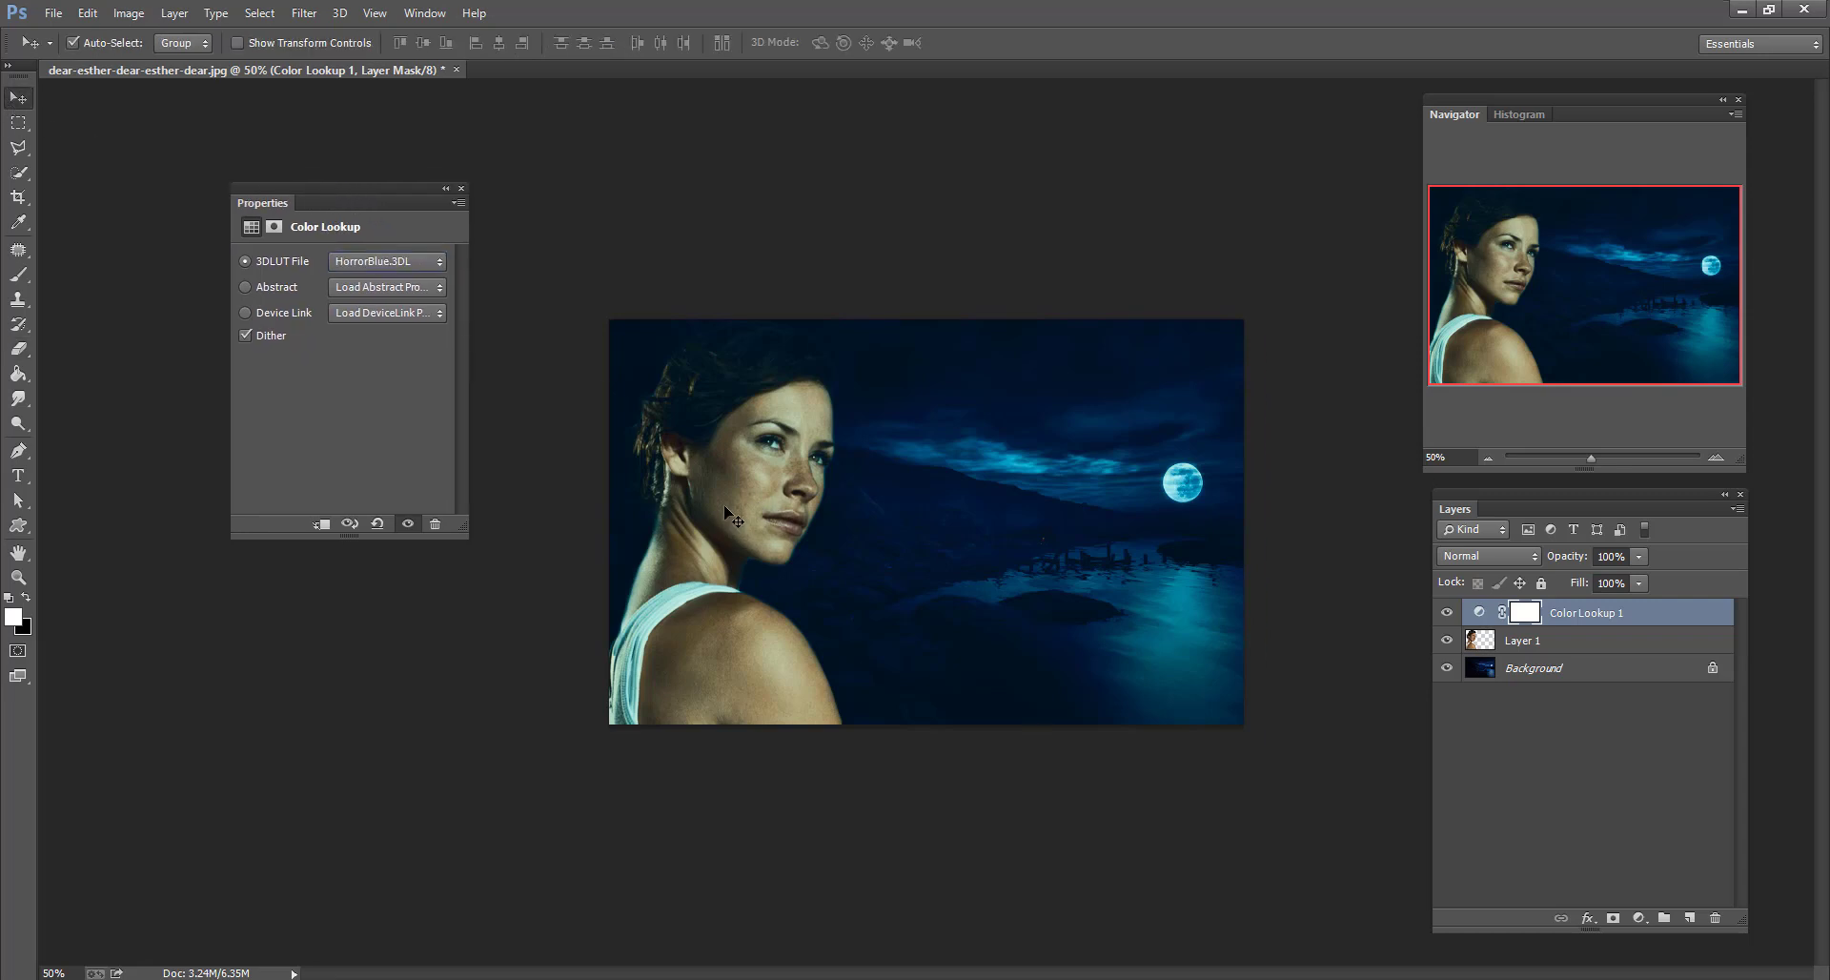
pyautogui.moveTo(721, 505)
pyautogui.mouseDown()
pyautogui.moveTo(700, 499)
pyautogui.moveTo(704, 516)
pyautogui.mouseUp()
pyautogui.hotkey('ctrl', 't')
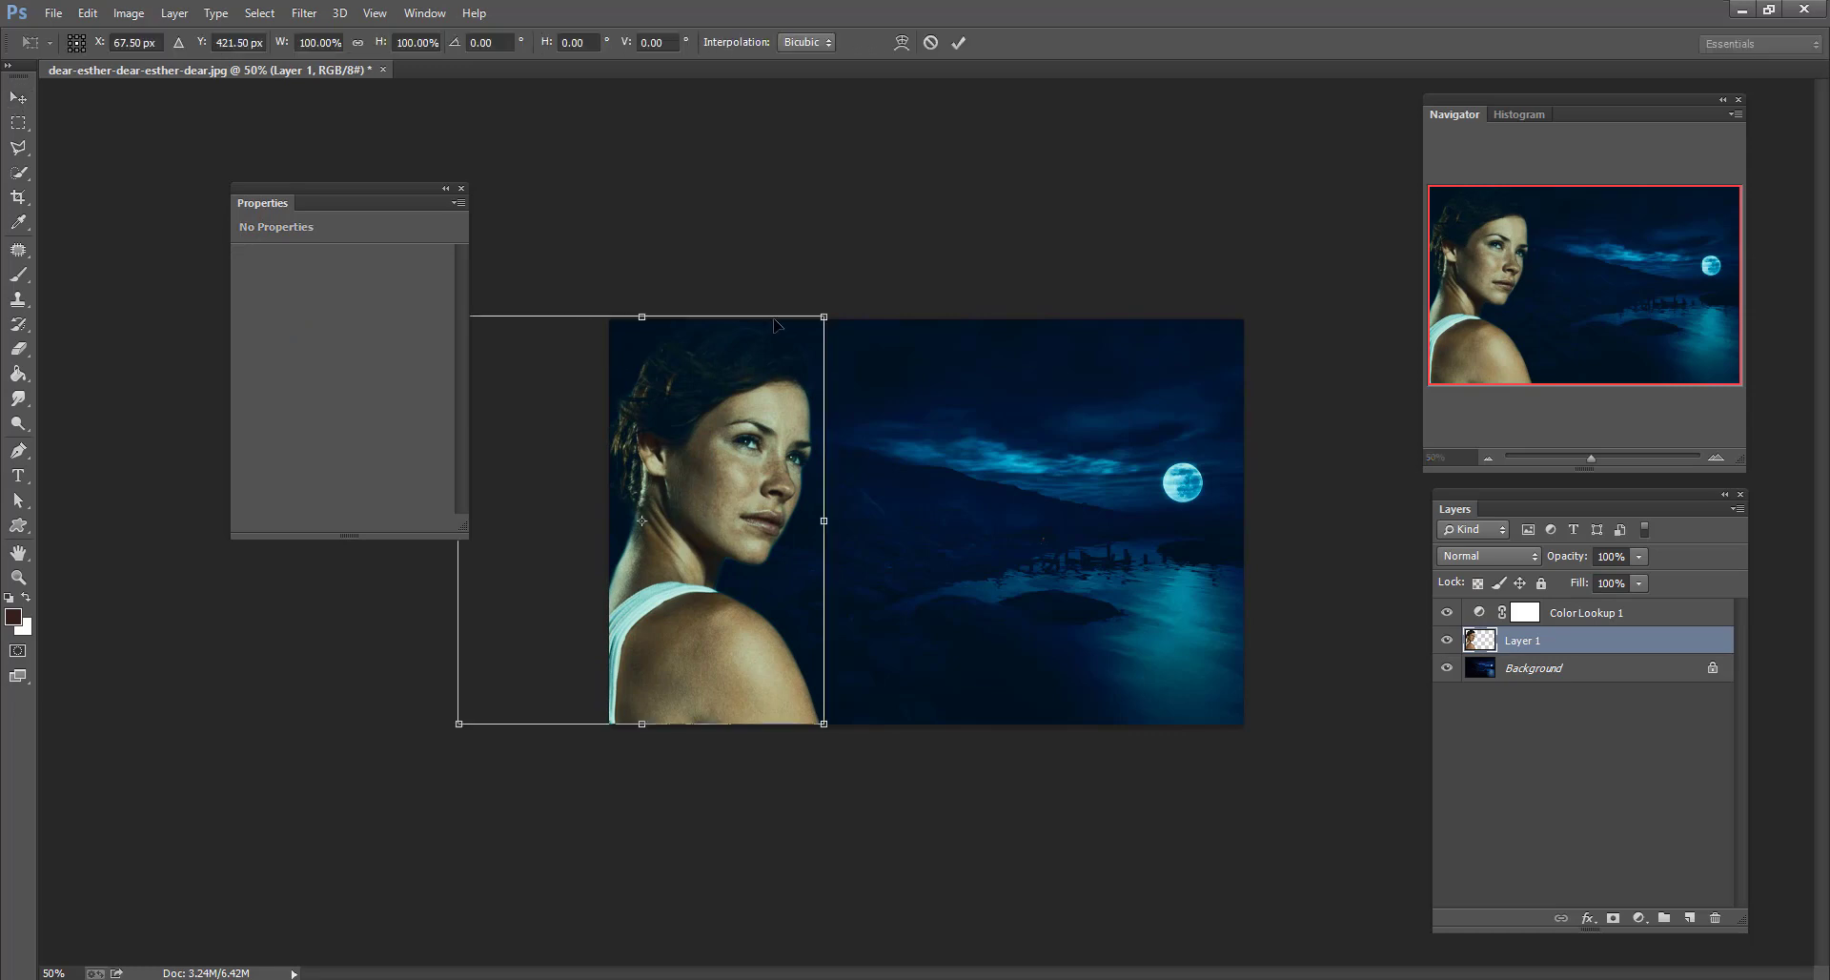
pyautogui.moveTo(818, 313); pyautogui.dragTo(828, 311)
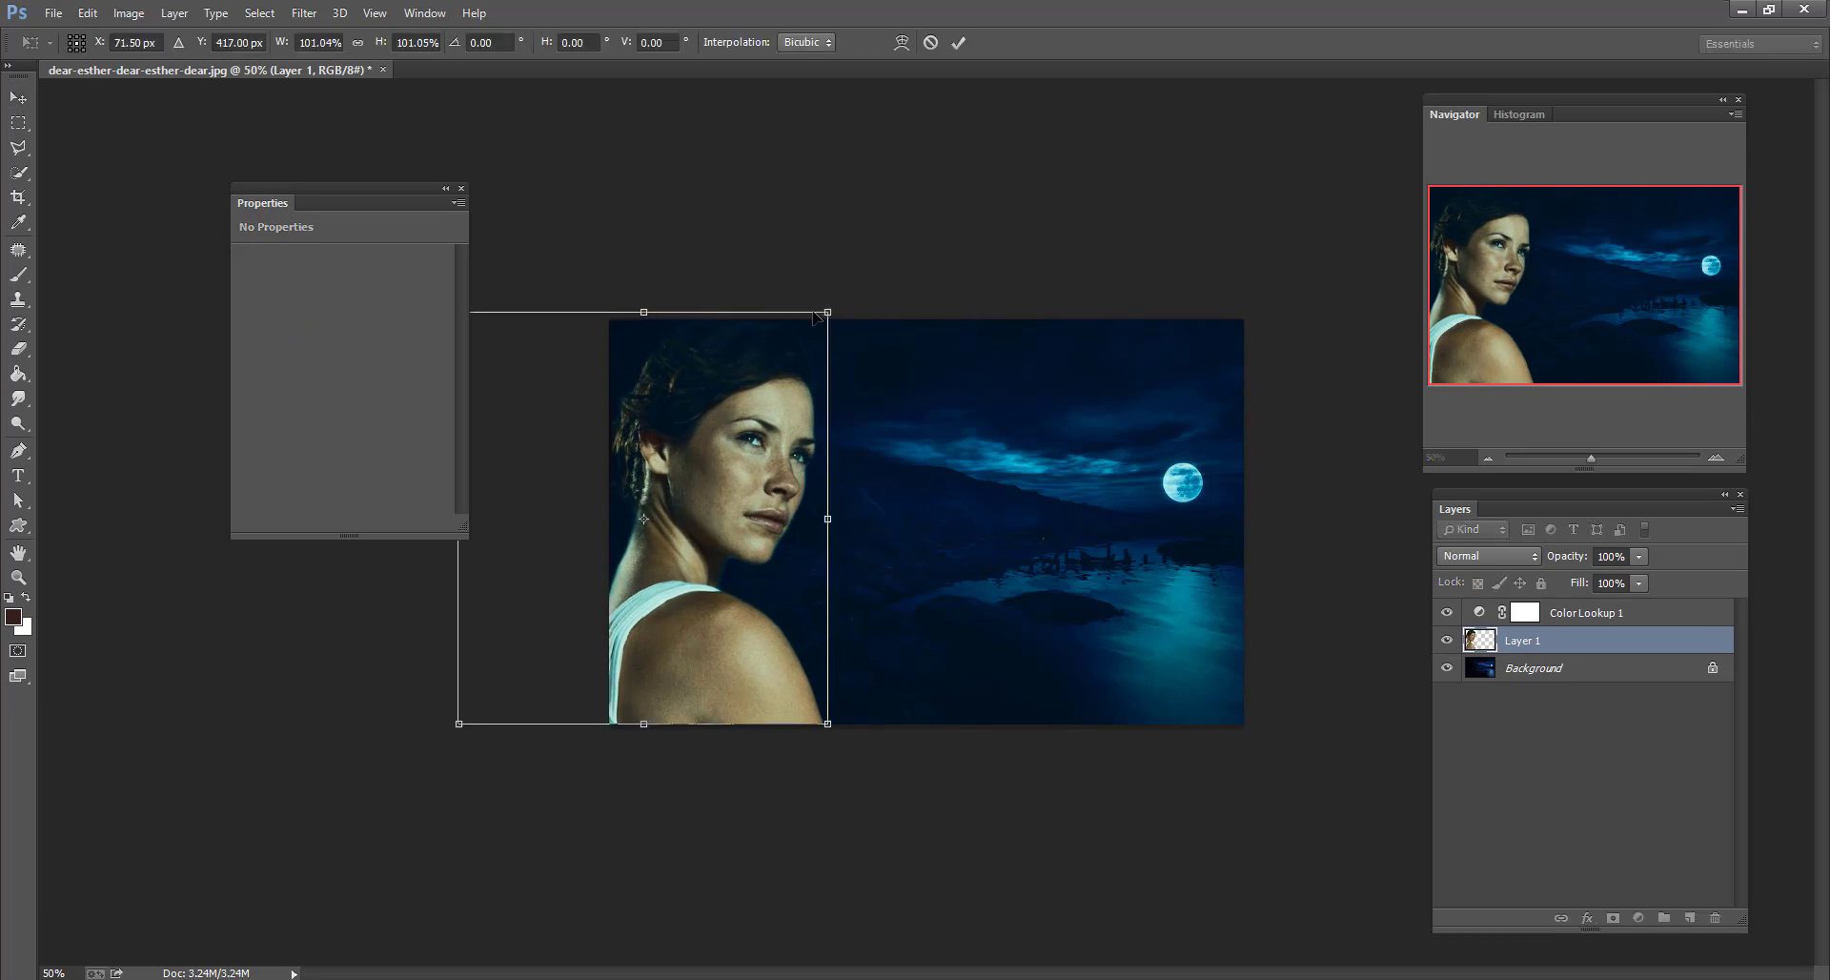
pyautogui.press('Return')
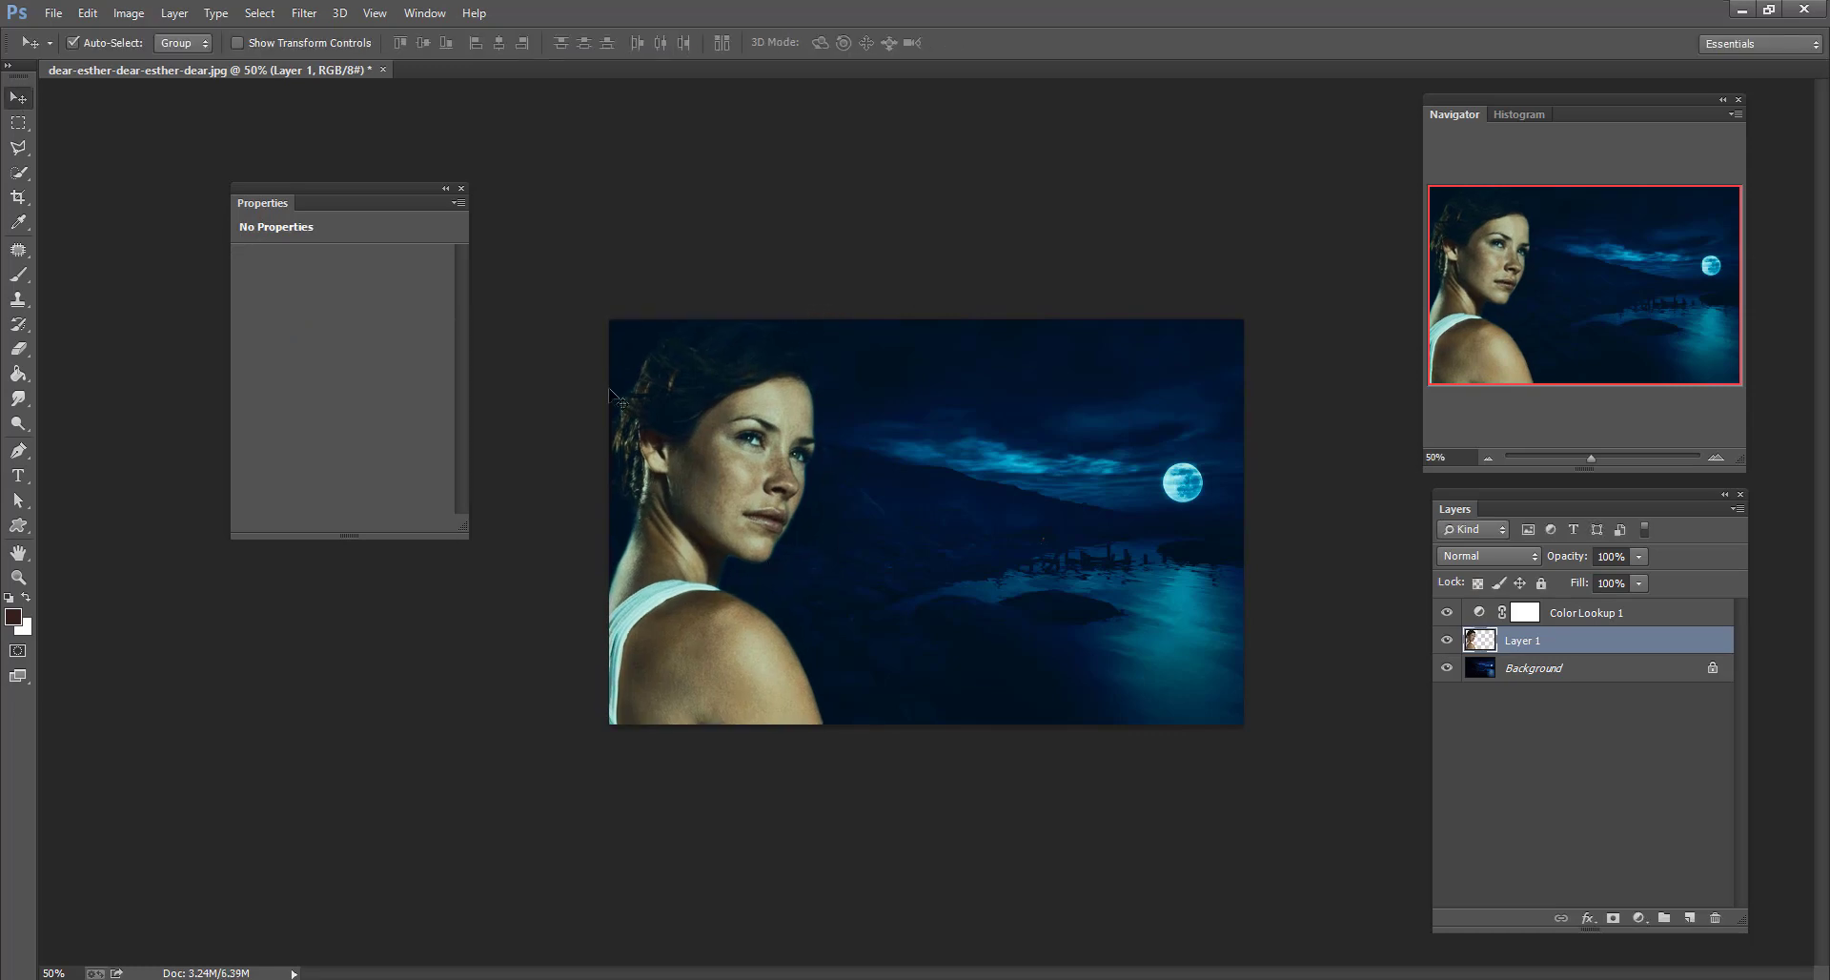
pyautogui.click(462, 187)
pyautogui.click(53, 14)
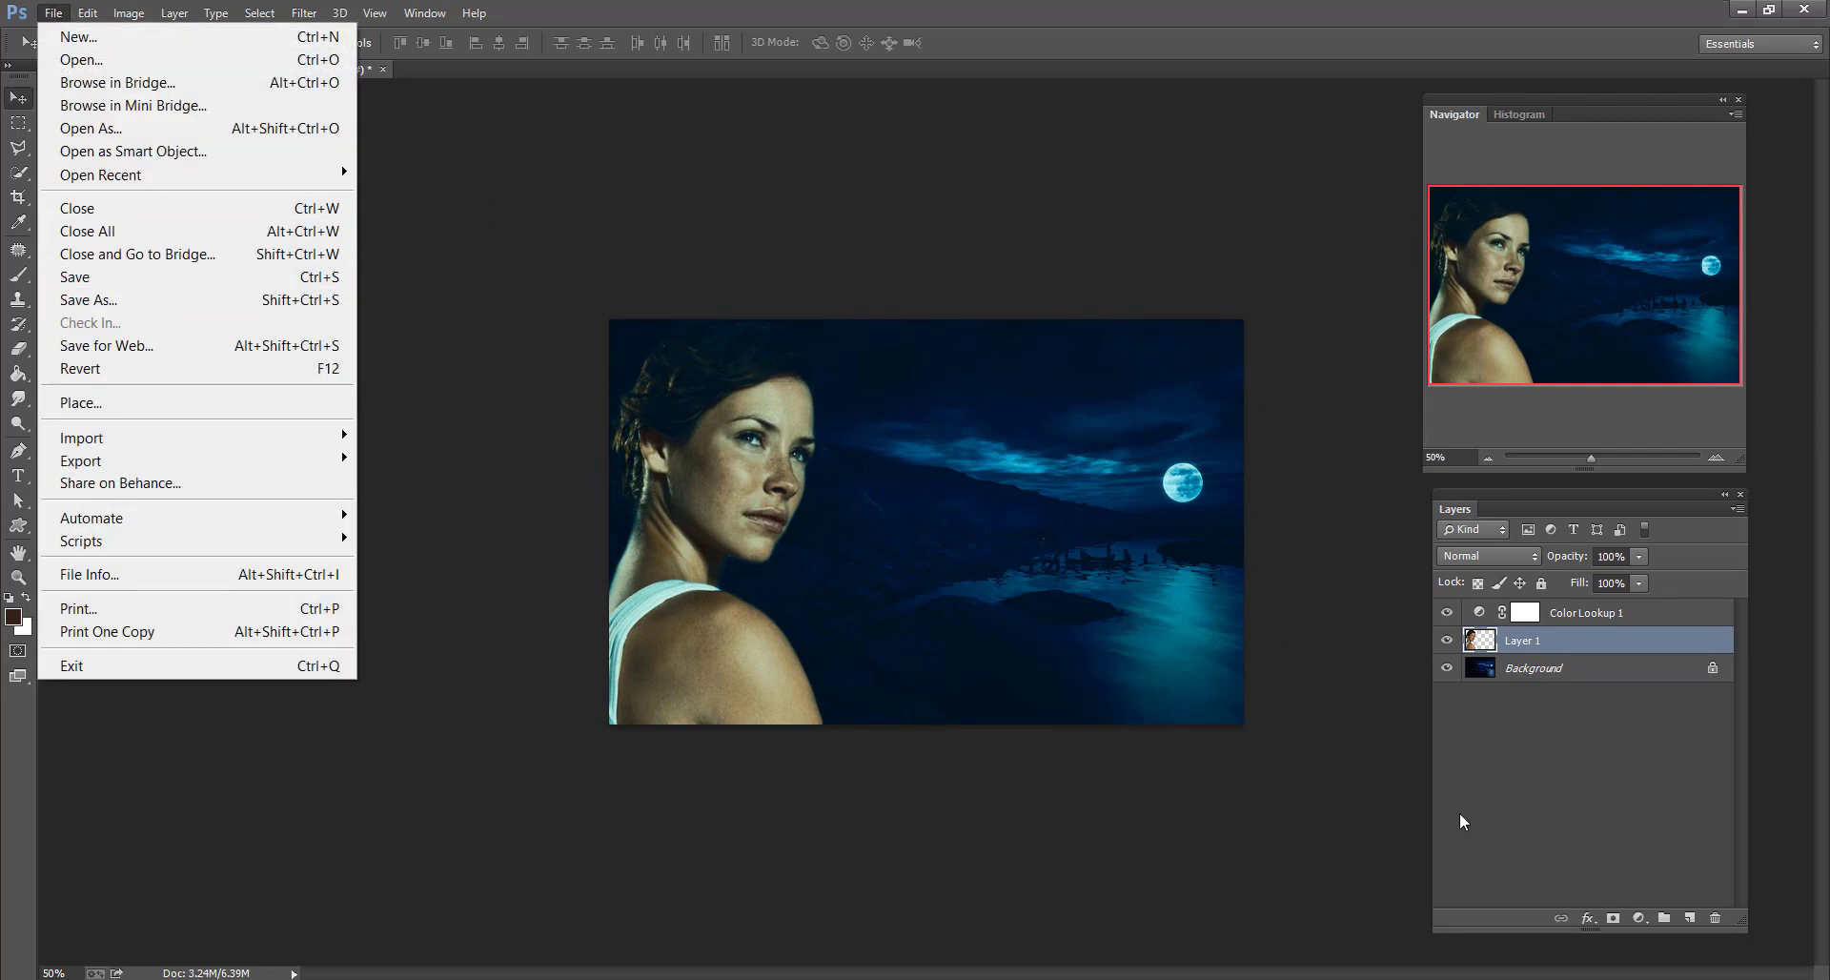
pyautogui.click(1328, 816)
pyautogui.click(1564, 979)
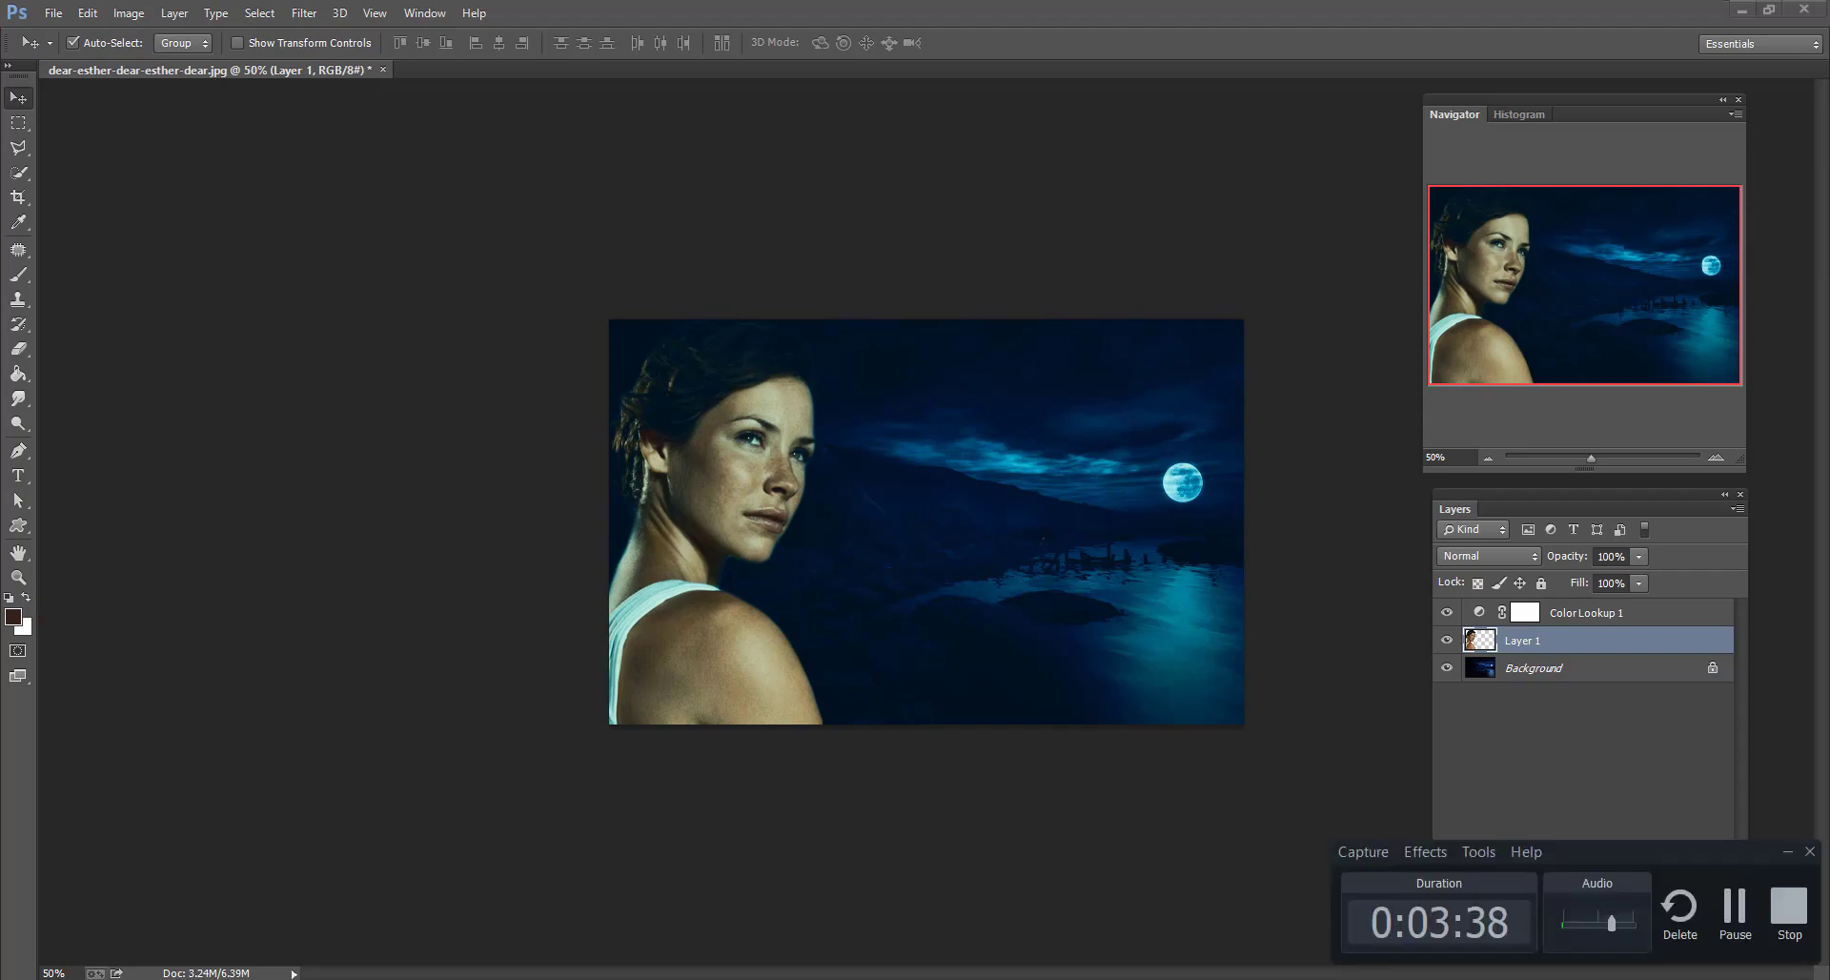